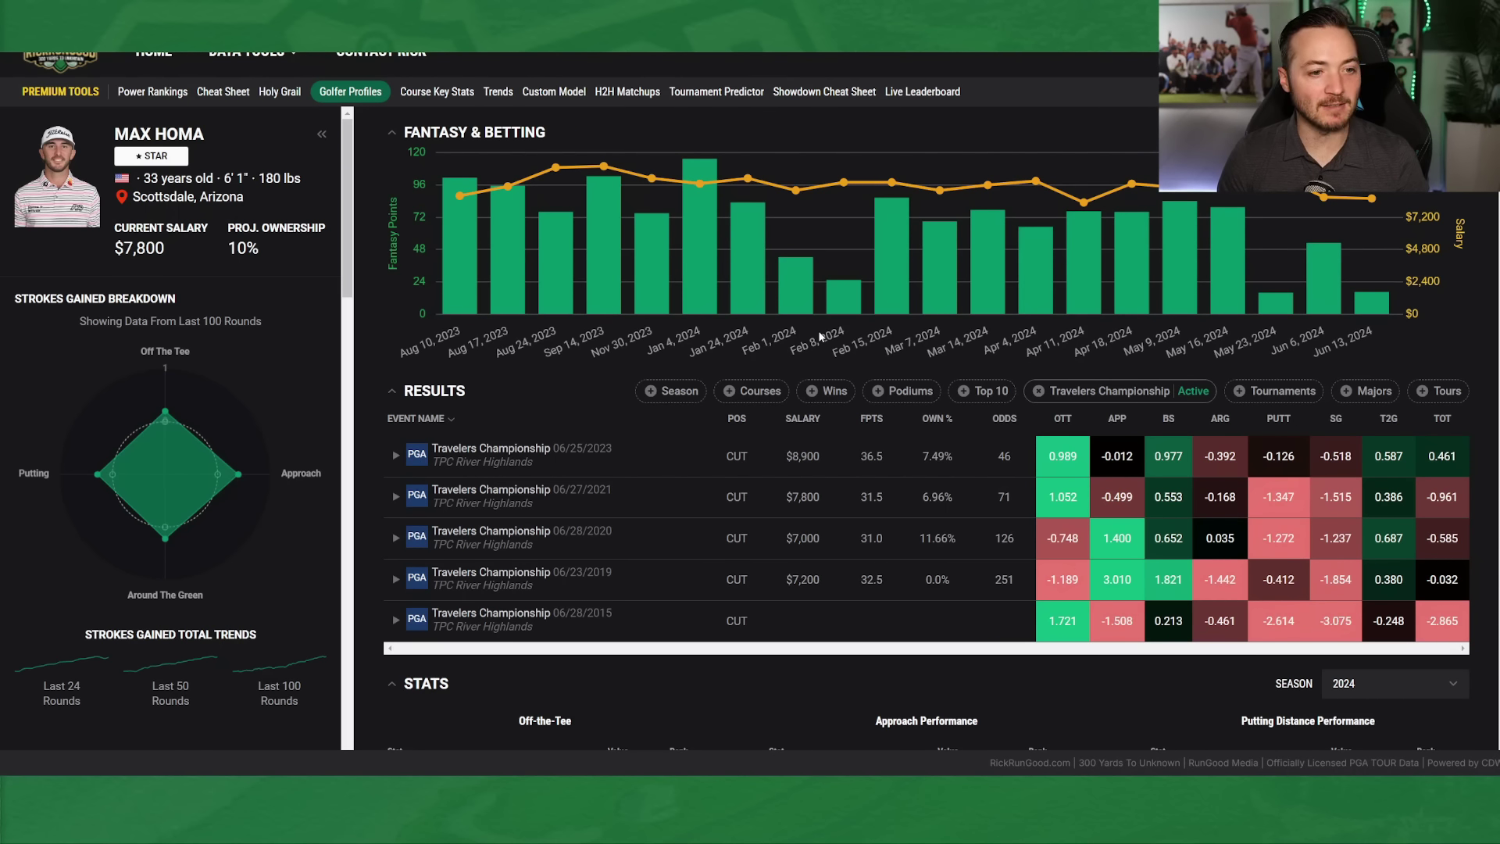
# - Clear the Travelers Championship filter from Max Homa's results and review the golfers in the $7,000 salary range on the Cheat Sheet
pyautogui.click(1038, 391)
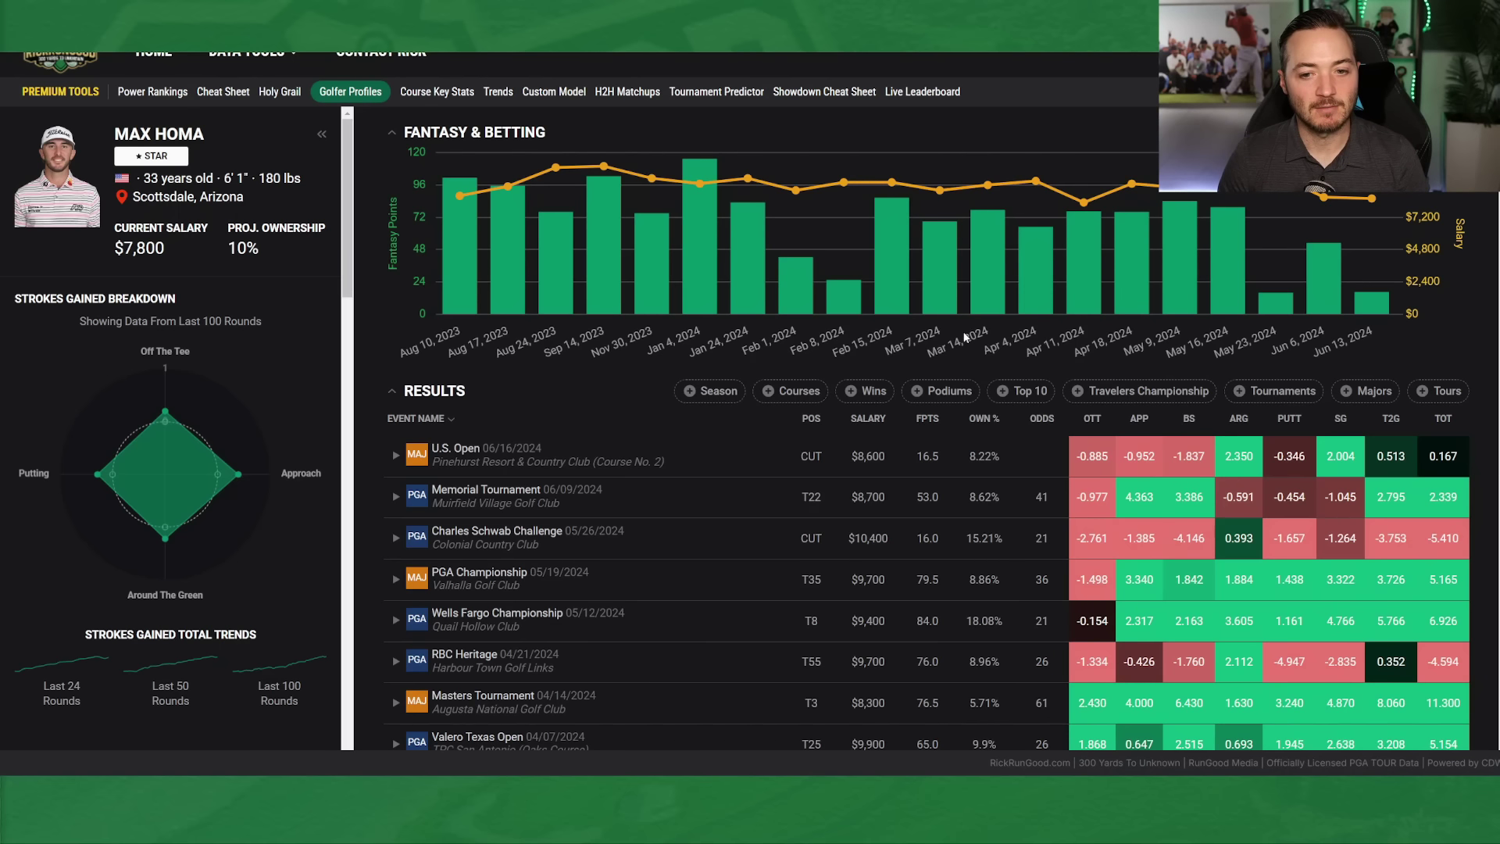
pyautogui.click(223, 91)
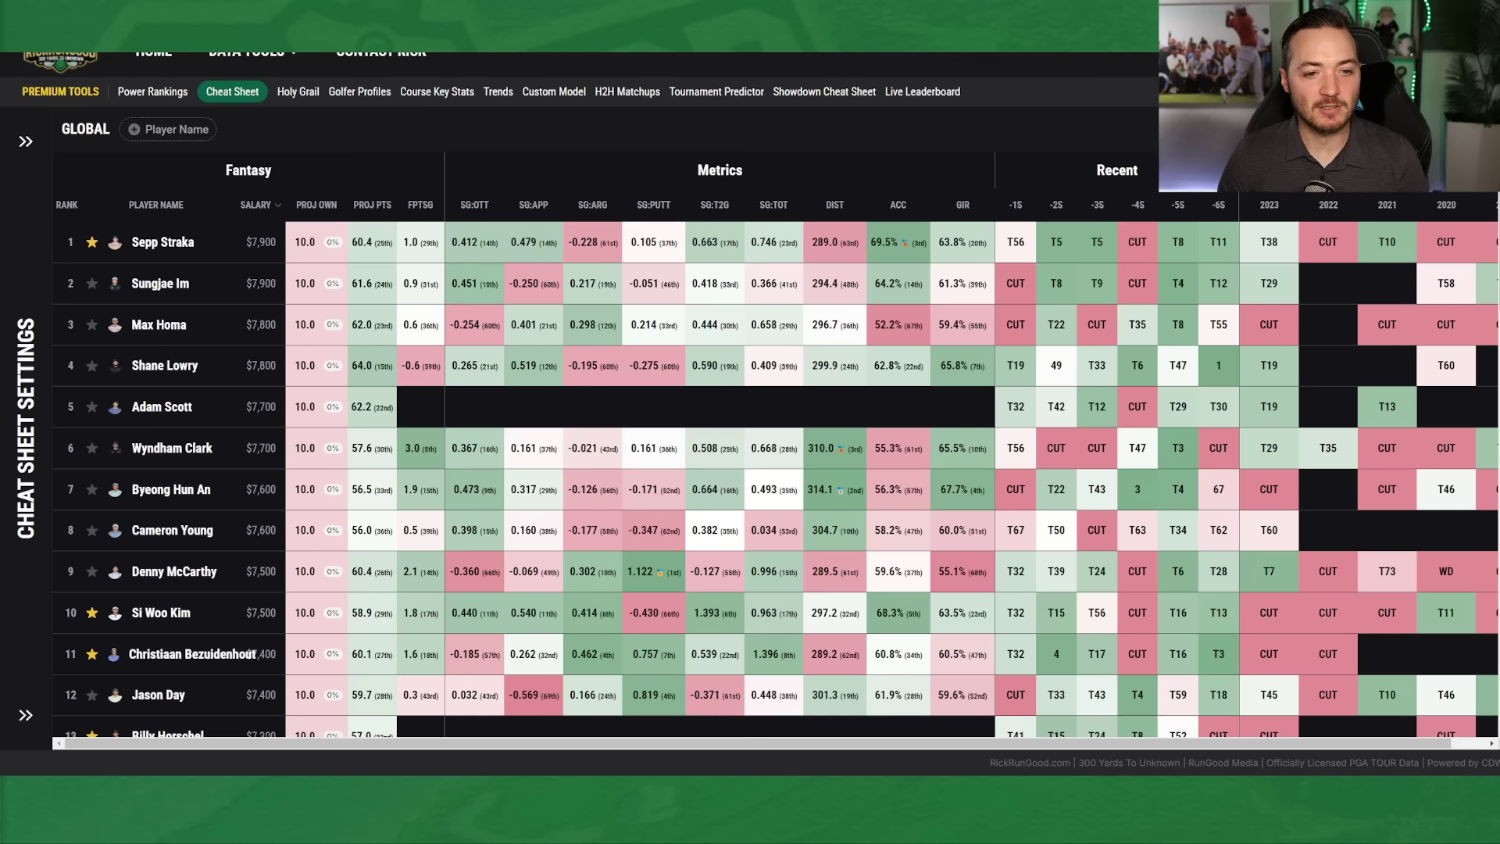
pyautogui.scroll(-3, 561, 329)
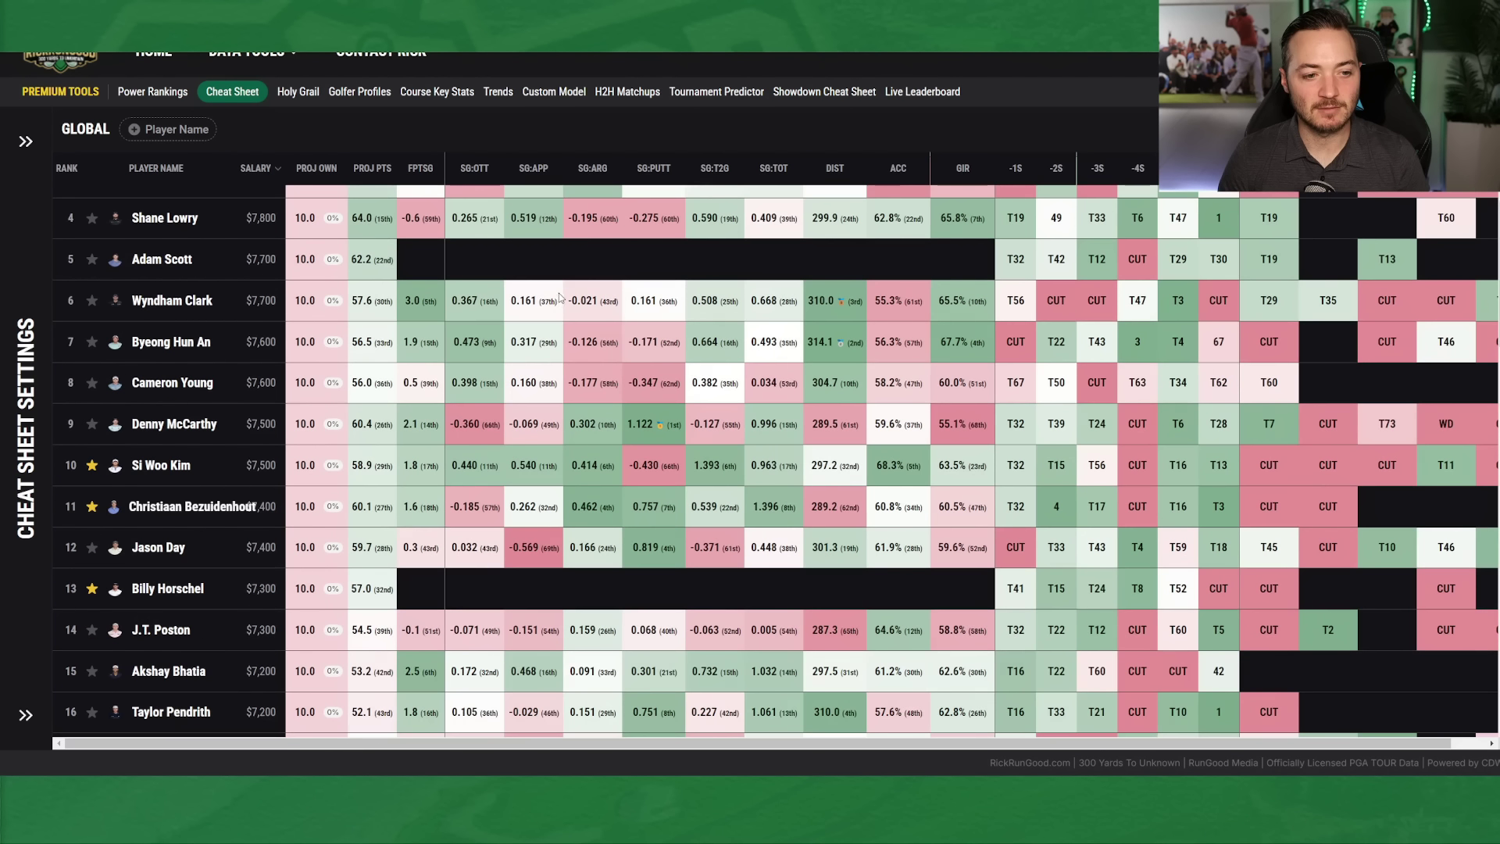
pyautogui.scroll(-1, 586, 265)
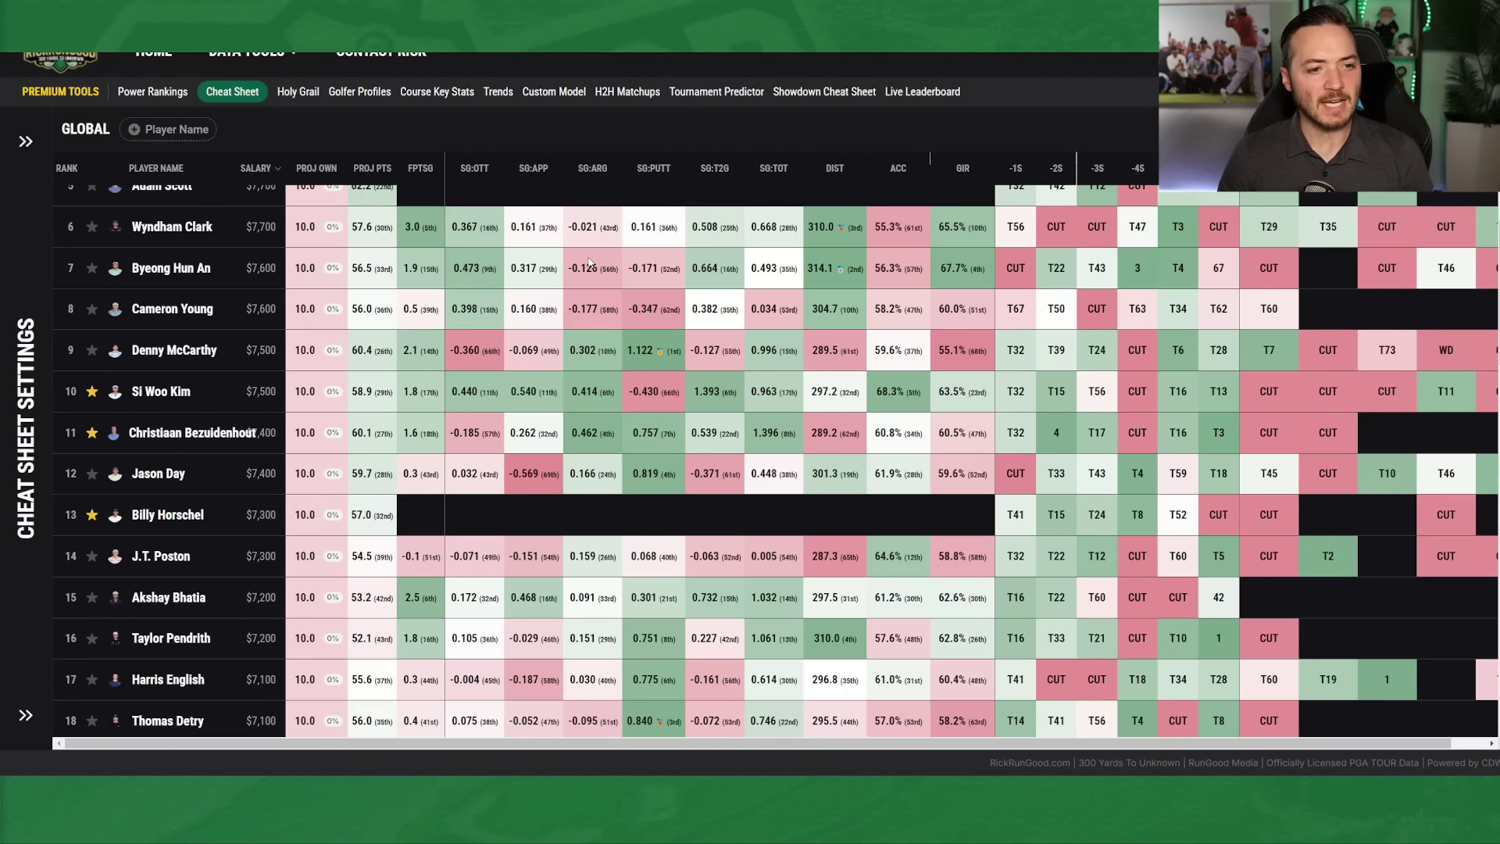
pyautogui.scroll(-1, 542, 267)
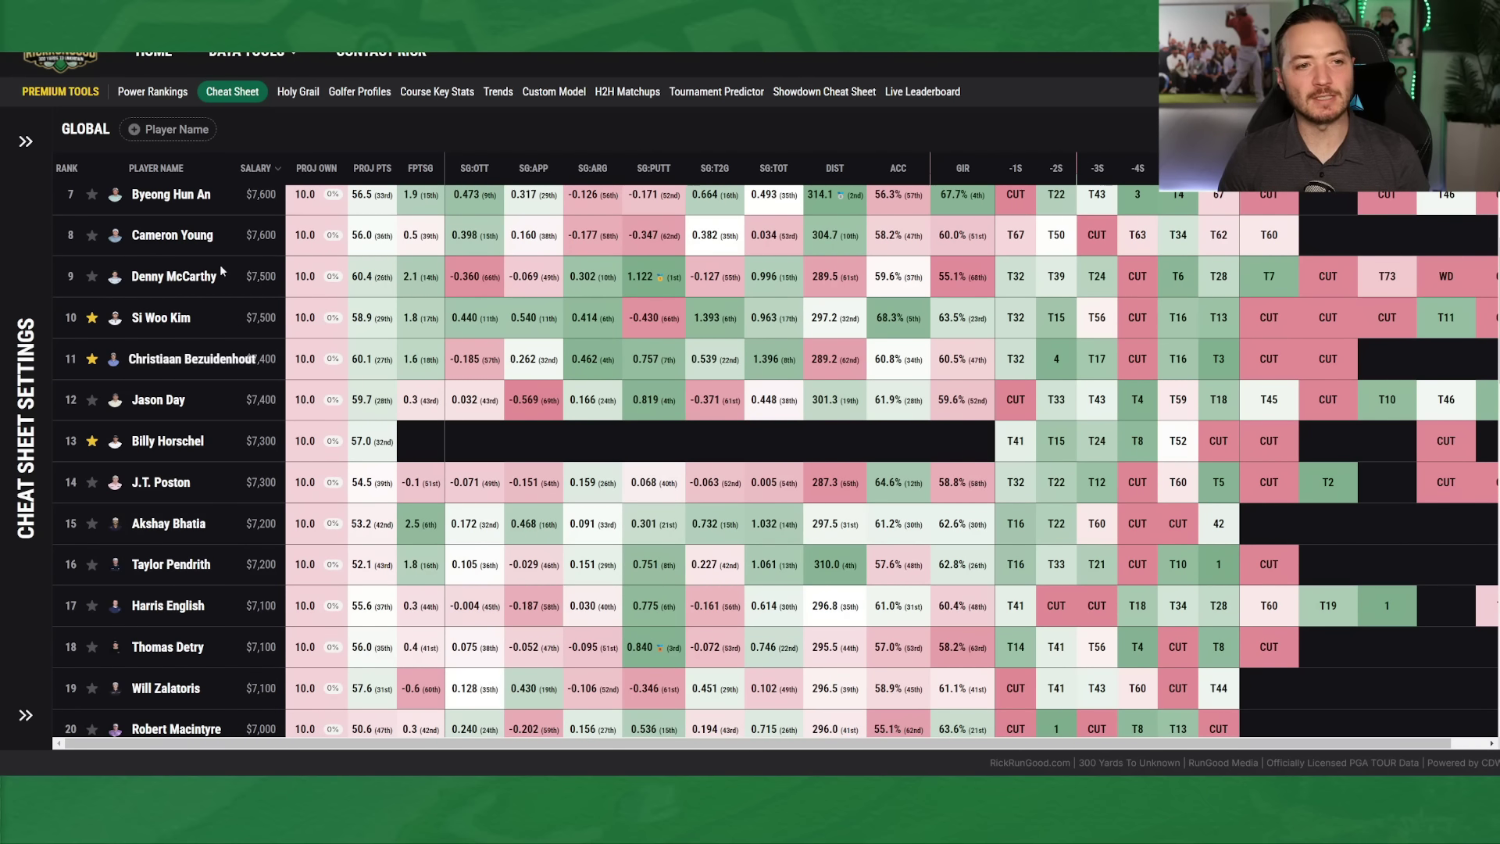
pyautogui.scroll(-3, 371, 262)
pyautogui.scroll(-1, 445, 271)
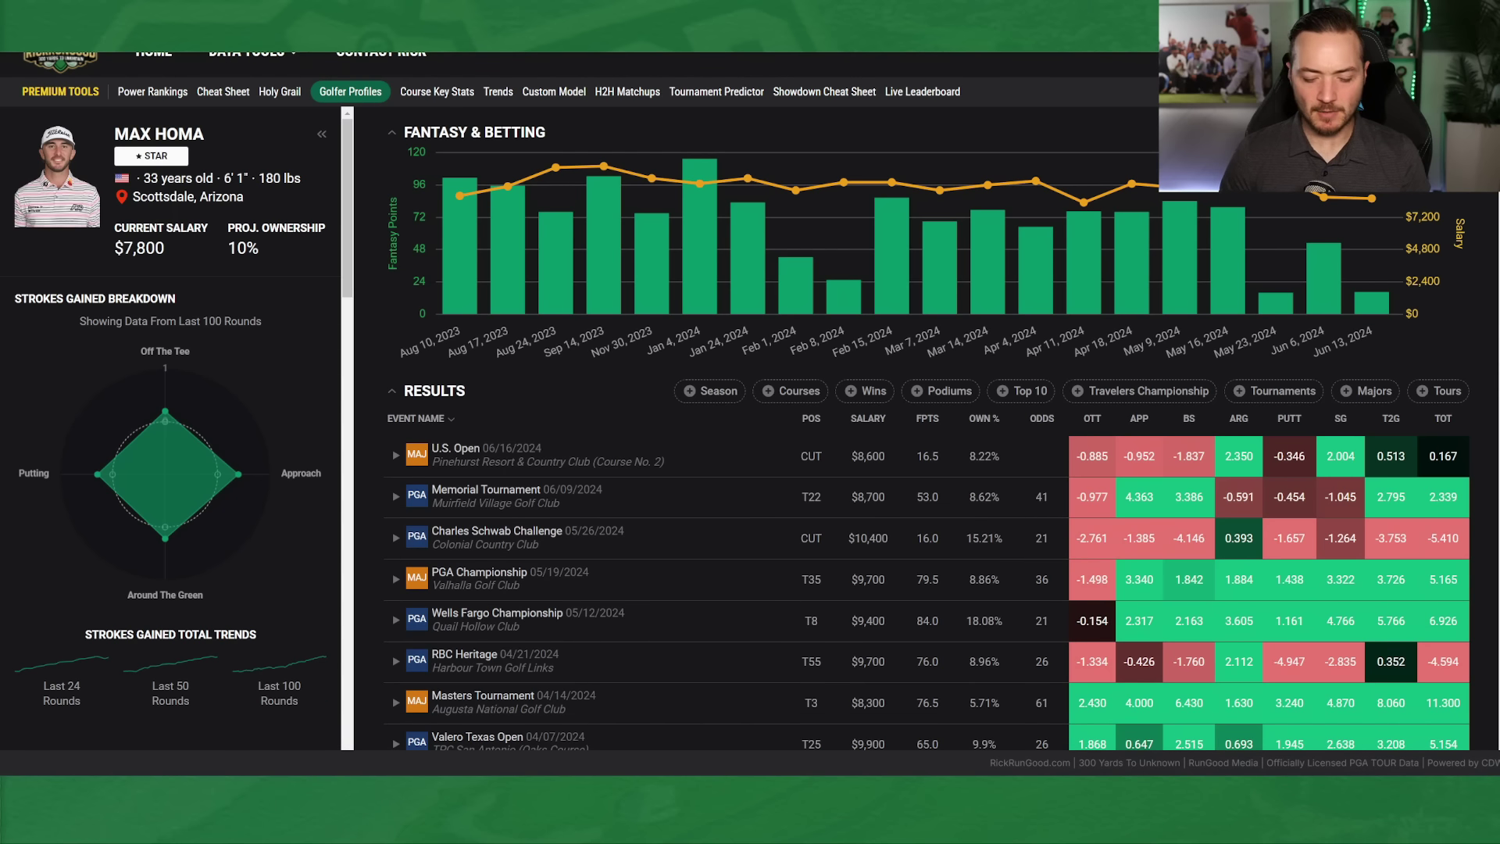
# - Find Thomas Detry's golfer profile by searching for "thomas", and collapse his results to review his 2024 season stats
pyautogui.write('thomas')
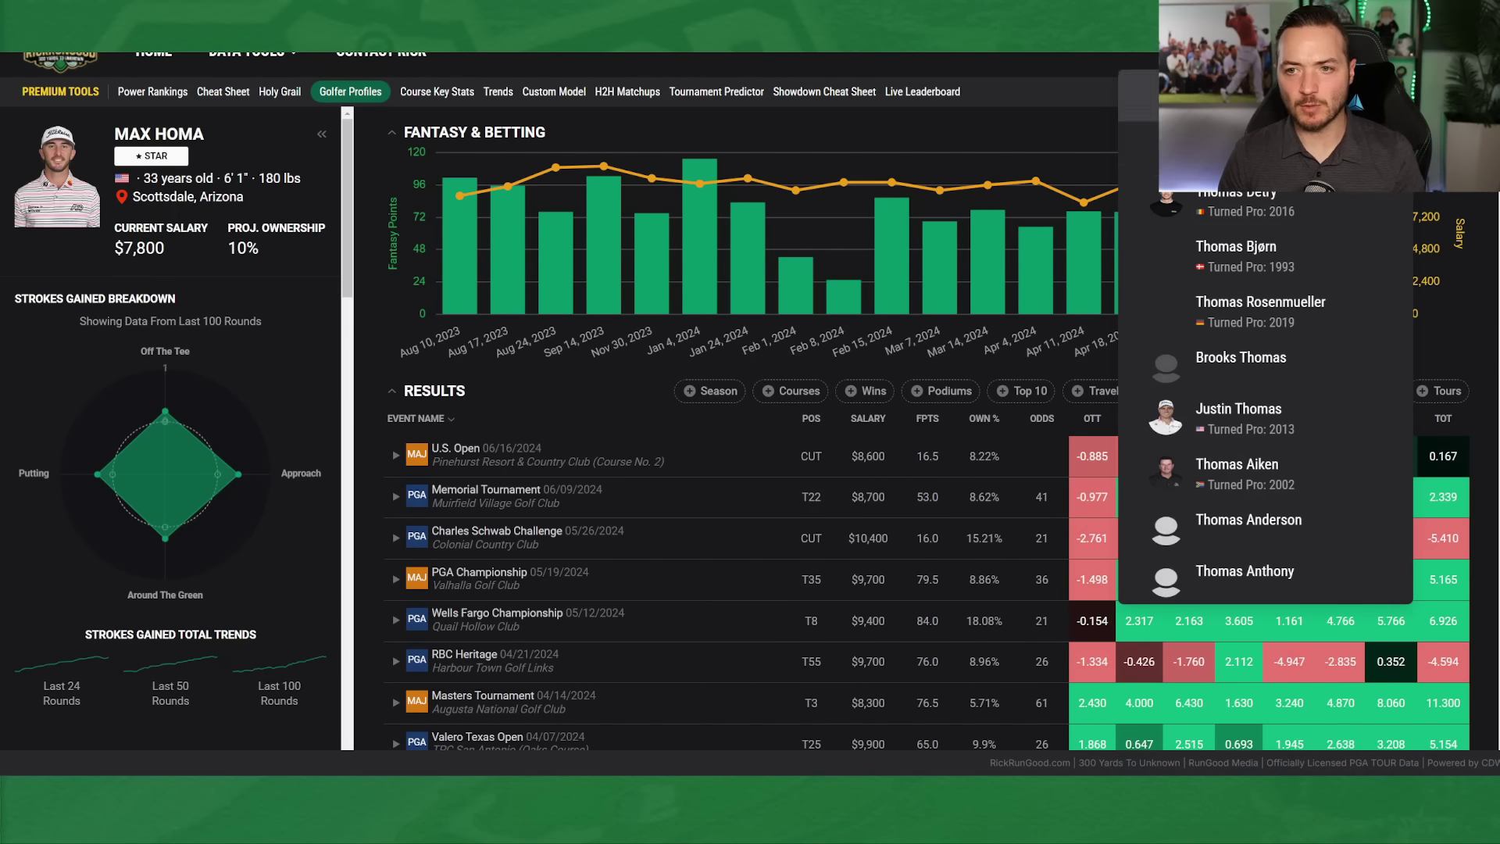
pyautogui.click(528, 400)
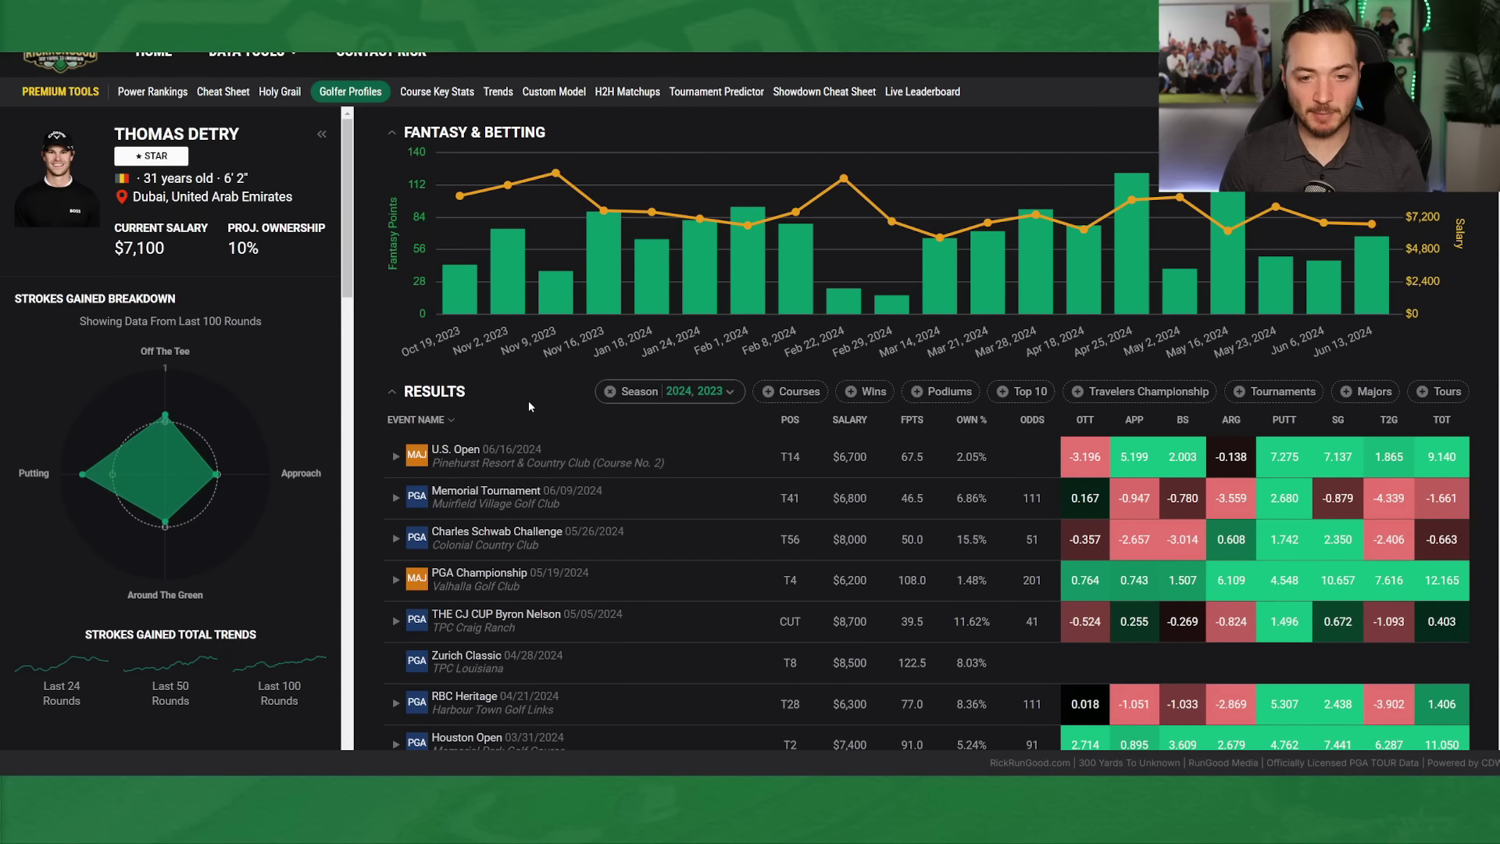
pyautogui.click(529, 400)
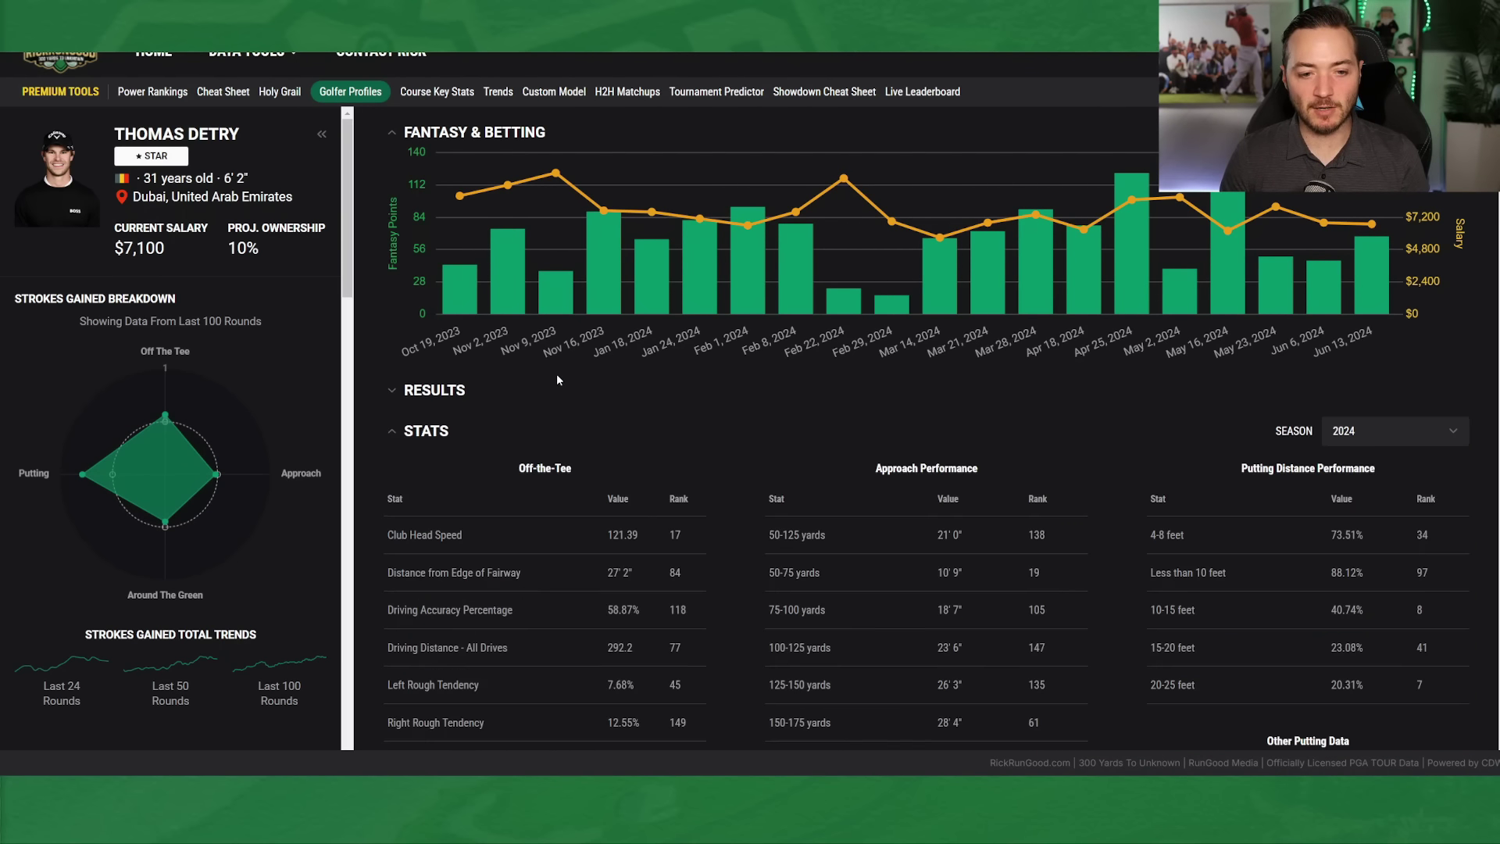
pyautogui.scroll(-2, 594, 352)
pyautogui.scroll(-1, 735, 260)
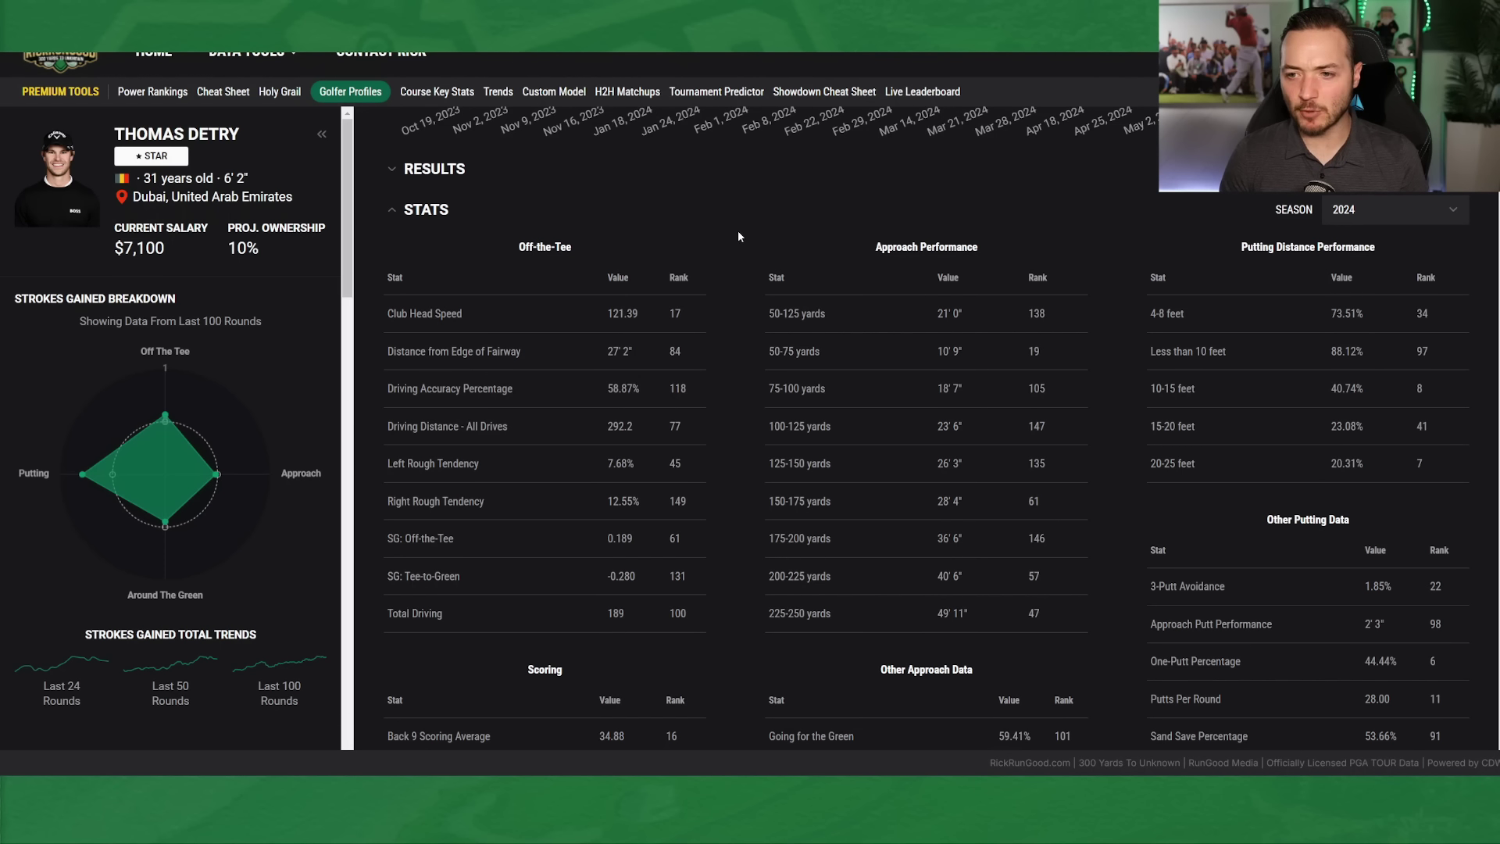
pyautogui.scroll(-4, 737, 234)
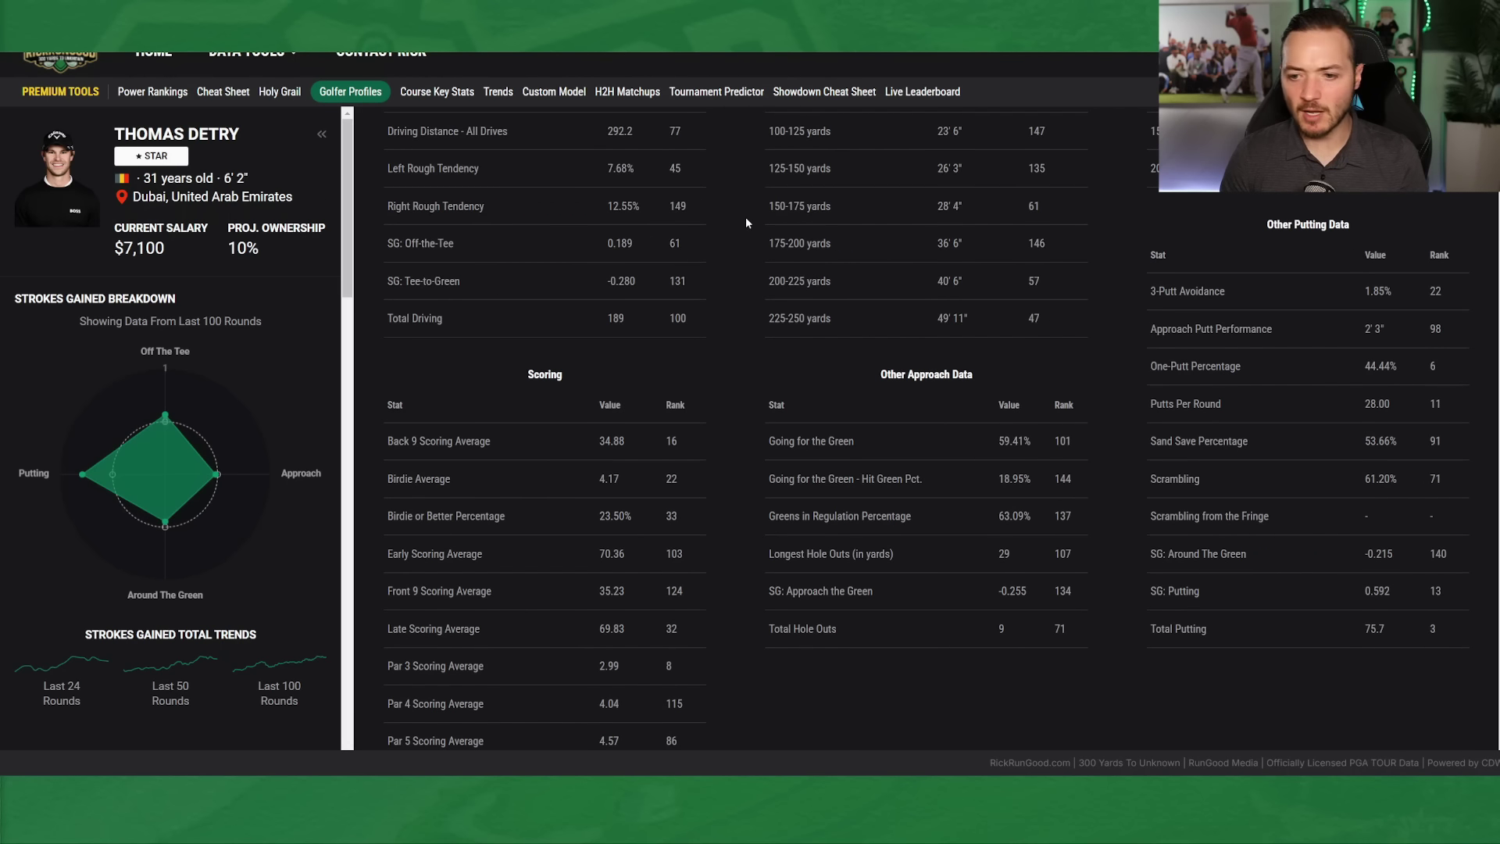
pyautogui.scroll(-2, 746, 223)
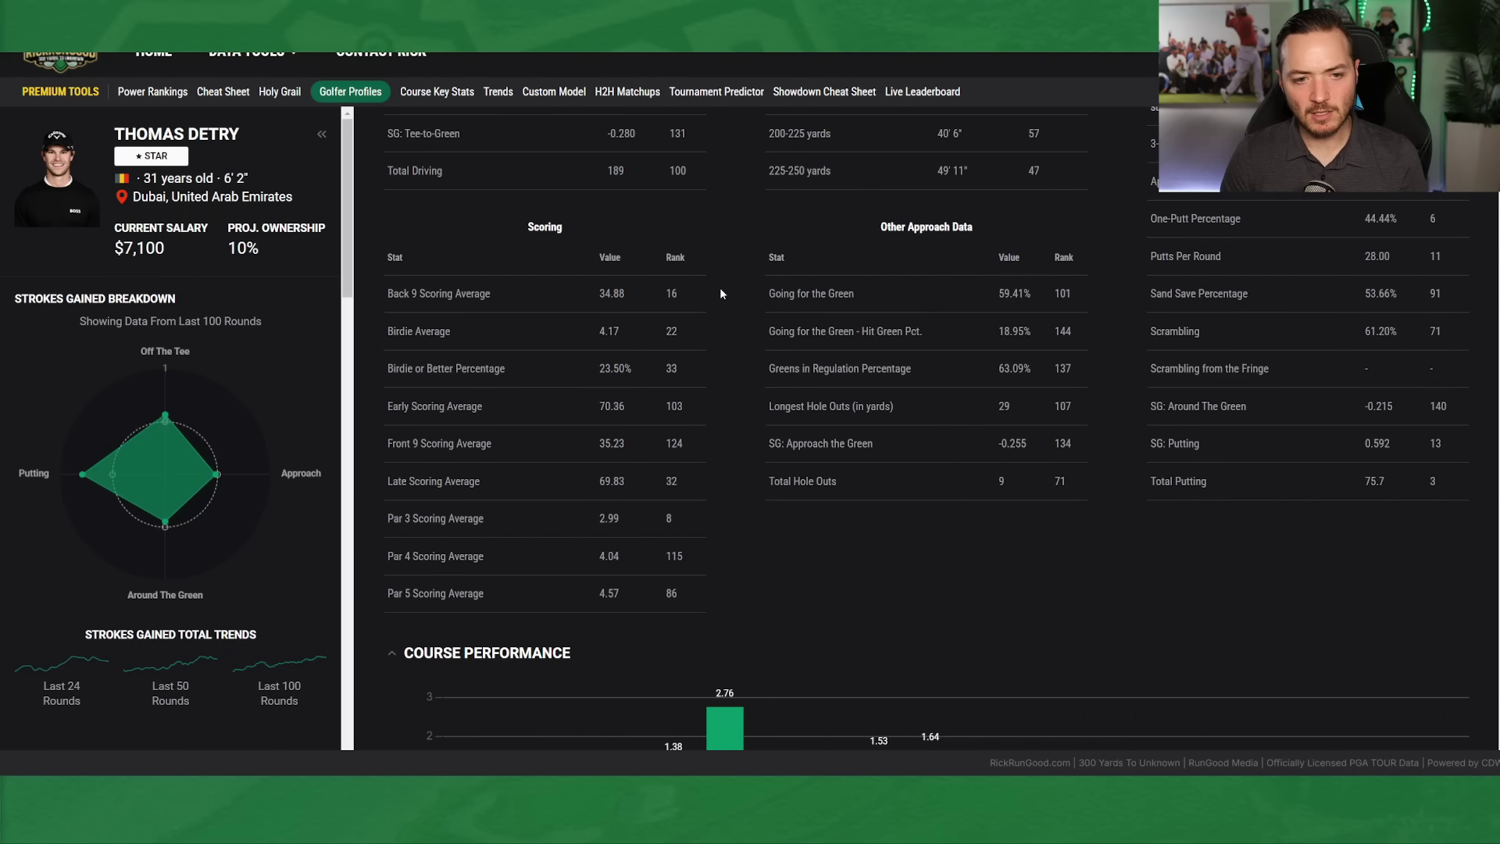
pyautogui.scroll(10, 720, 293)
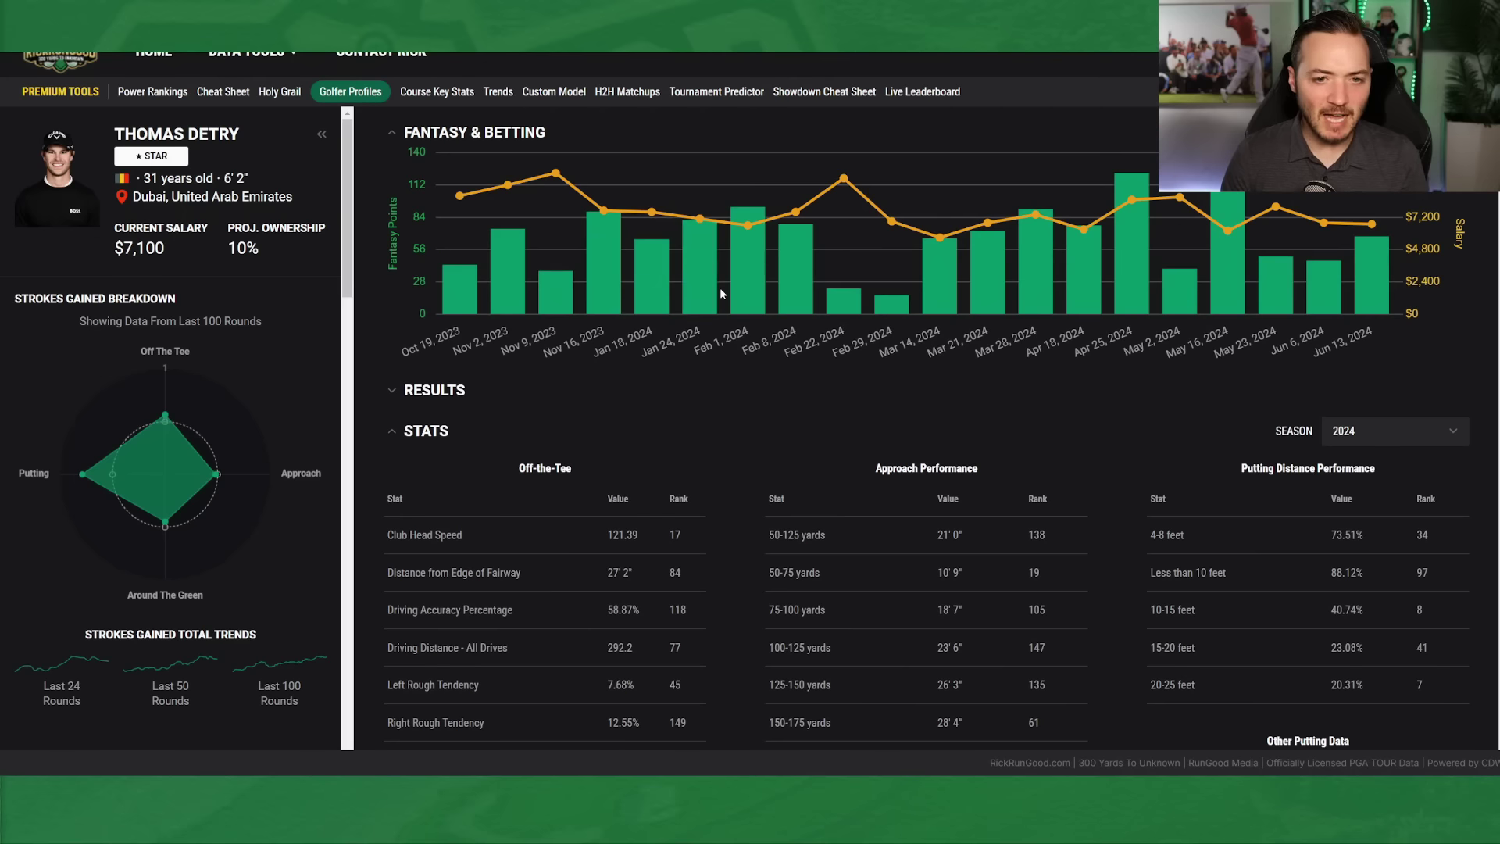
# - Expand Thomas Detry's results and review his tournament finishes and strokes gained for the 2024 and 2023 seasons
pyautogui.click(390, 392)
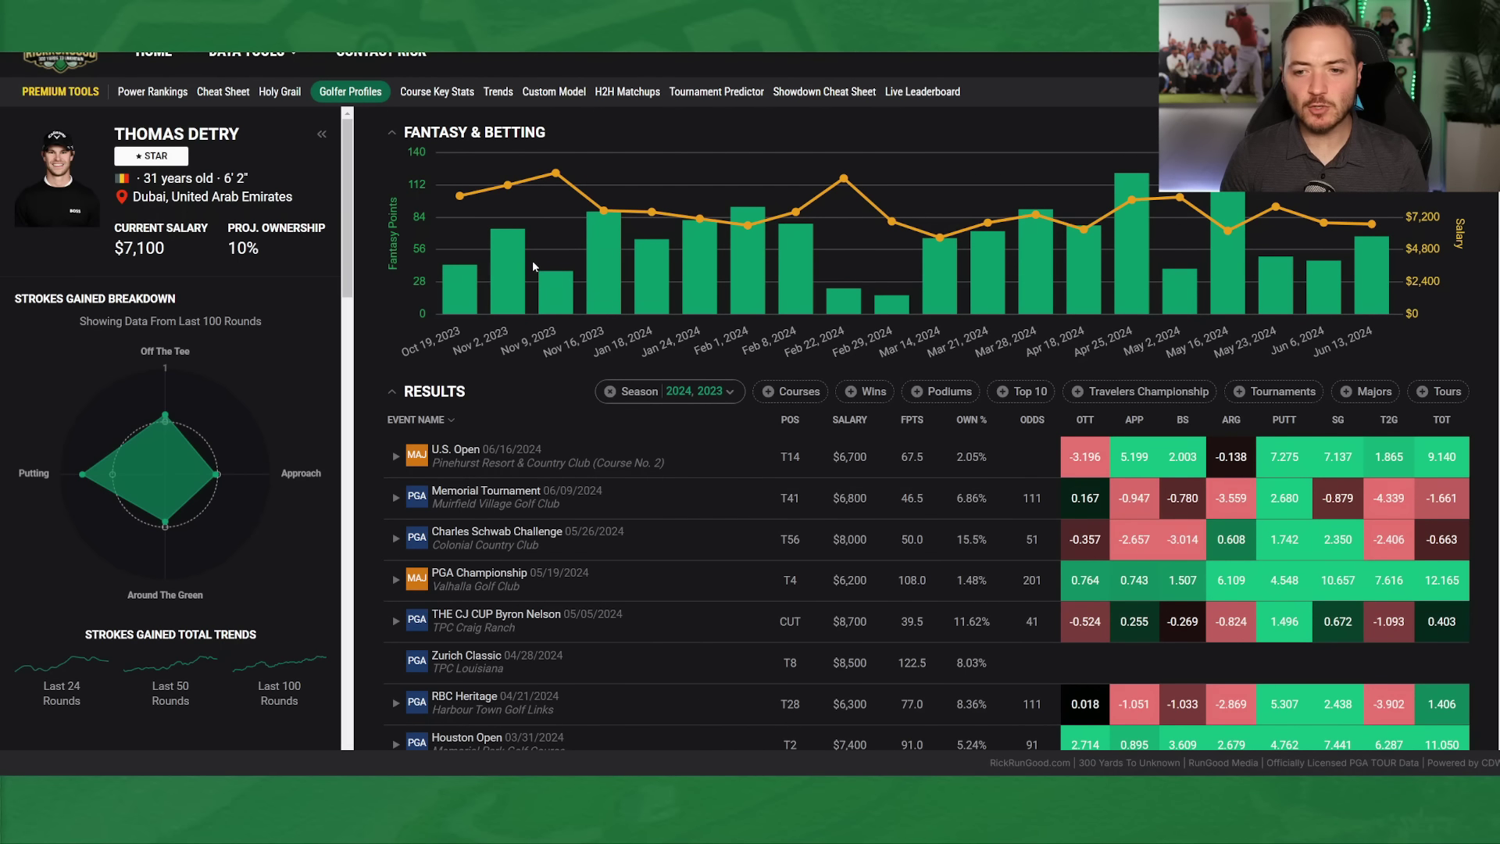
pyautogui.scroll(-1, 624, 256)
pyautogui.scroll(-1, 624, 257)
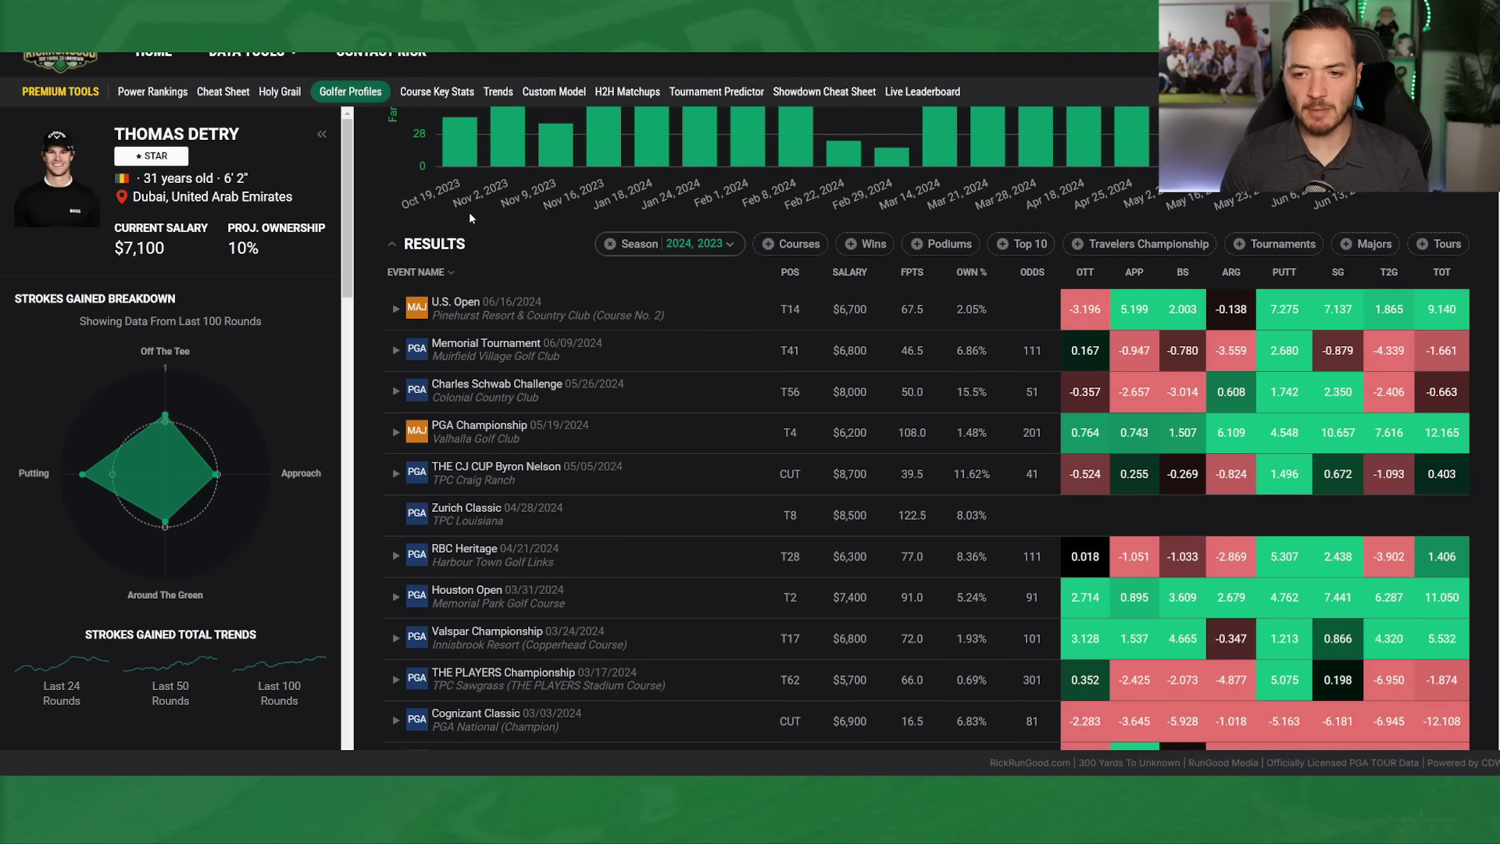
pyautogui.scroll(-7, 991, 433)
pyautogui.scroll(-10, 997, 436)
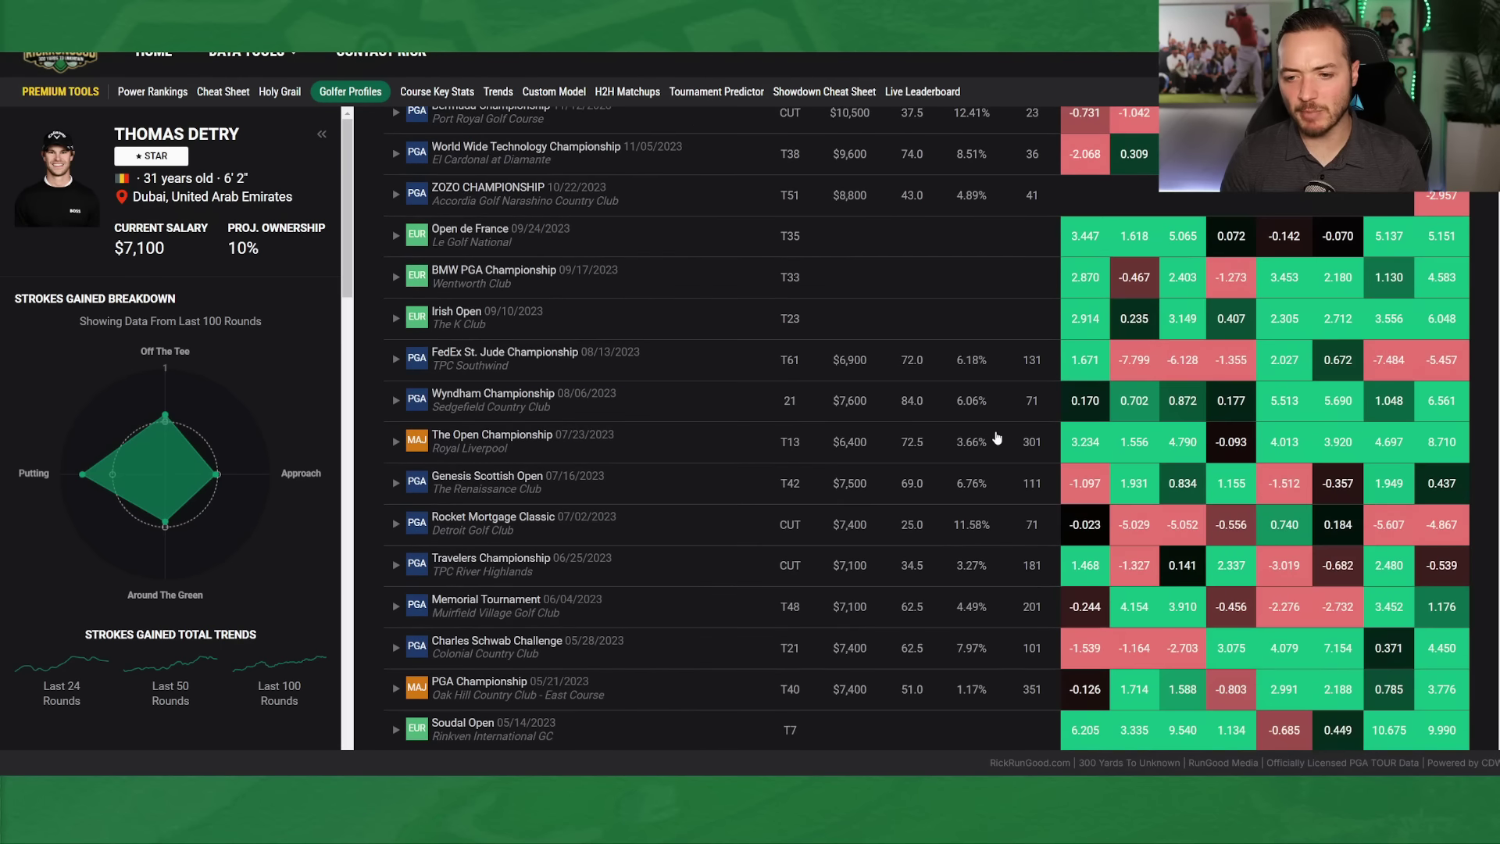
pyautogui.scroll(-6, 997, 430)
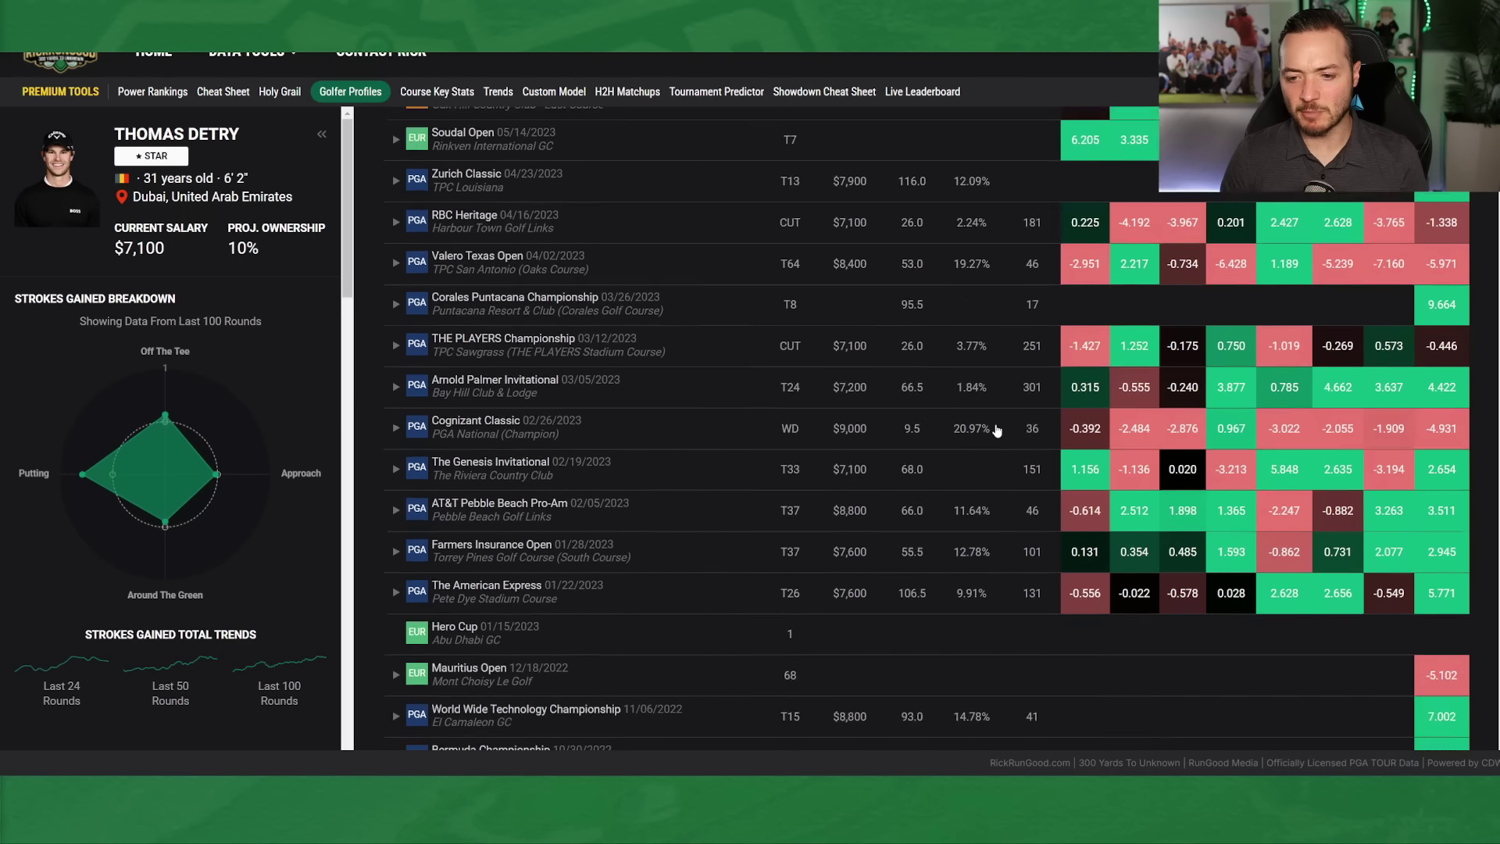
pyautogui.scroll(20, 997, 426)
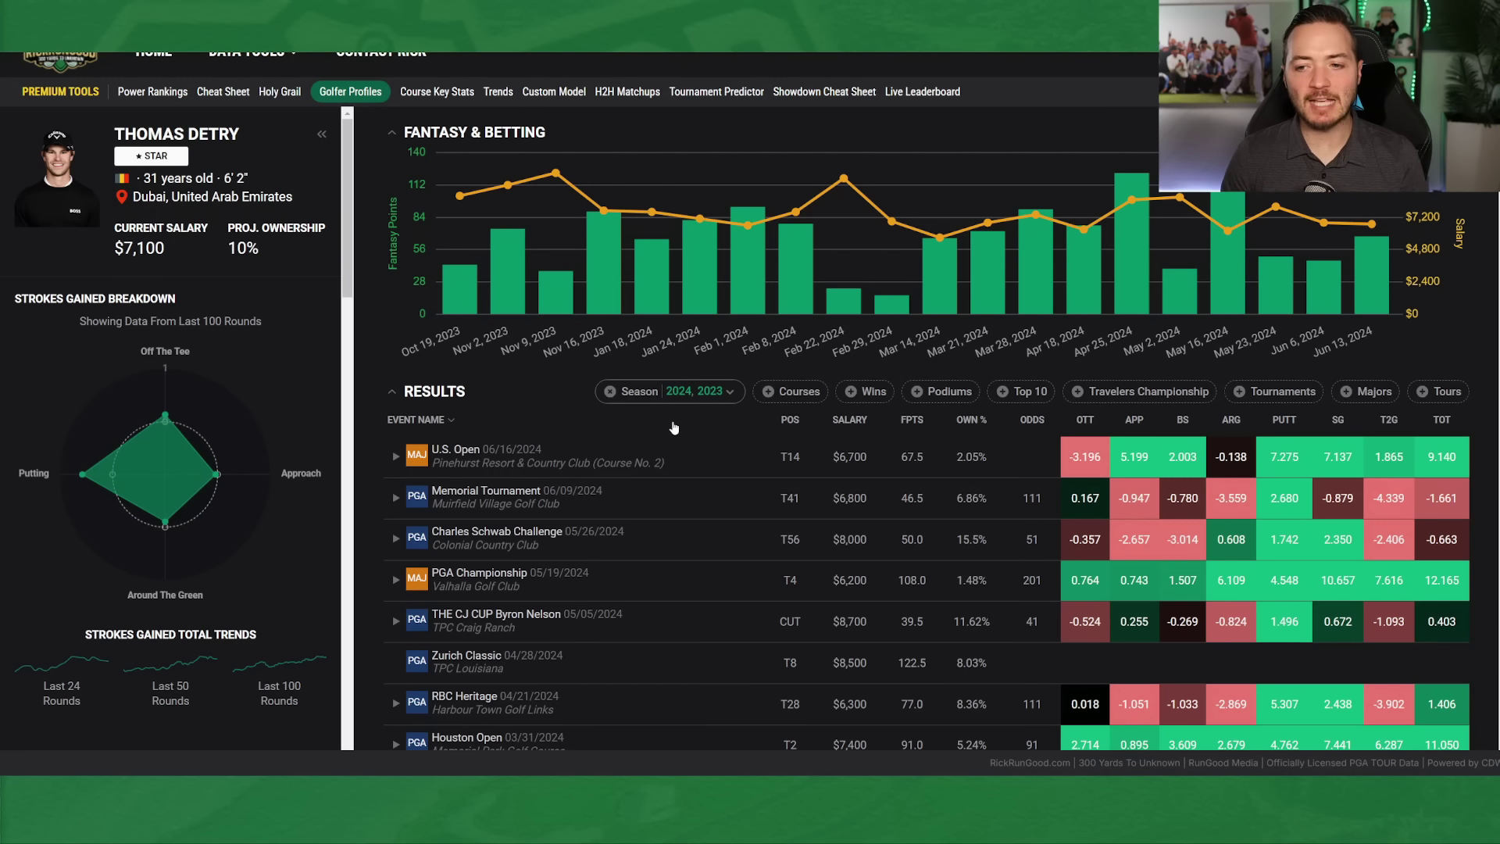
pyautogui.scroll(-1, 694, 408)
pyautogui.scroll(1, 583, 238)
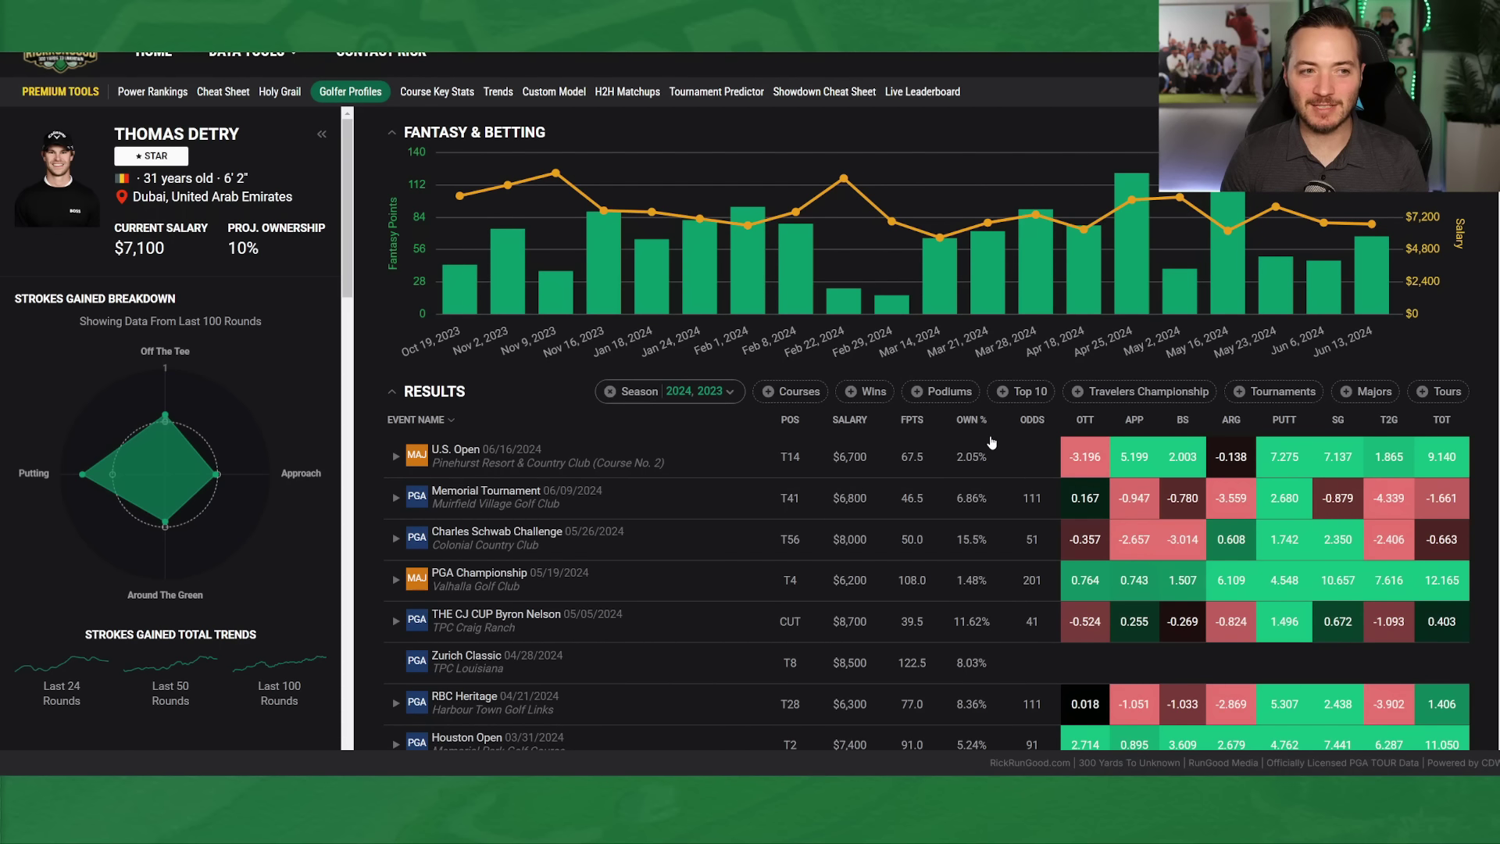
pyautogui.scroll(-5, 1042, 447)
pyautogui.scroll(5, 1043, 447)
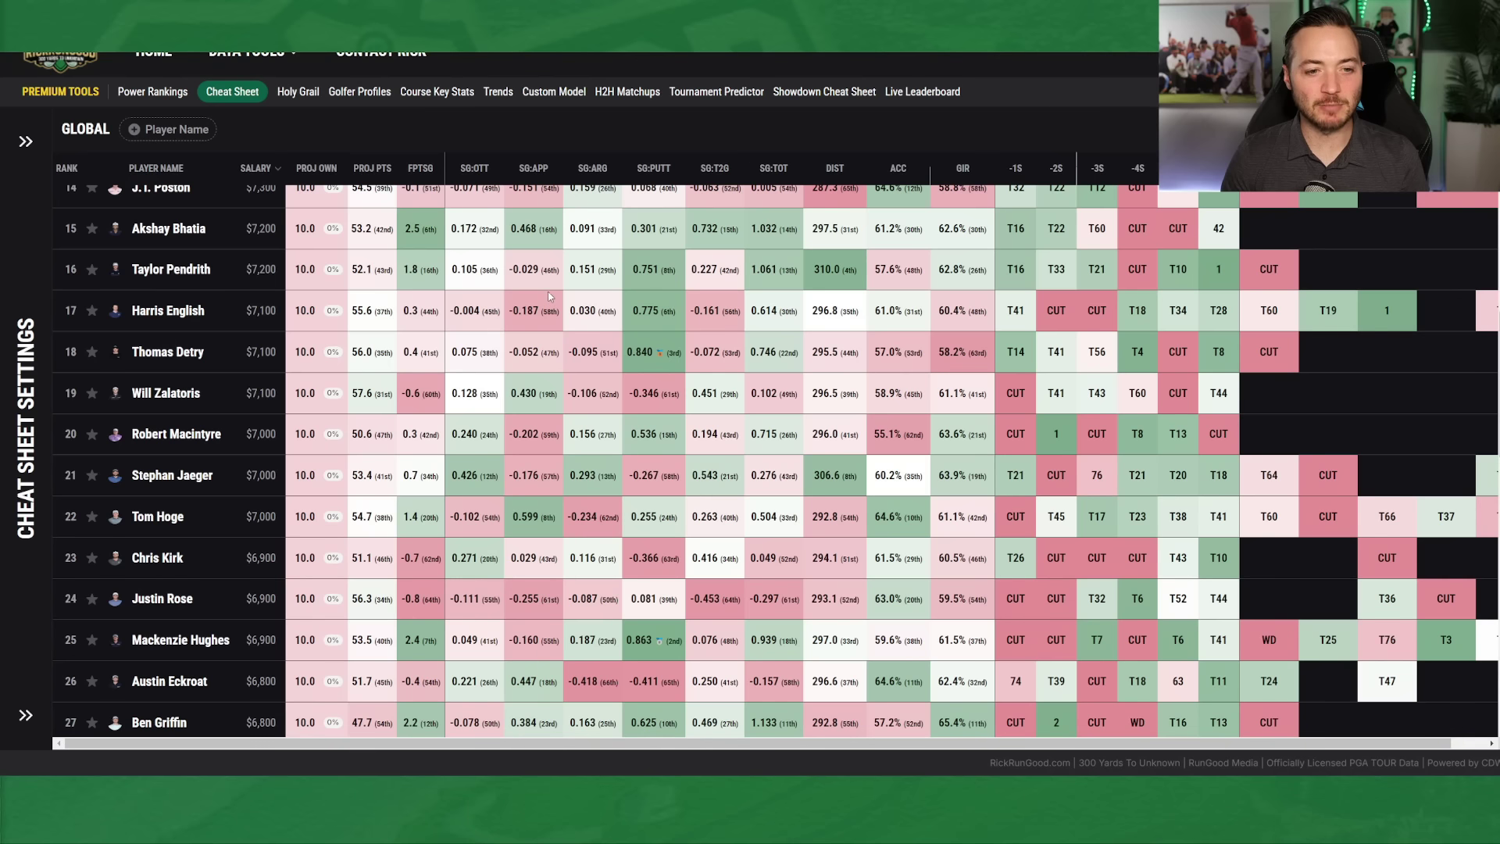
# - Limit the Cheat Sheet to golfers with salaries of $6,900 and below, and sort it by SG:TOT
pyautogui.scroll(-1, 484, 340)
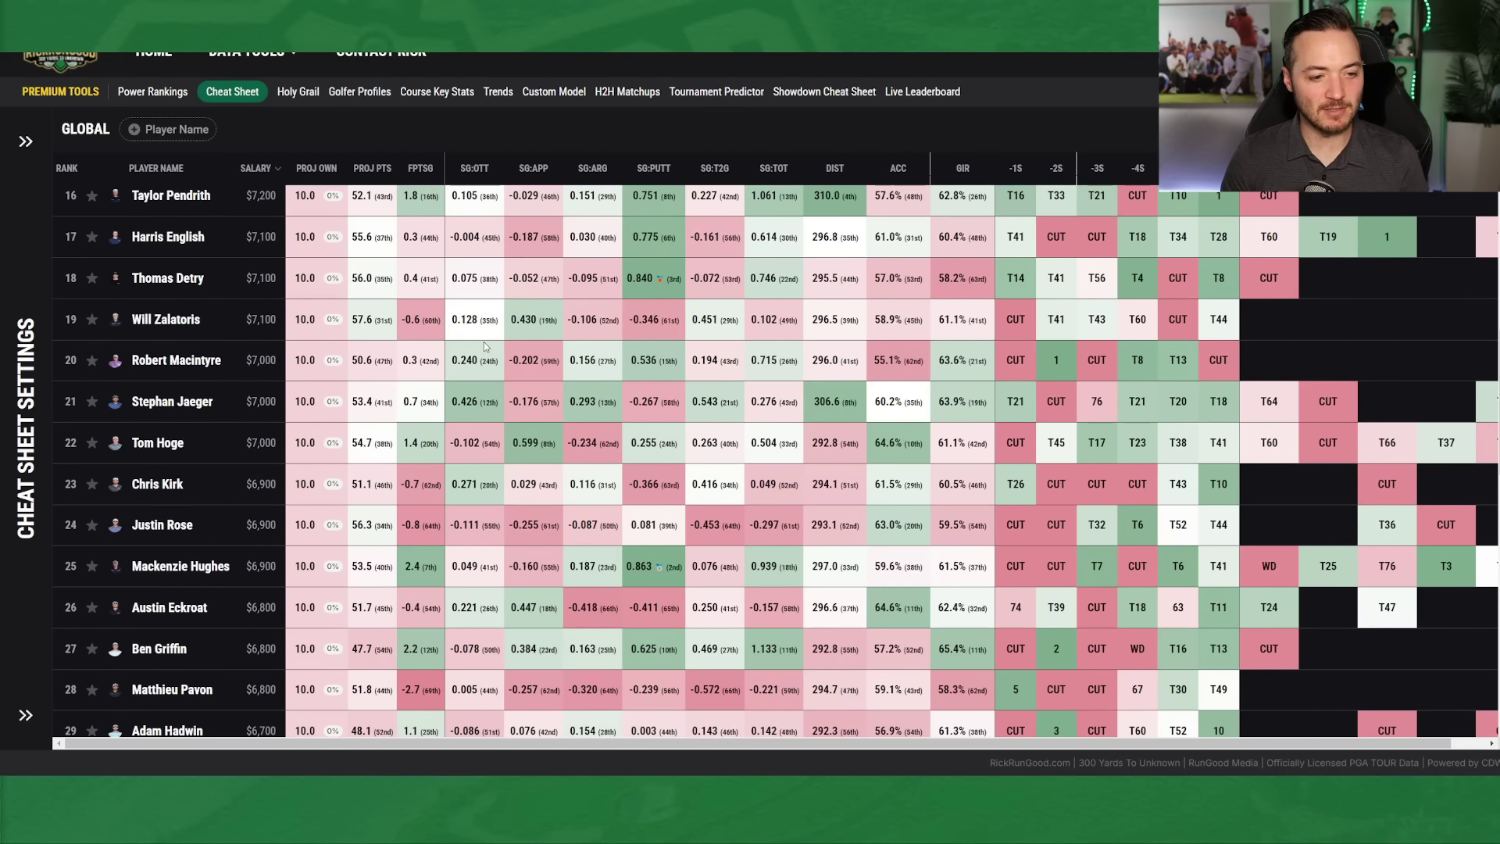
pyautogui.scroll(-1, 485, 341)
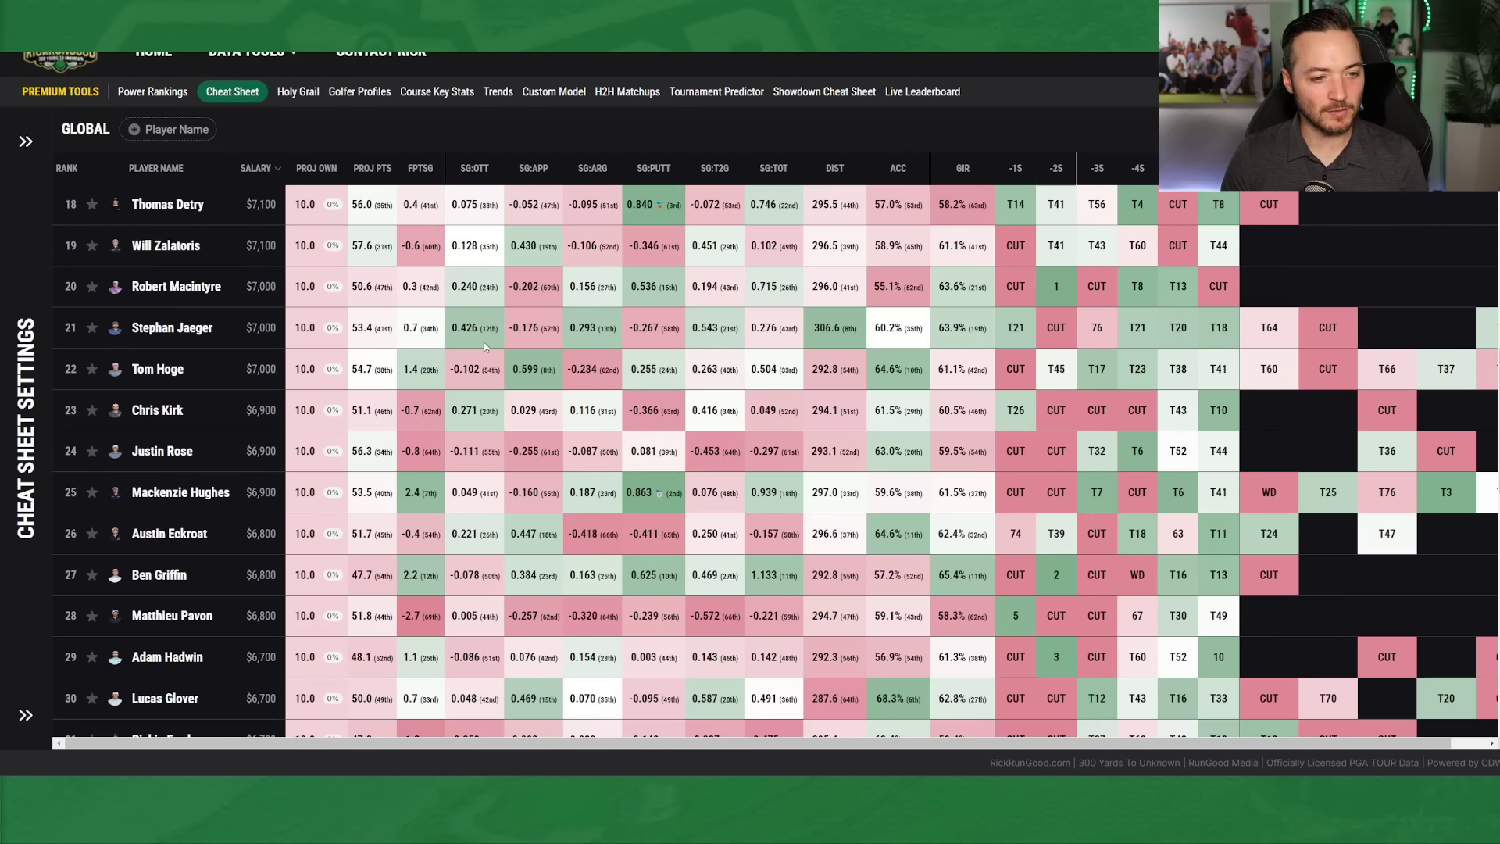
pyautogui.click(39, 178)
pyautogui.moveTo(130, 308); pyautogui.dragTo(92, 308)
pyautogui.click(314, 130)
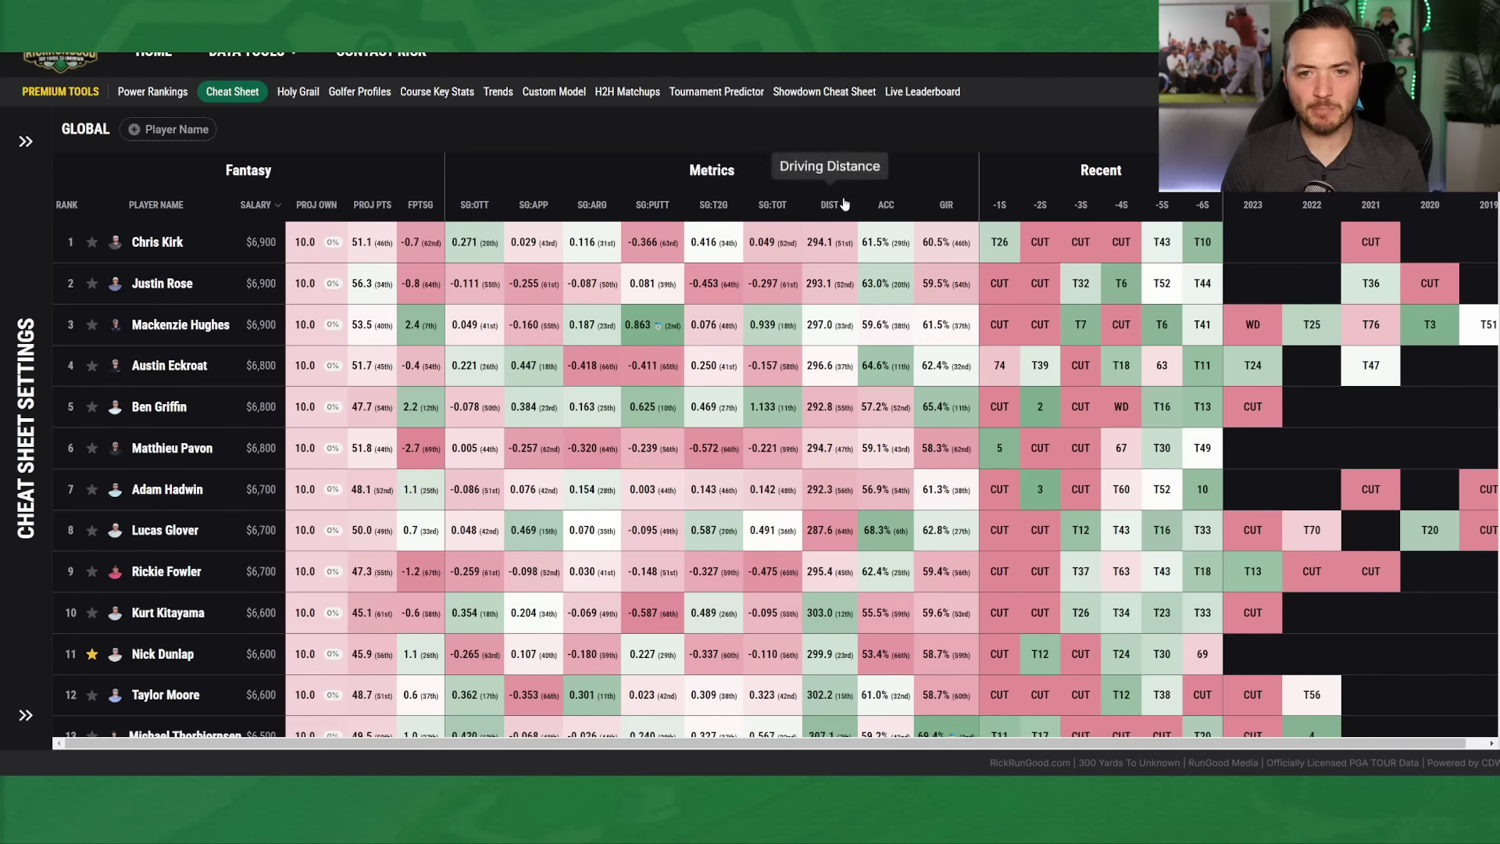
pyautogui.click(775, 205)
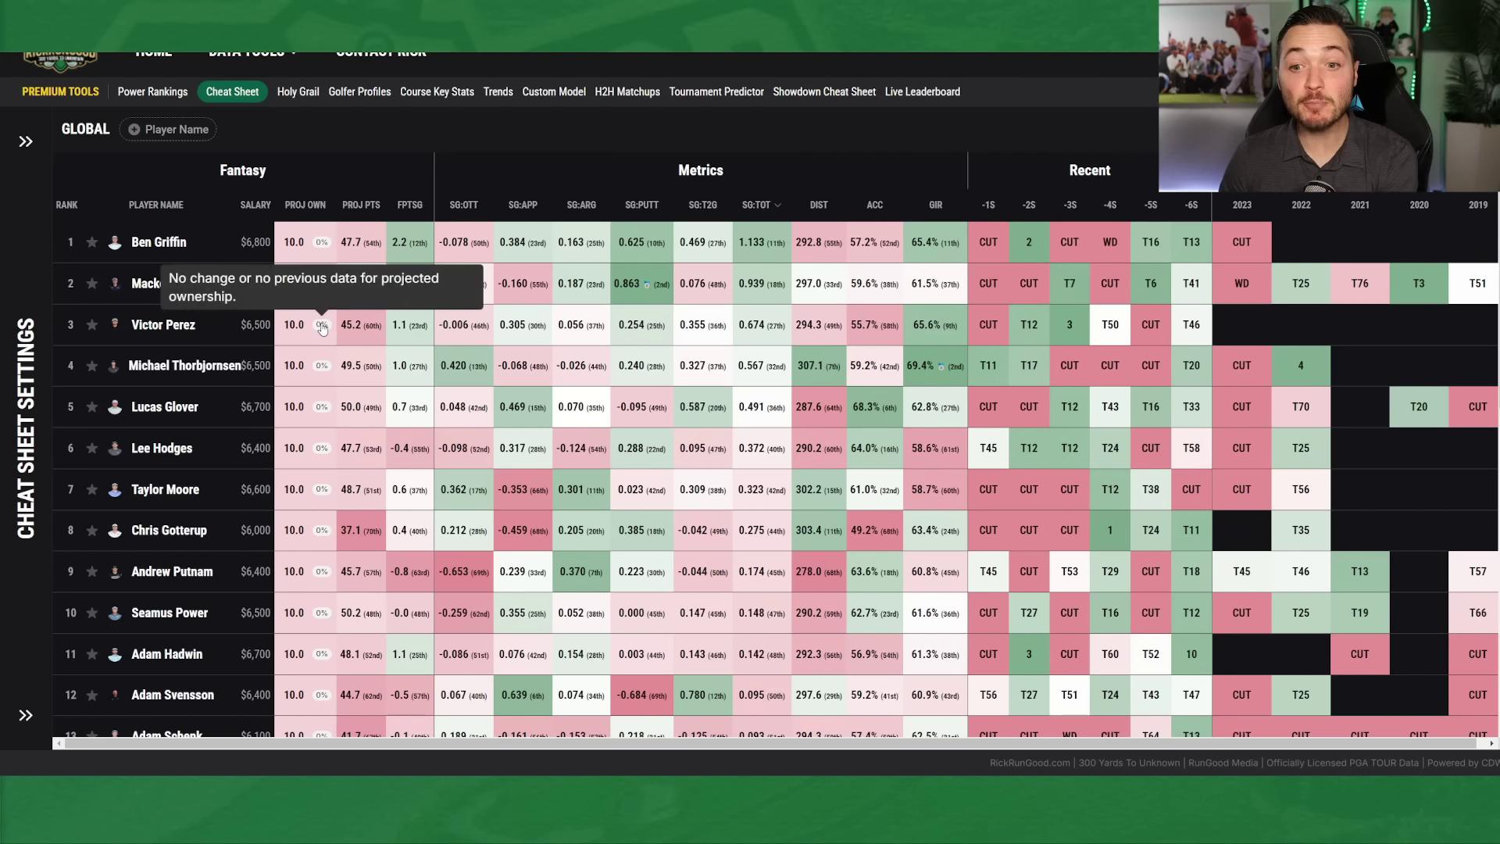
# - Review the metrics, recent finishes and course history of the low-salary golfers in the sorted Cheat Sheet
pyautogui.moveTo(982, 338)
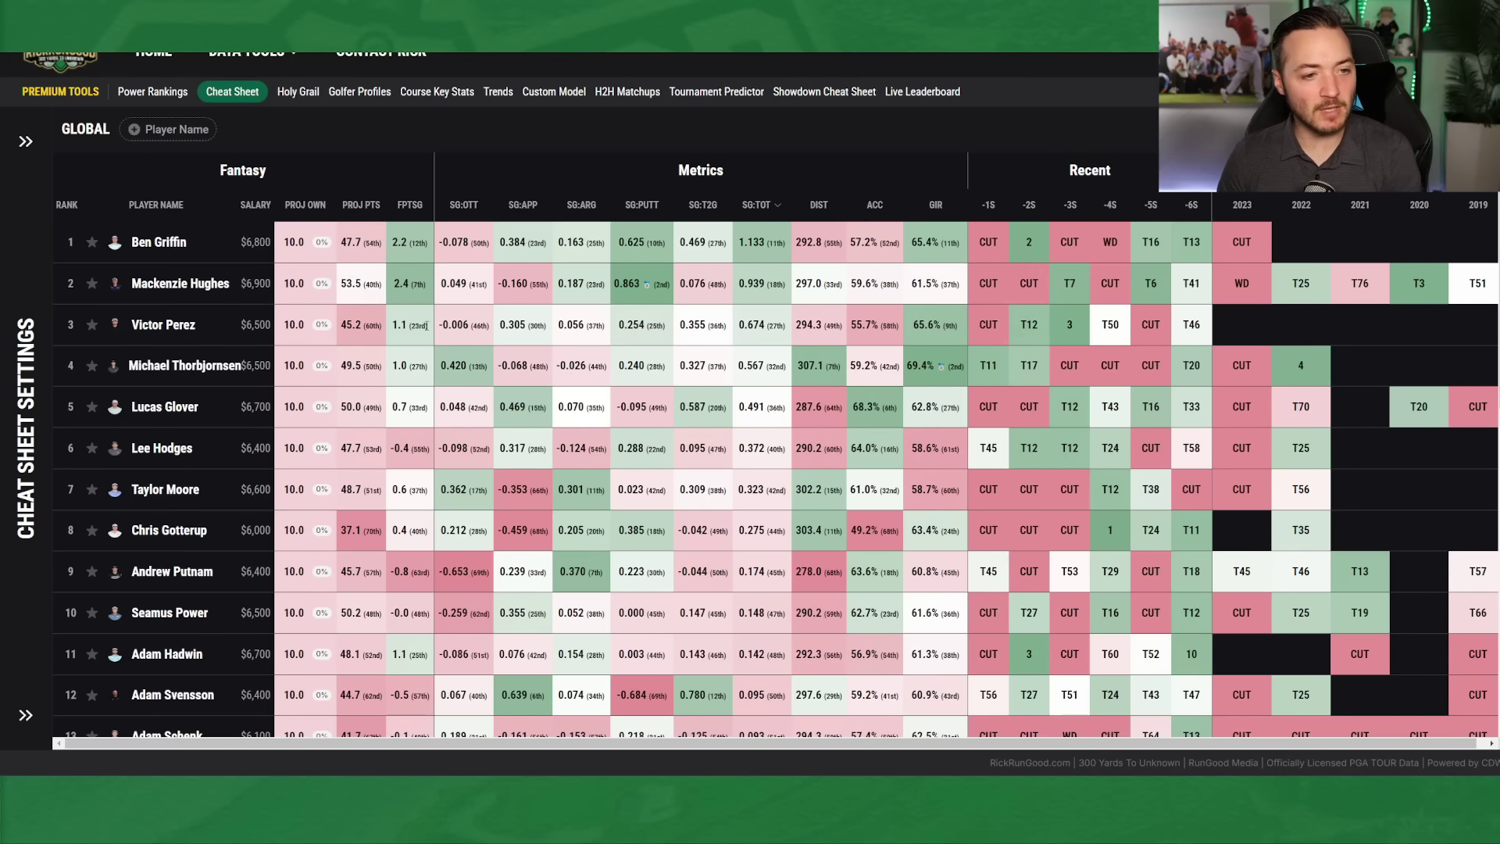
pyautogui.moveTo(1031, 355)
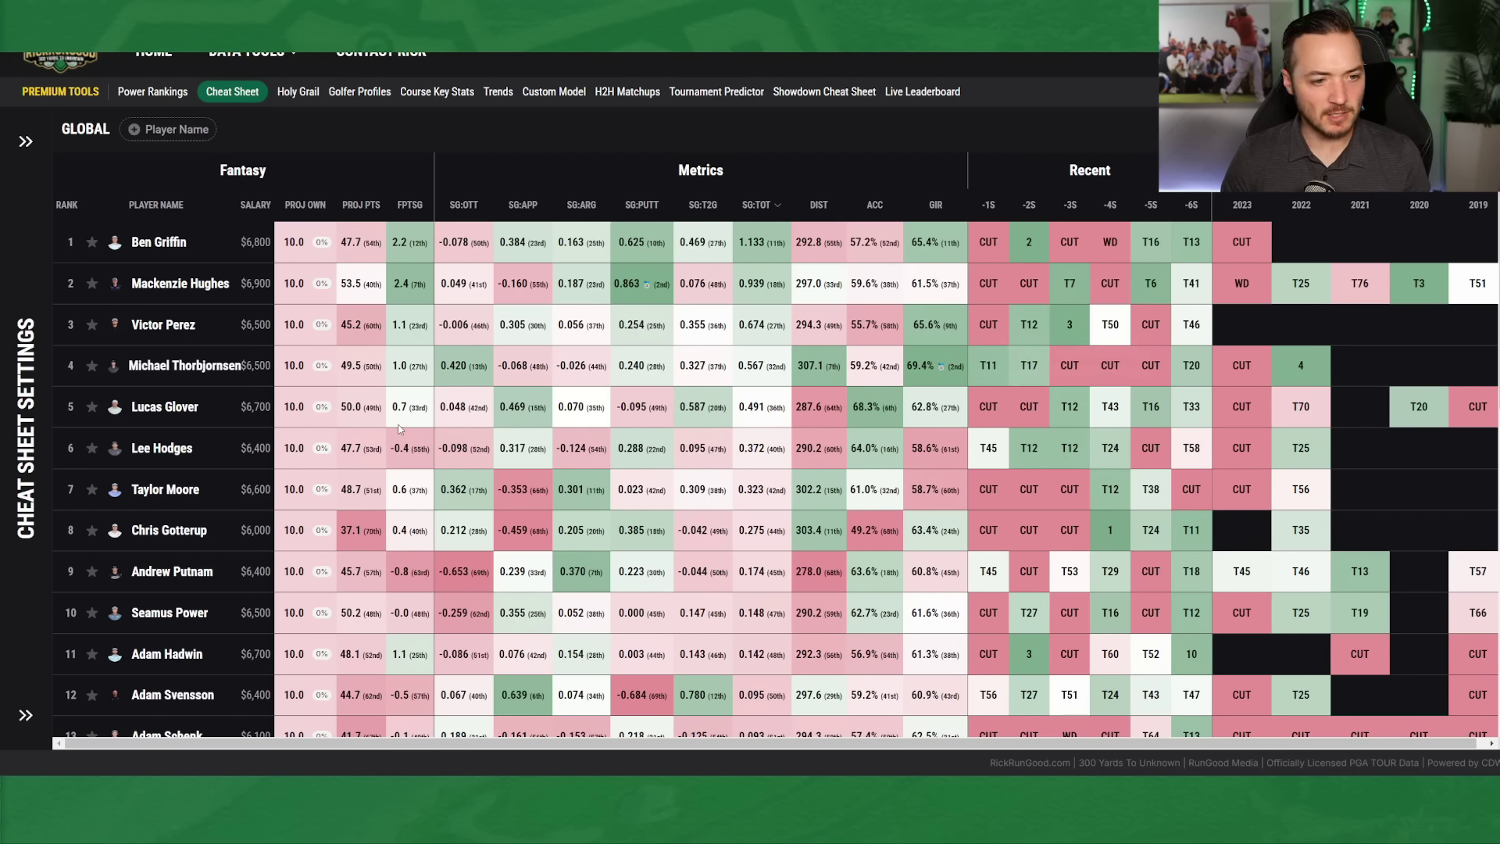
pyautogui.scroll(-1, 398, 429)
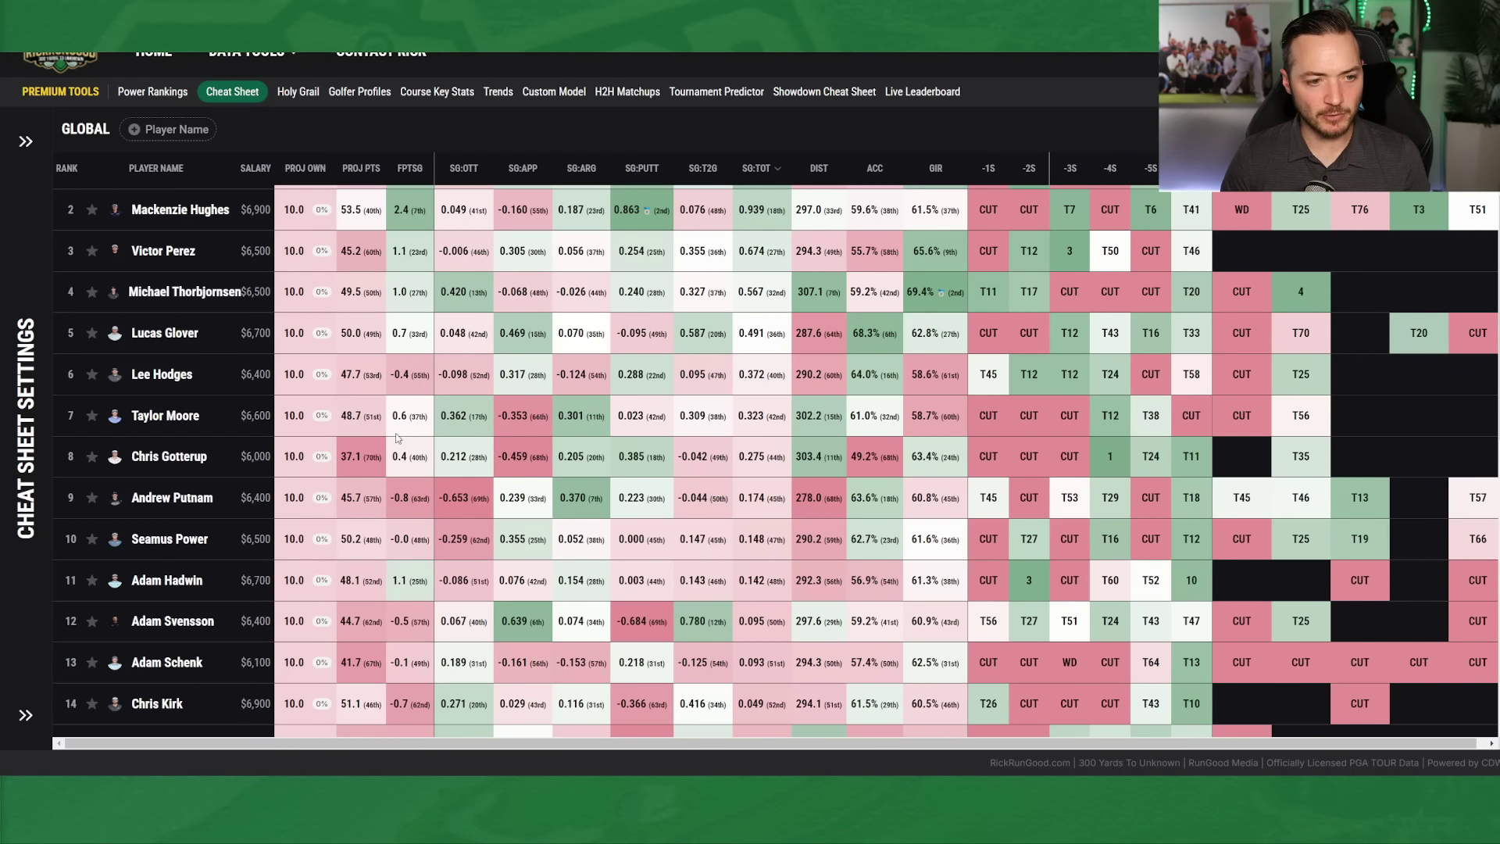
pyautogui.scroll(-1, 398, 438)
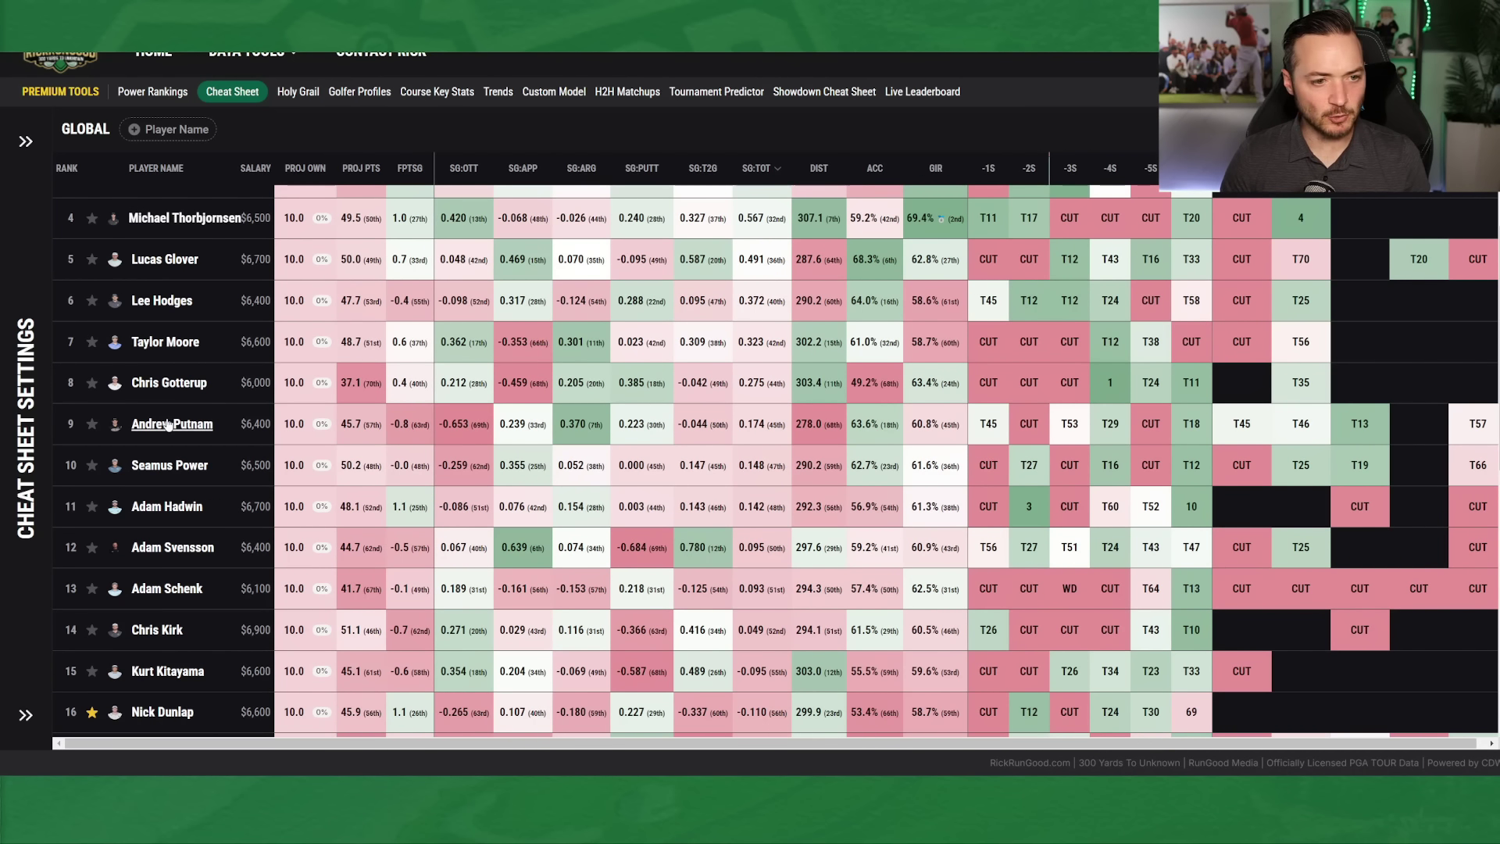
pyautogui.scroll(-2, 461, 418)
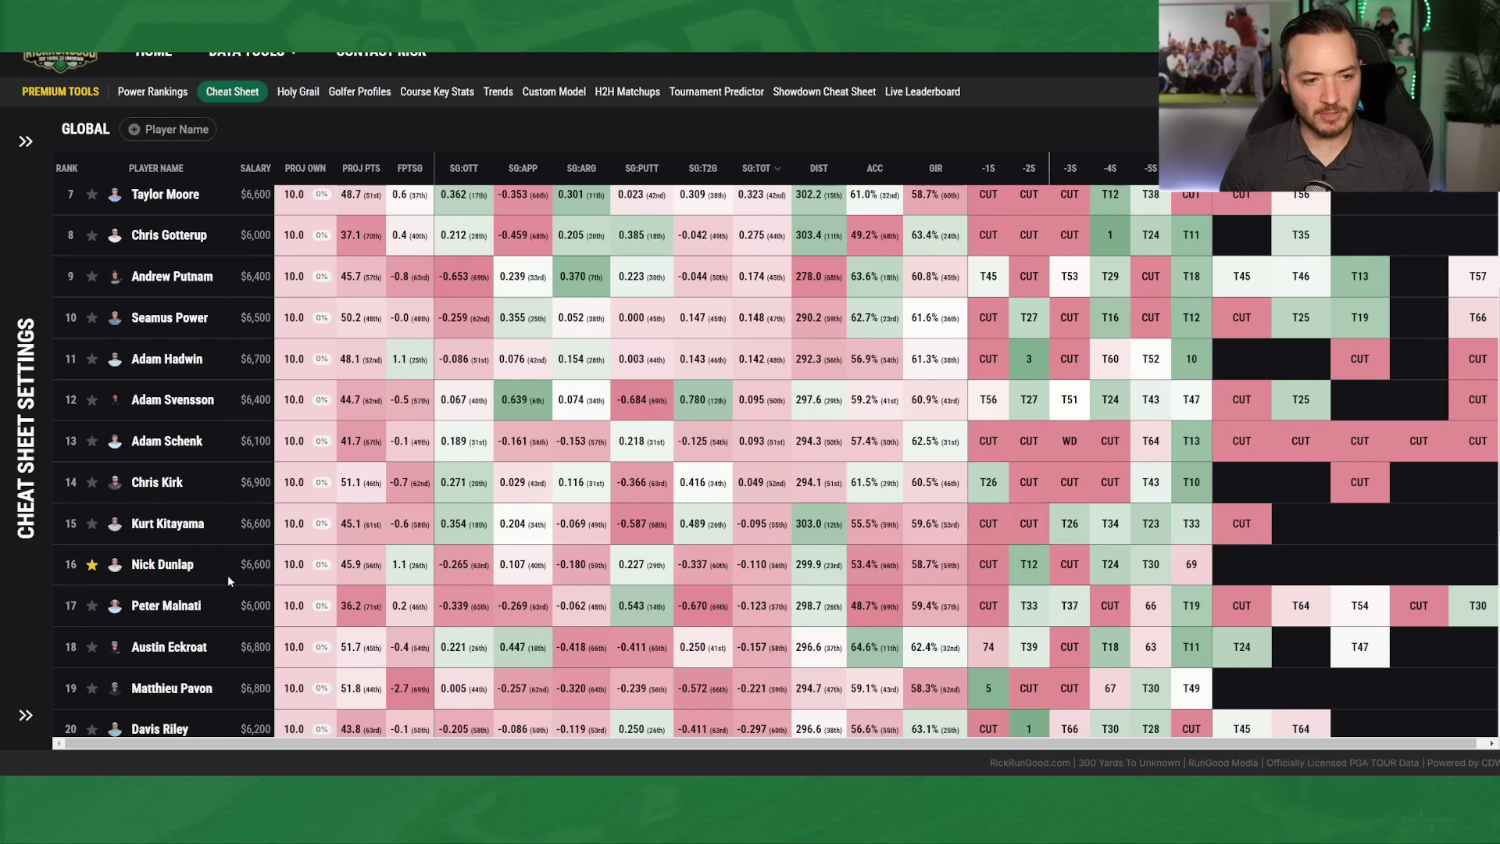
pyautogui.scroll(-2, 360, 522)
pyautogui.scroll(-4, 367, 516)
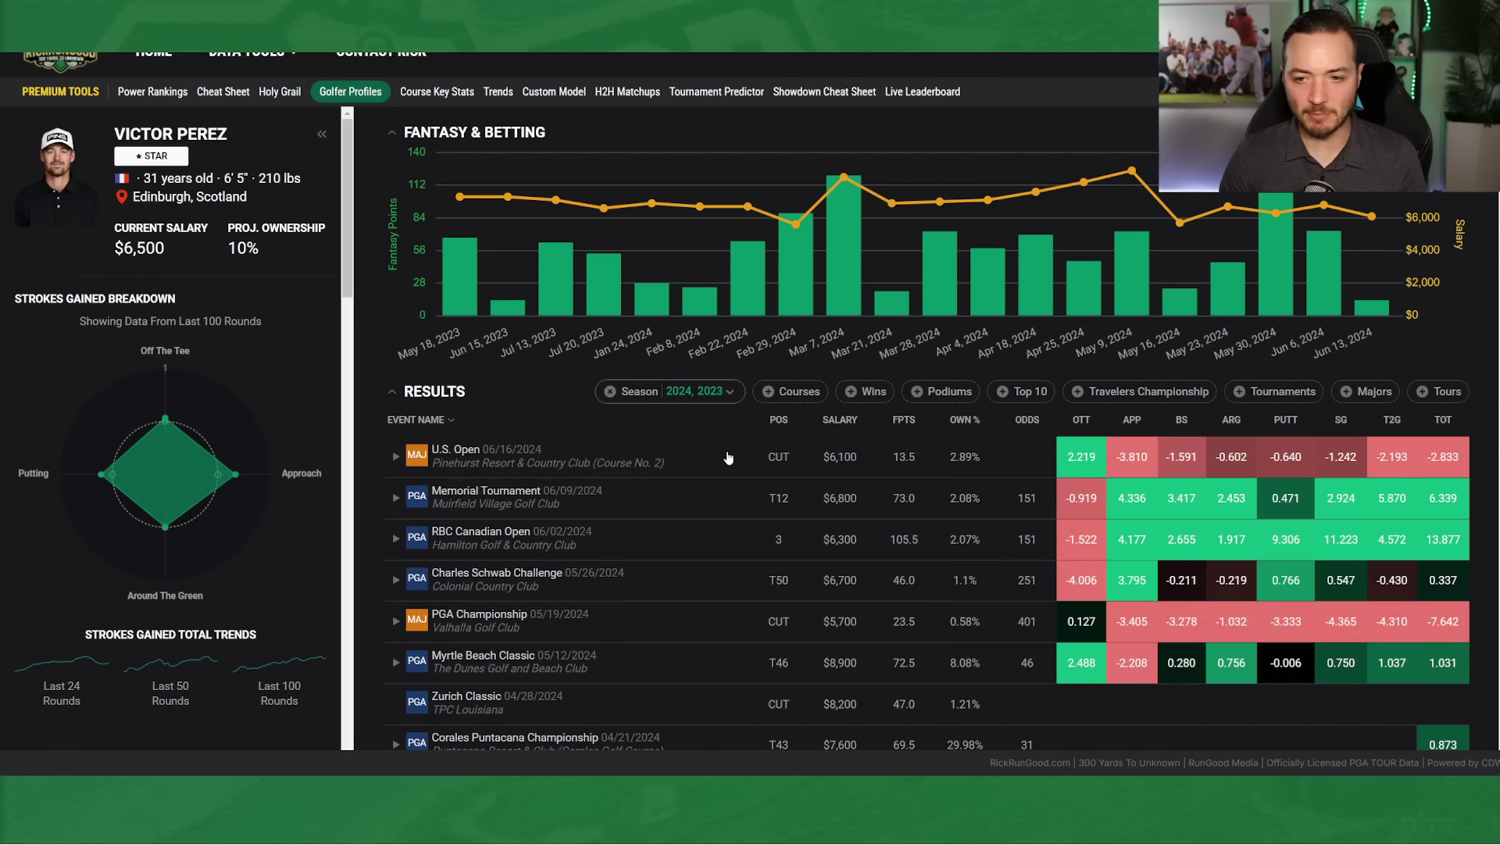
pyautogui.click(393, 392)
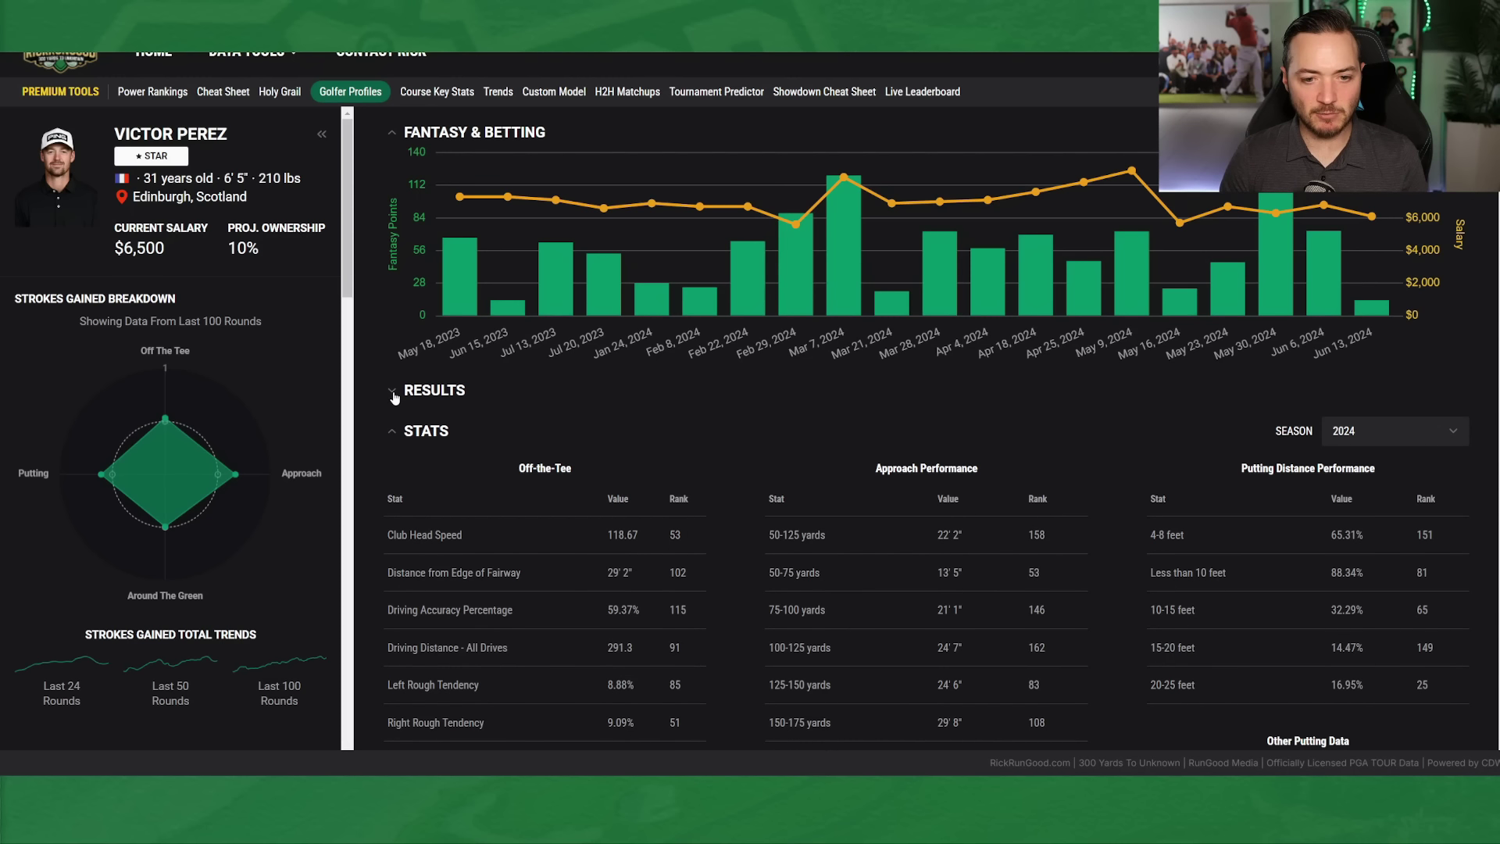
pyautogui.click(393, 393)
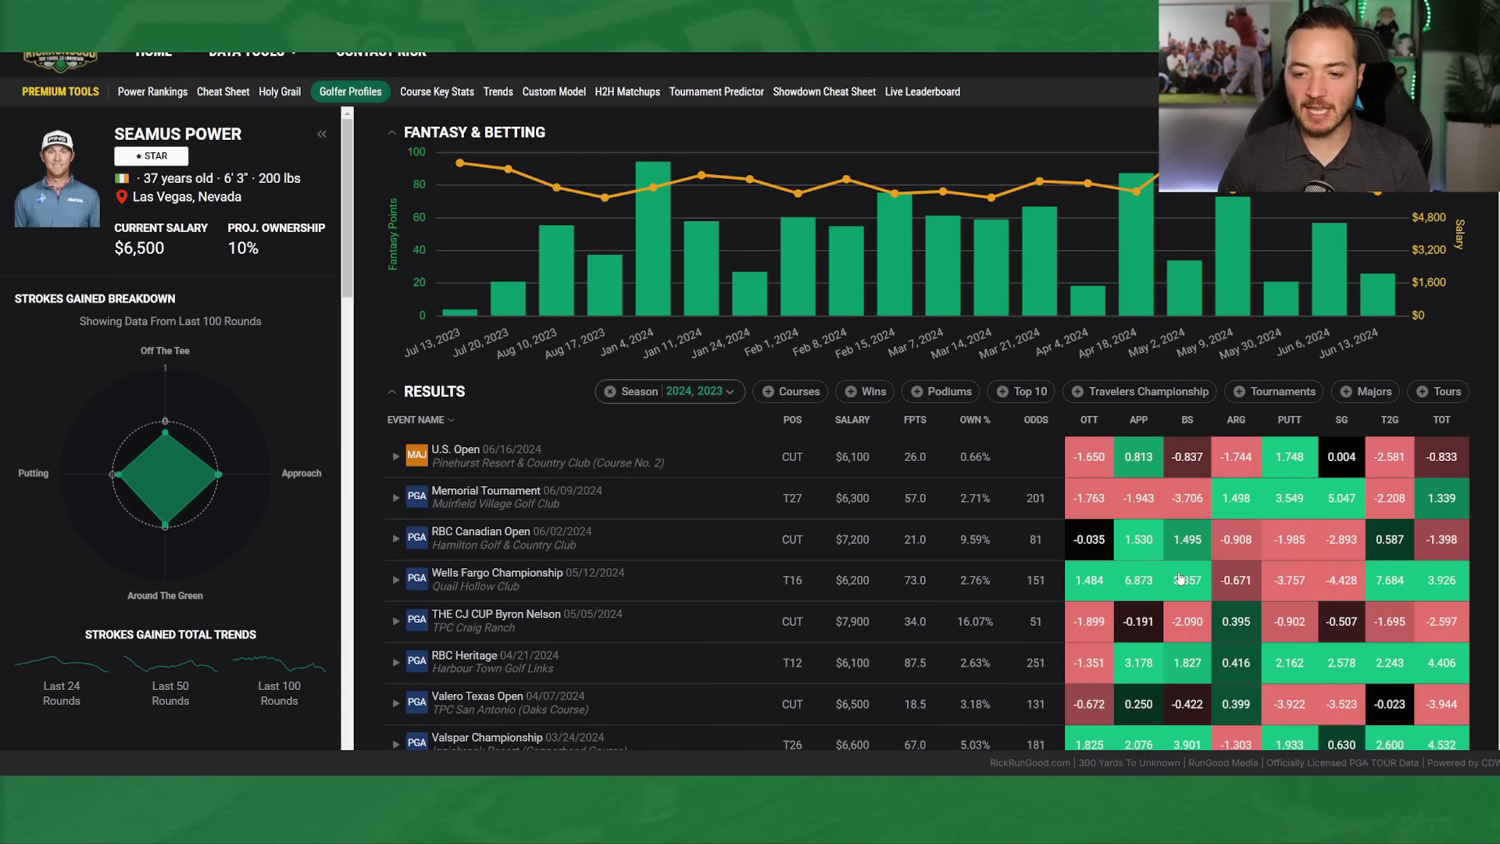
# - Review Seamus Power's recent tournament results, and collapse them to examine his 2024 season approach and putting stats
pyautogui.scroll(-3, 1182, 574)
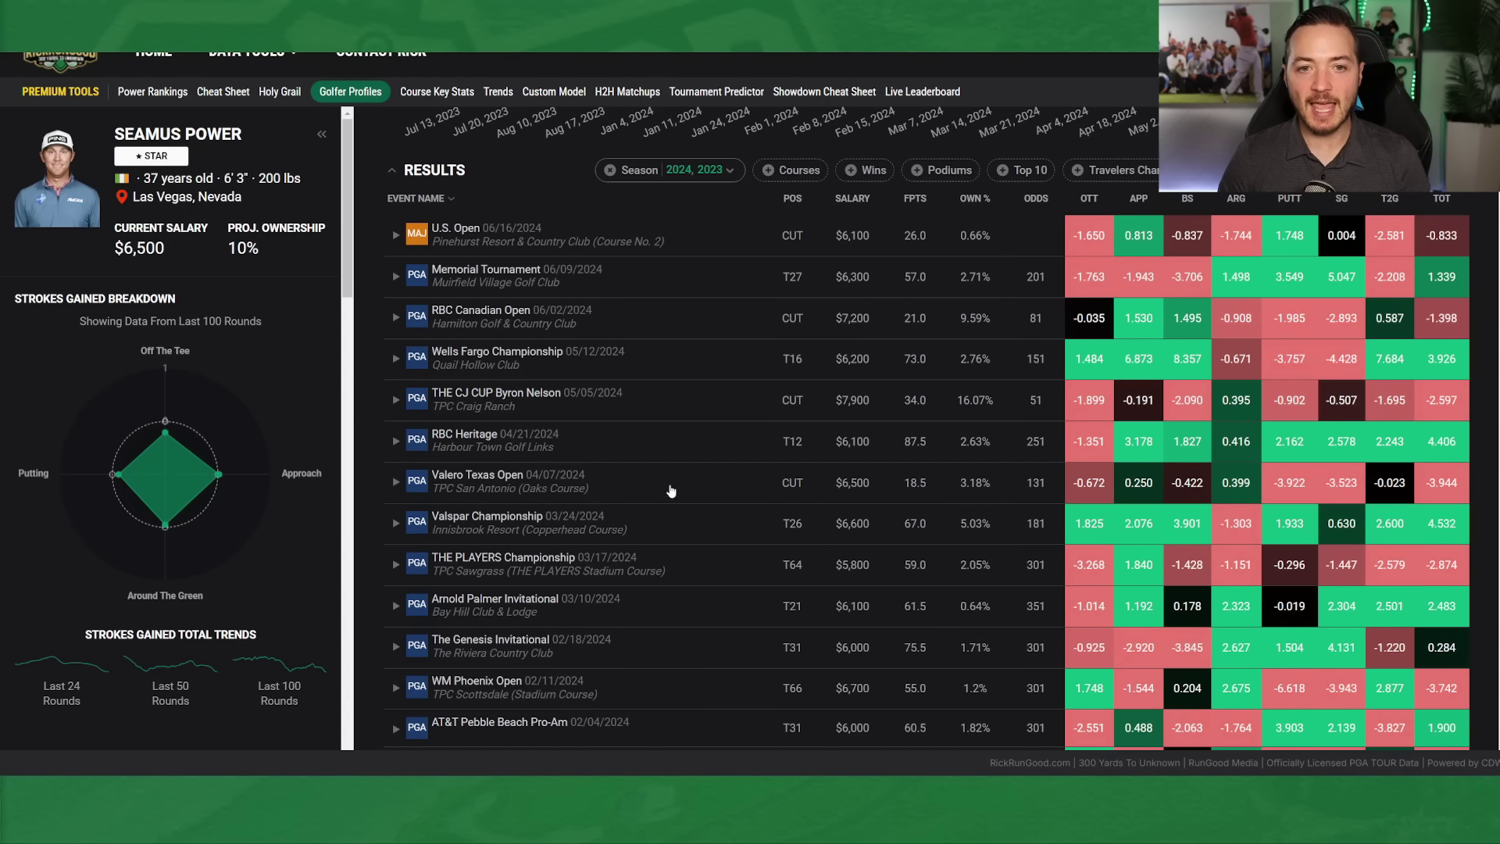
pyautogui.click(401, 170)
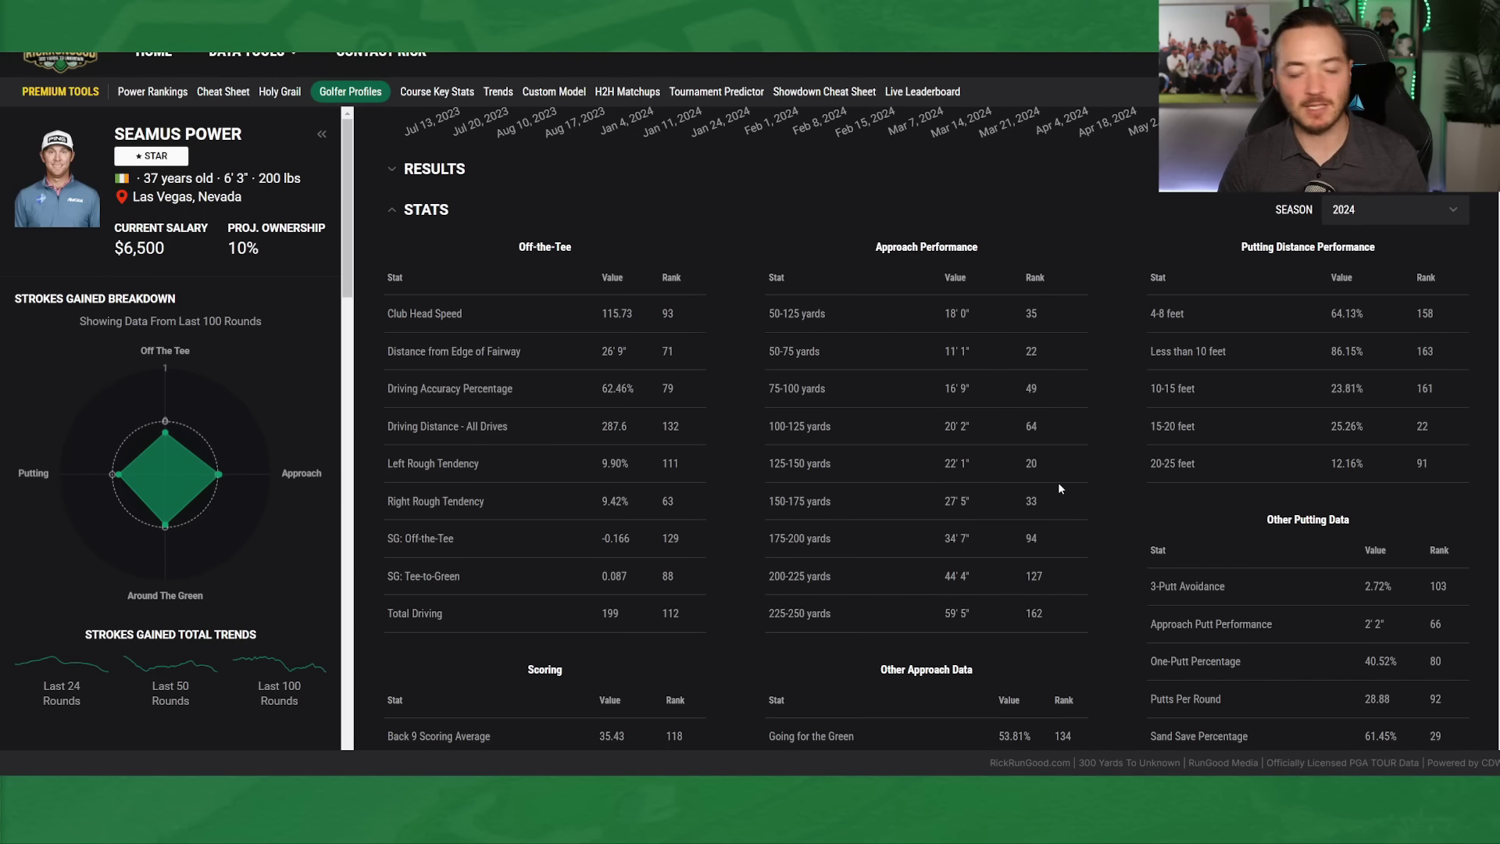
pyautogui.scroll(-4, 1033, 384)
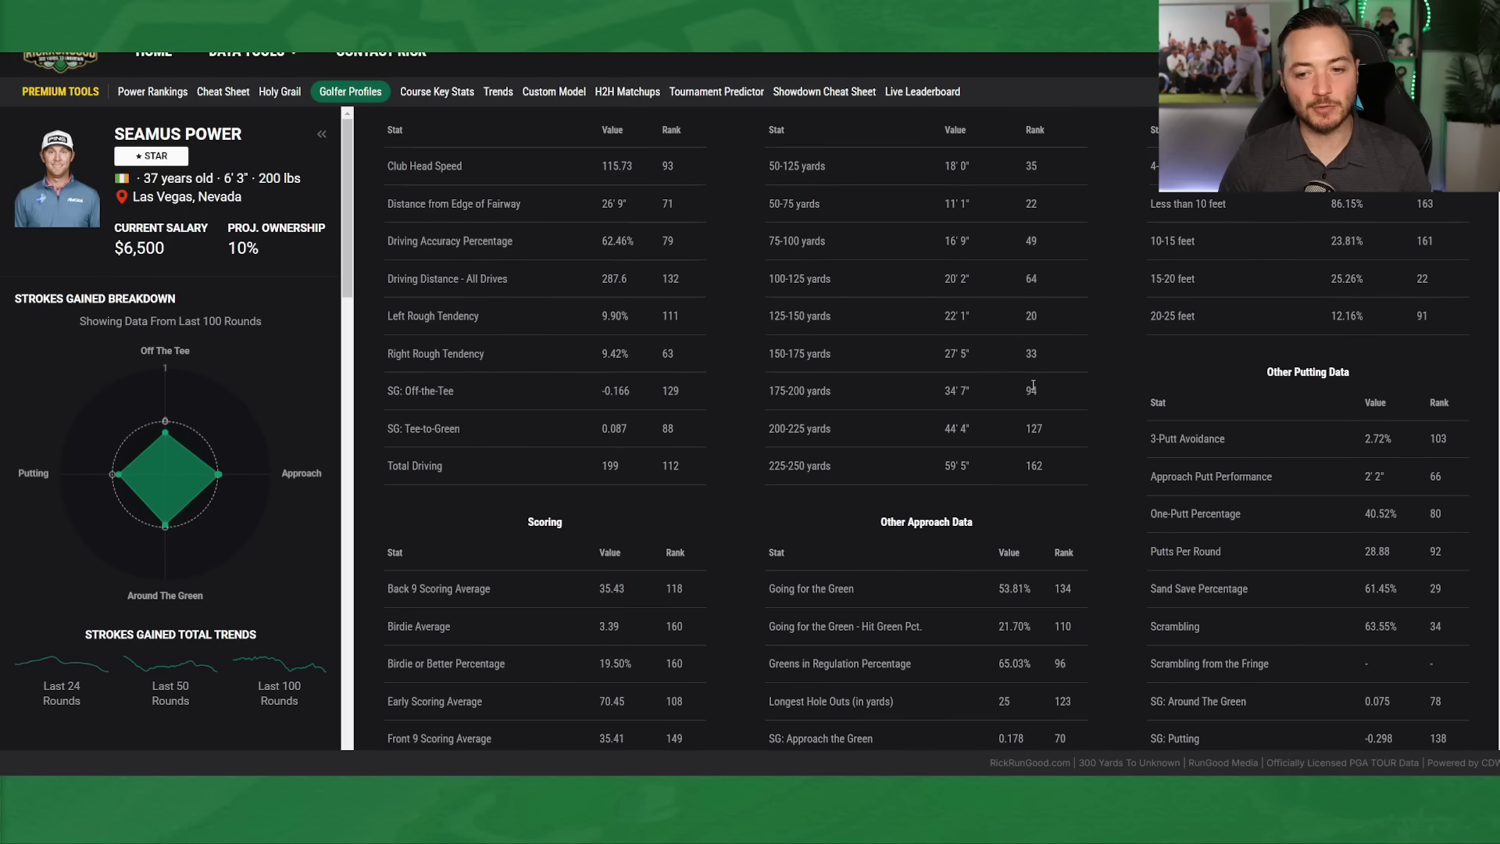
# - Check Seamus Power's 2024 season driving, approach and putting stats, and expand the results section of the profile again
pyautogui.scroll(2, 1033, 383)
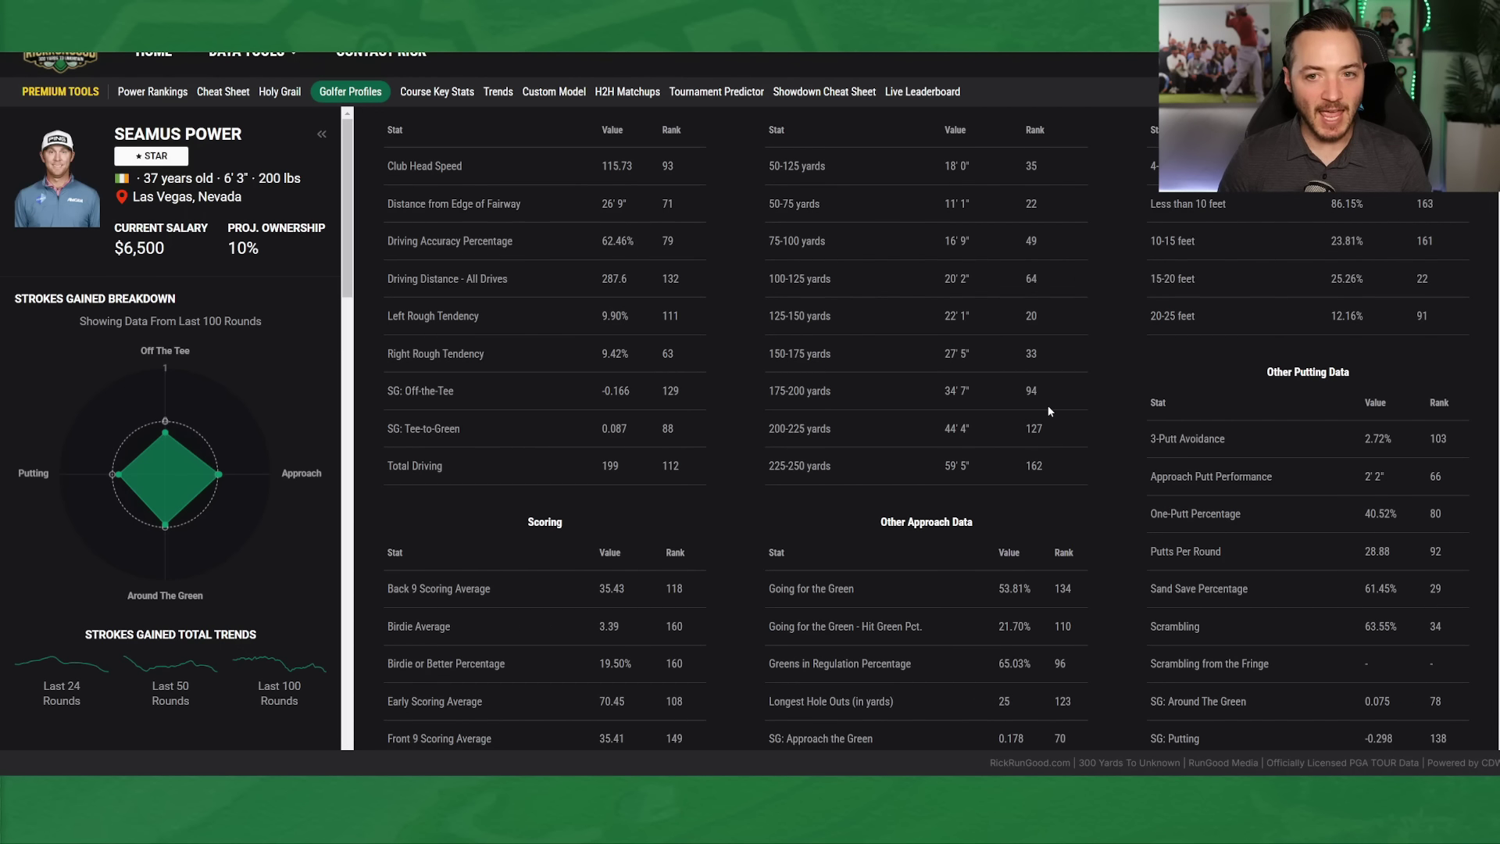
pyautogui.scroll(-2, 1047, 403)
pyautogui.scroll(7, 1055, 386)
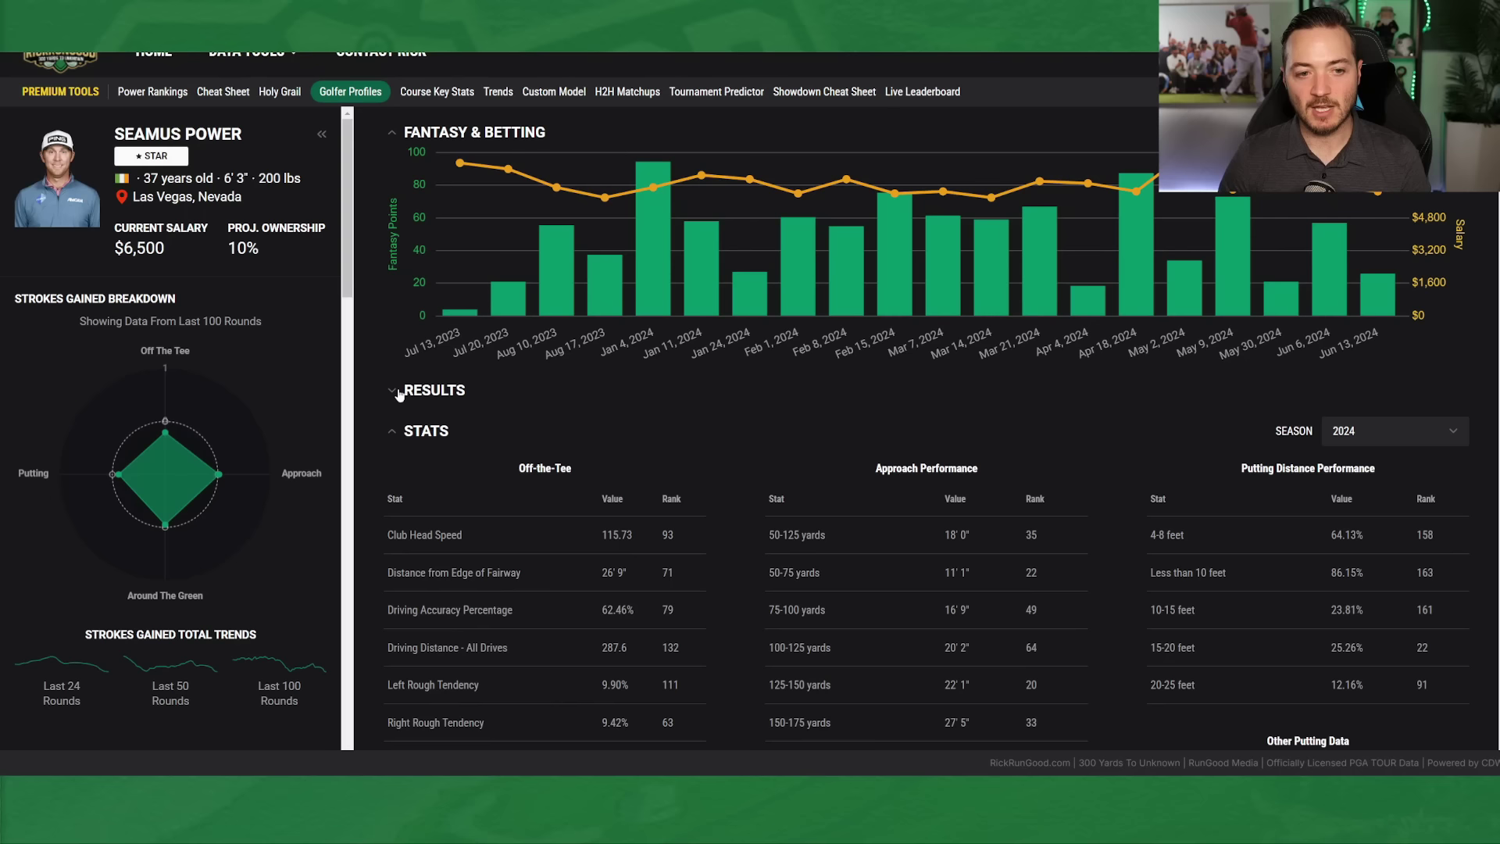
pyautogui.click(395, 392)
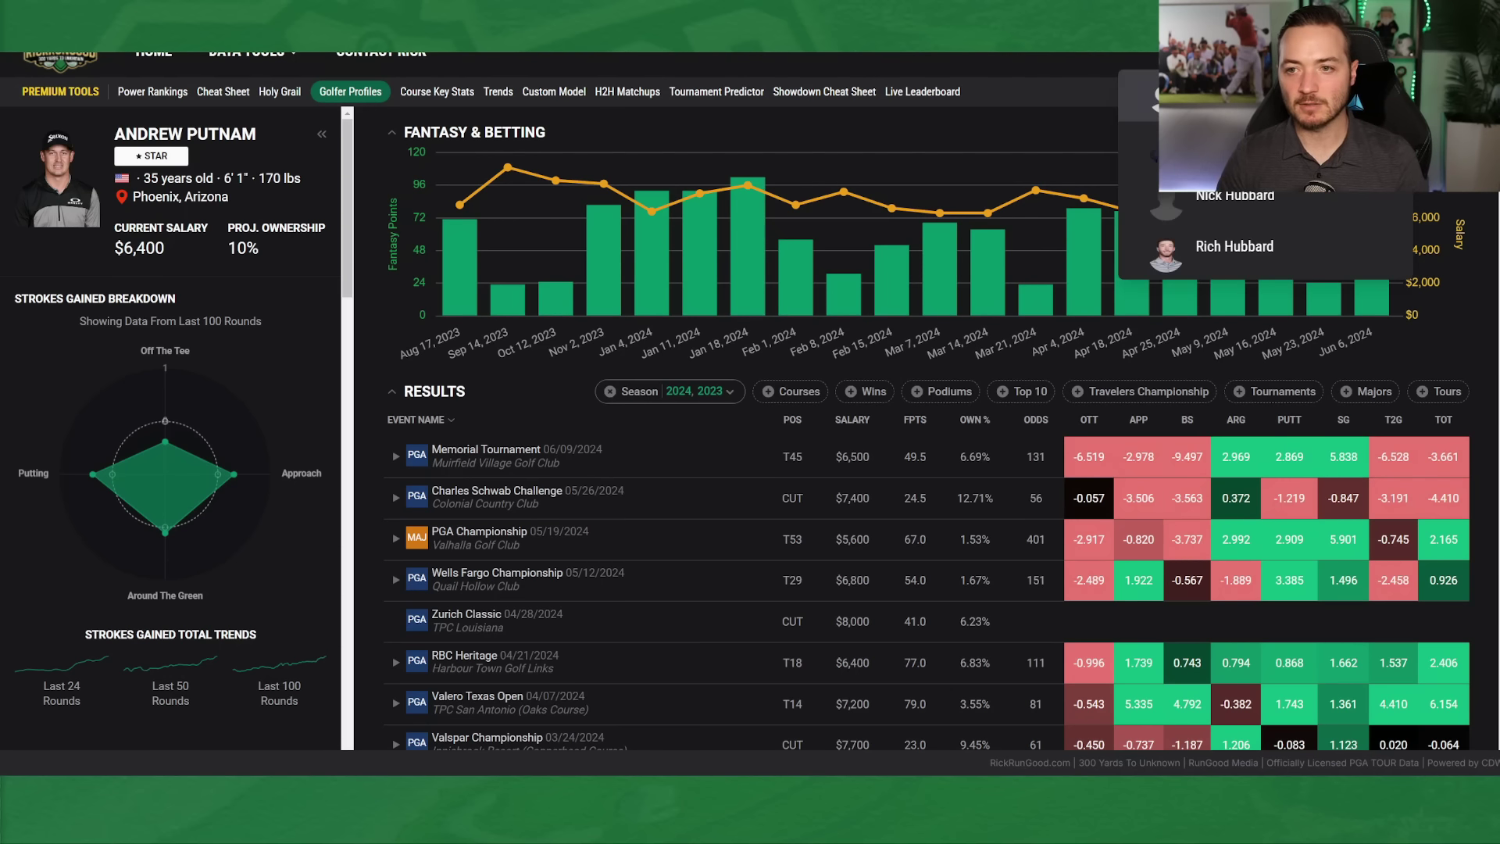
# - Review Andrew Putnam's recent tournament results in the golfer profile and the full list of low-salary golfers in the Cheat Sheet
pyautogui.moveTo(485, 312)
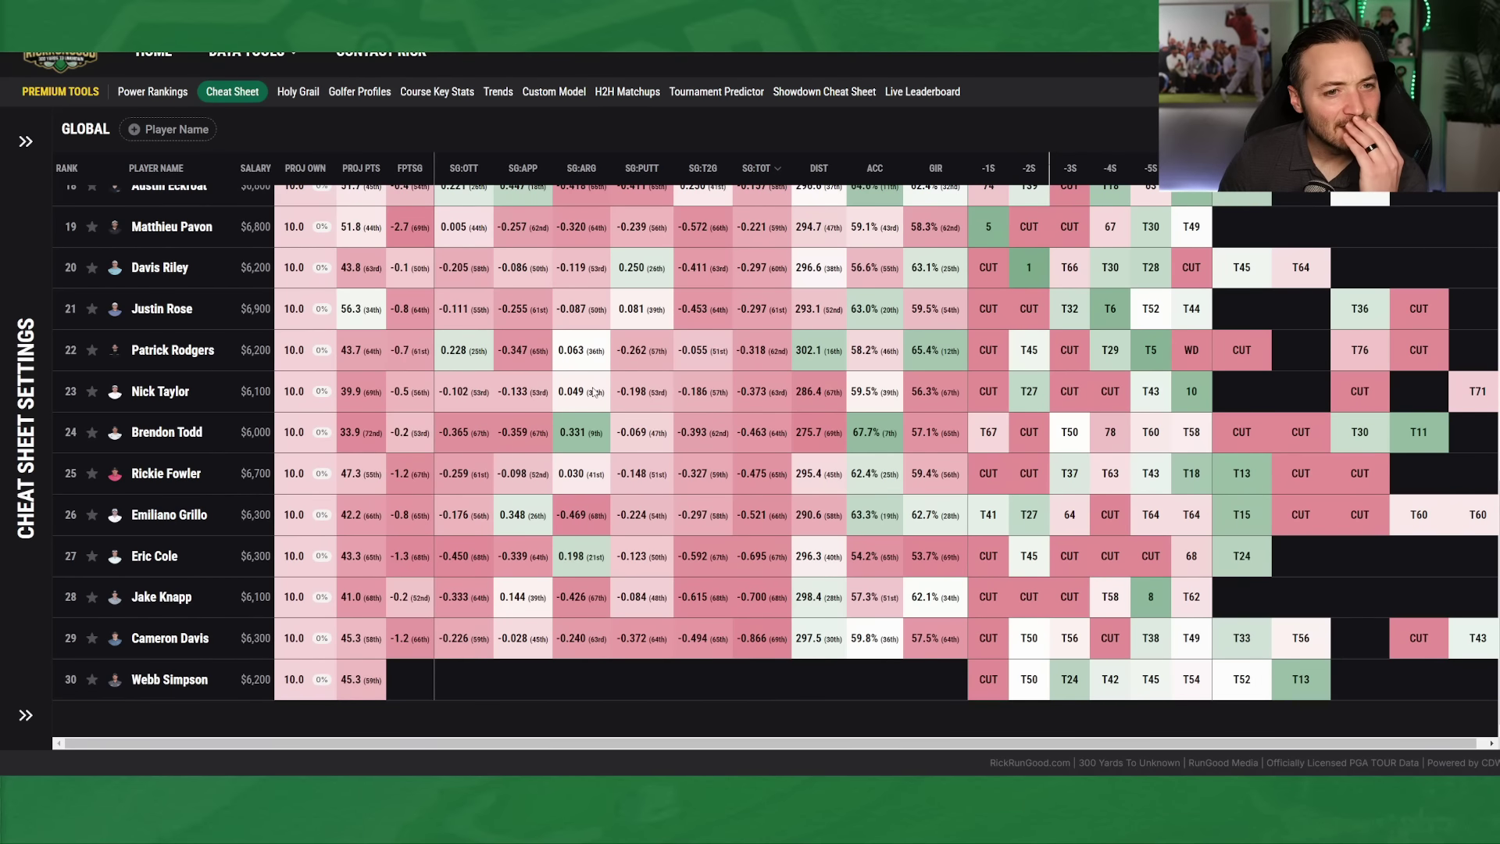
pyautogui.scroll(10, 594, 392)
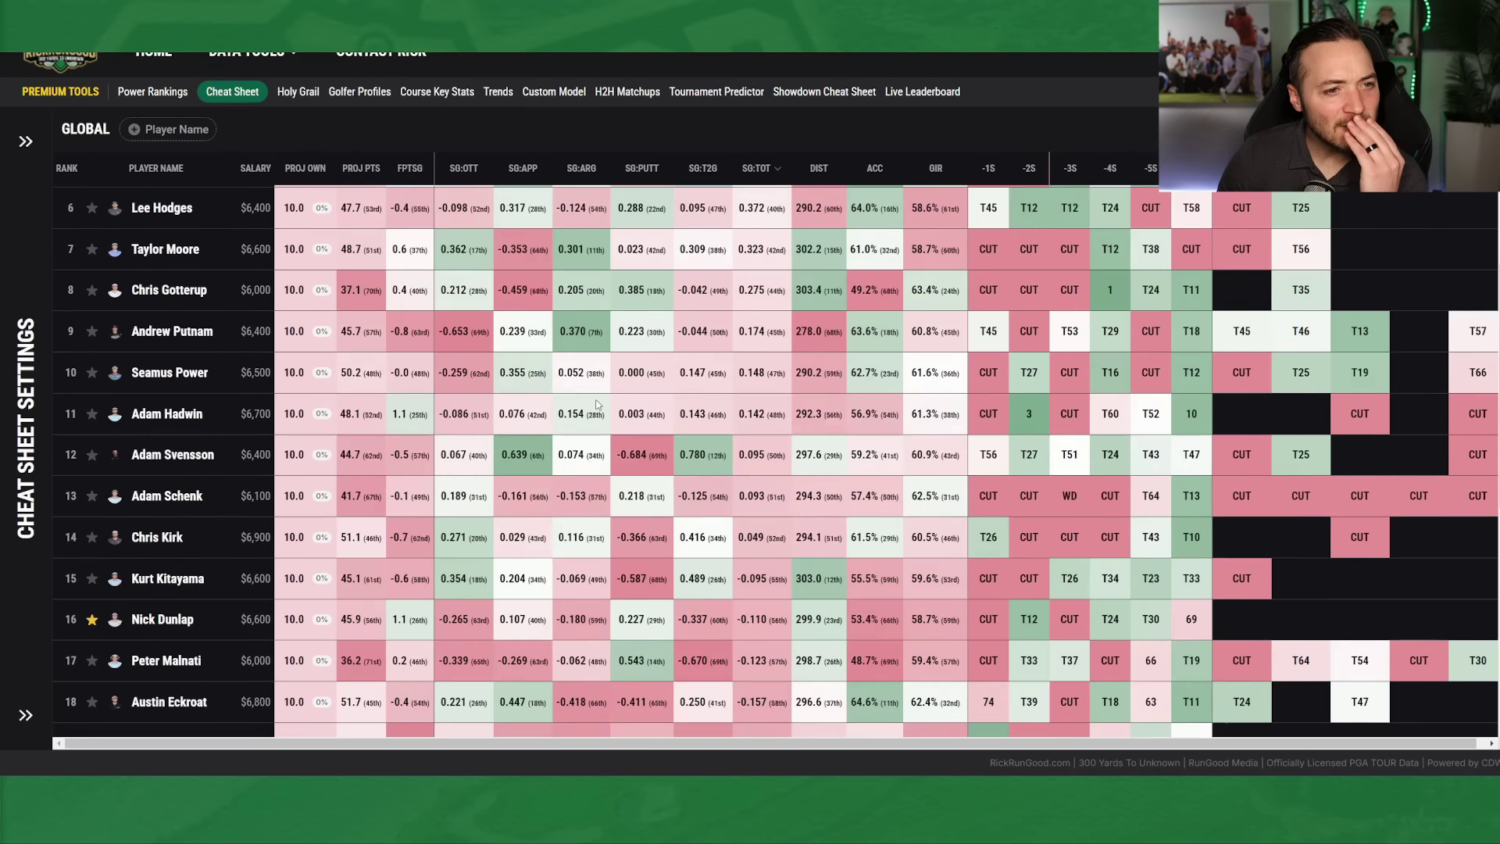
pyautogui.scroll(-2, 371, 433)
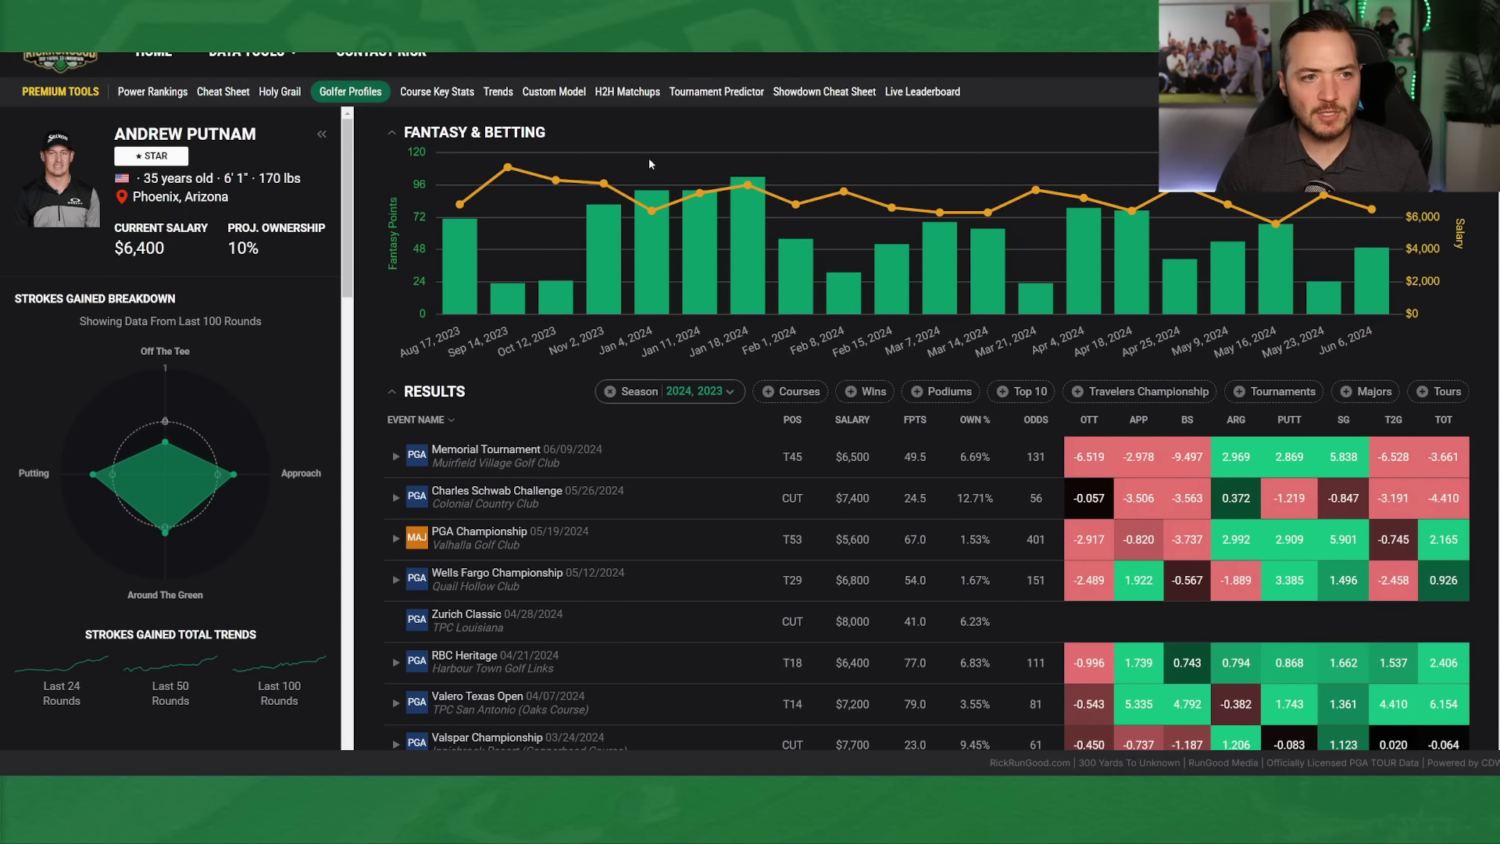
pyautogui.scroll(-3, 1194, 314)
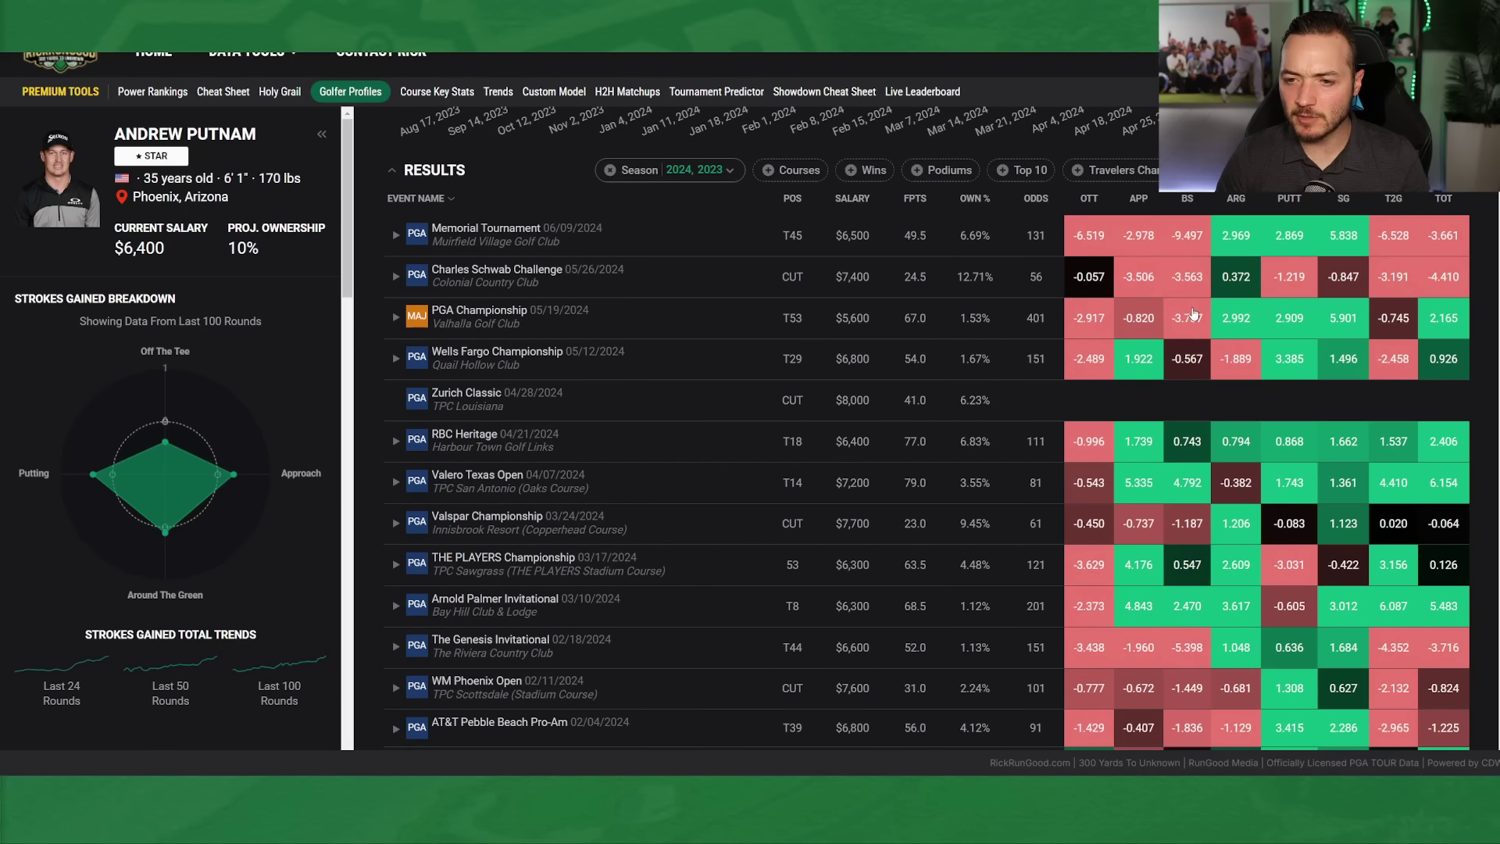
pyautogui.scroll(2, 1294, 391)
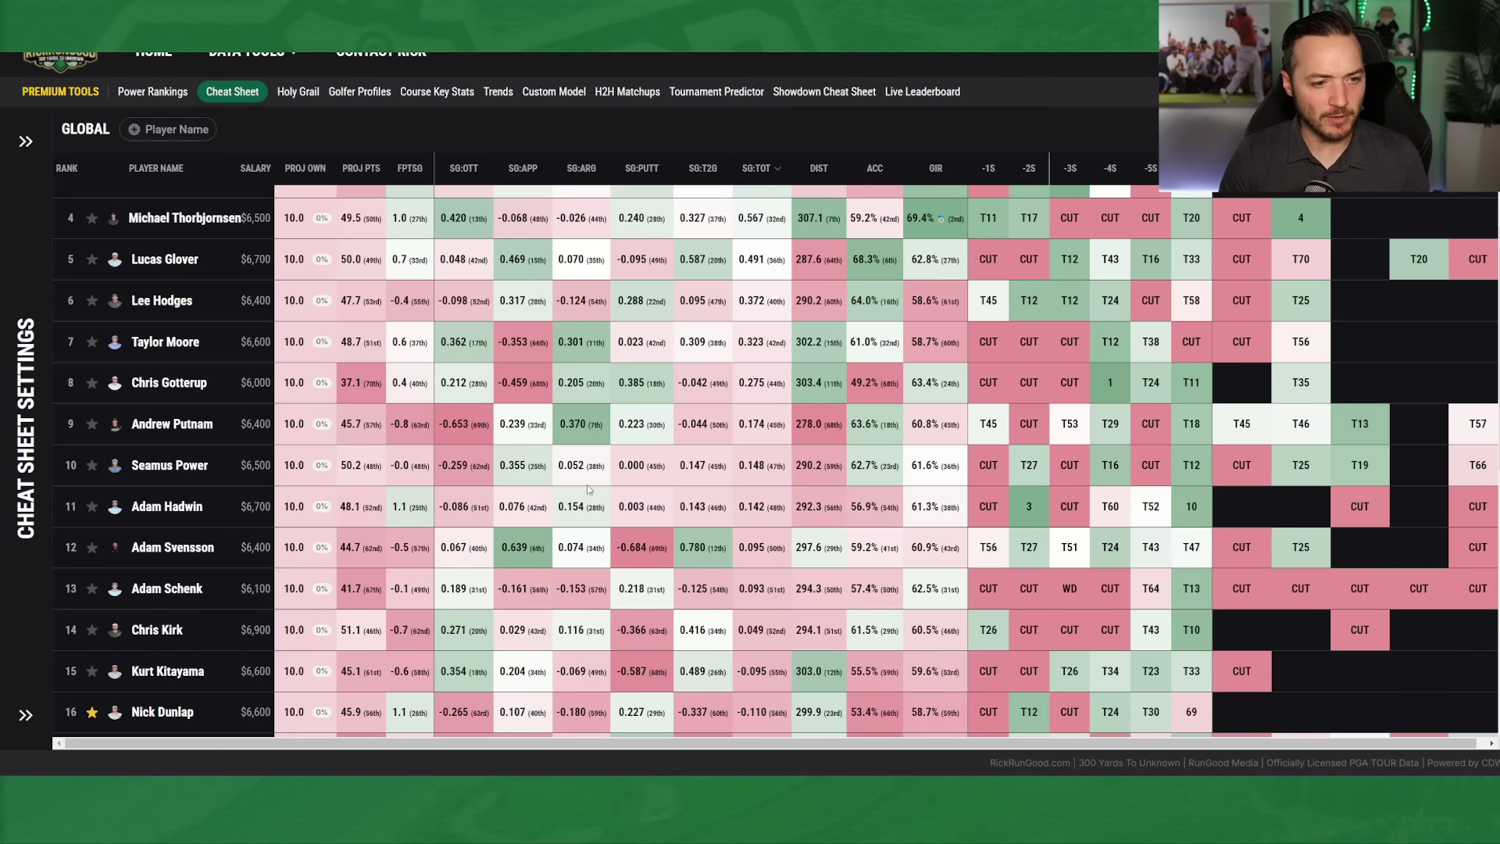
pyautogui.scroll(-5, 713, 504)
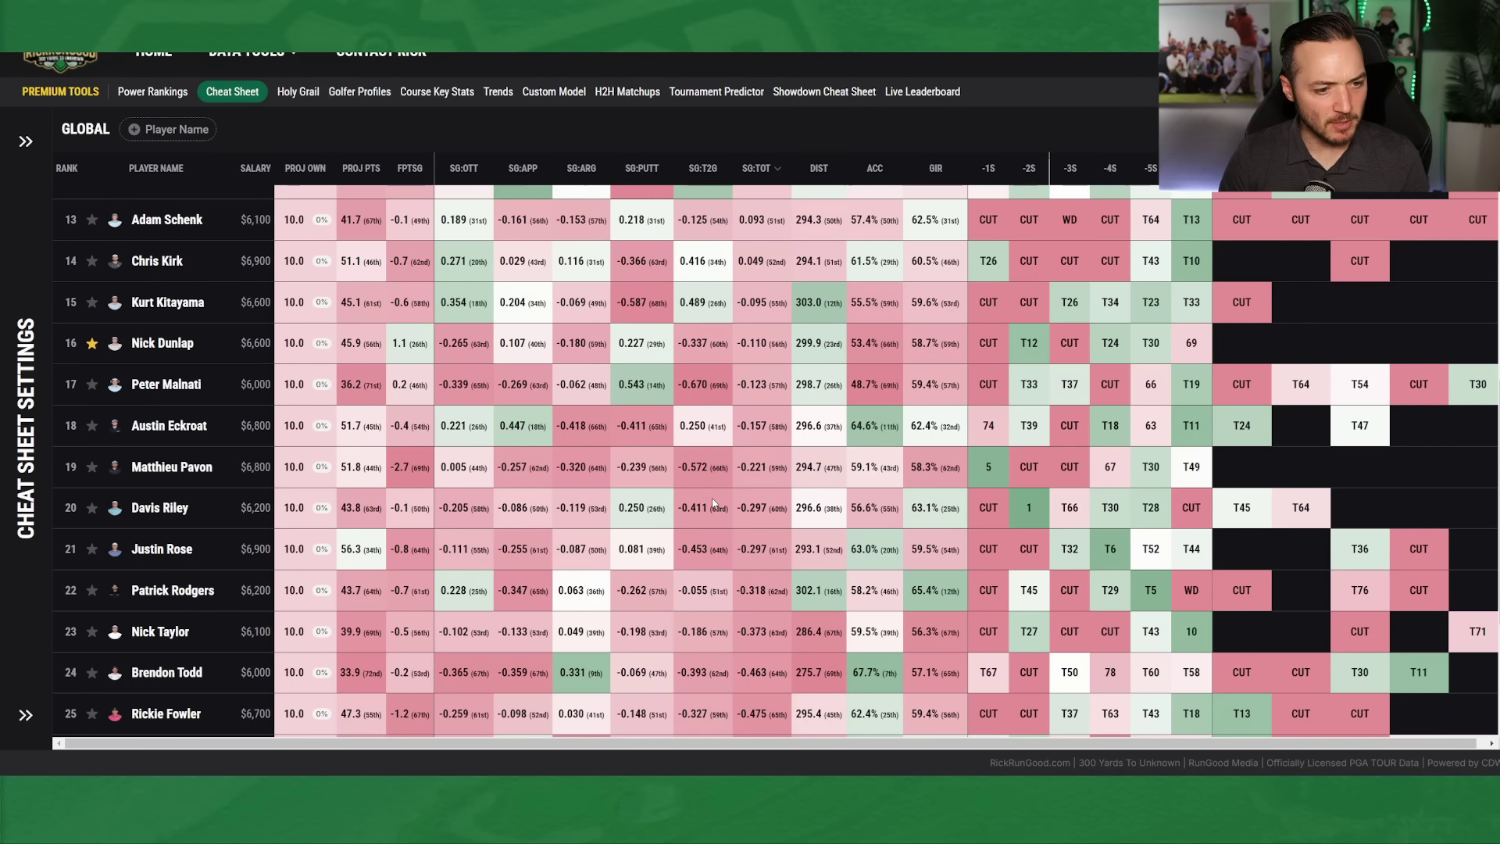
pyautogui.scroll(-3, 713, 503)
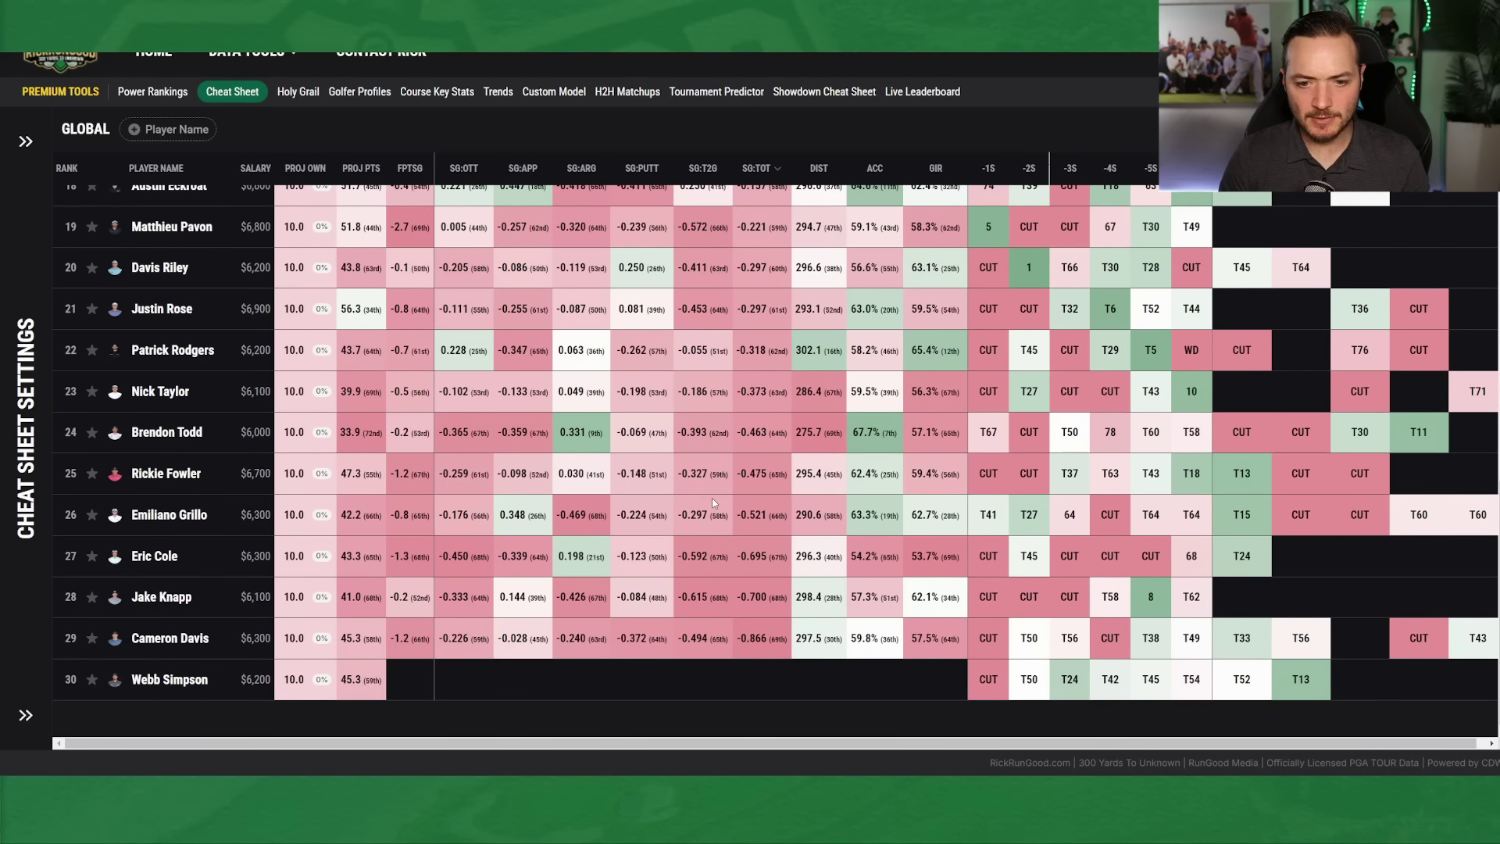
pyautogui.scroll(10, 713, 504)
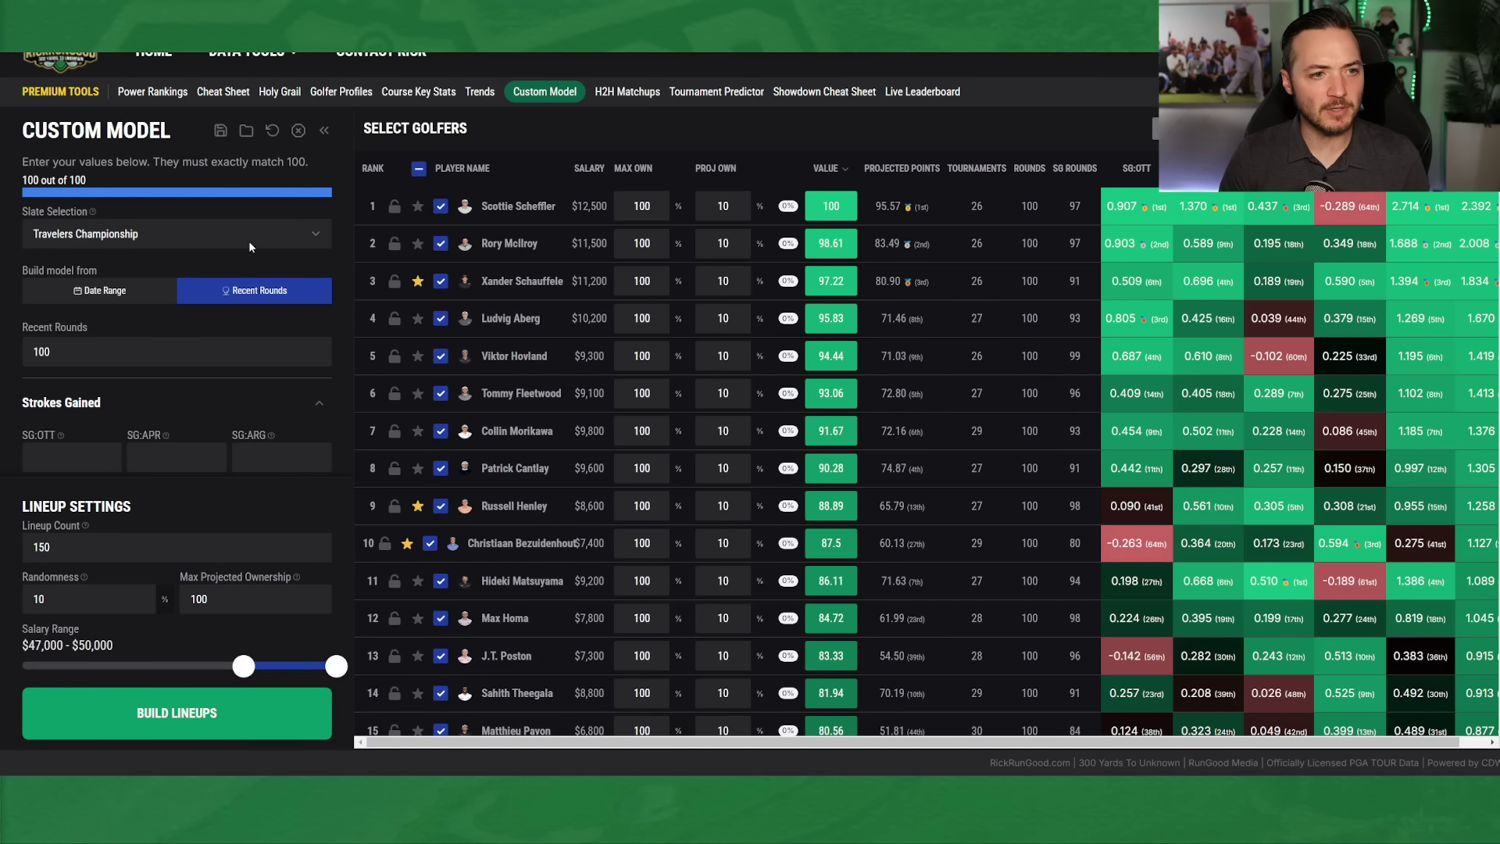
# - Base the custom model on the 36 most recent rounds and clear its SG:TOT weight
pyautogui.doubleClick(210, 346)
pyautogui.write('36')
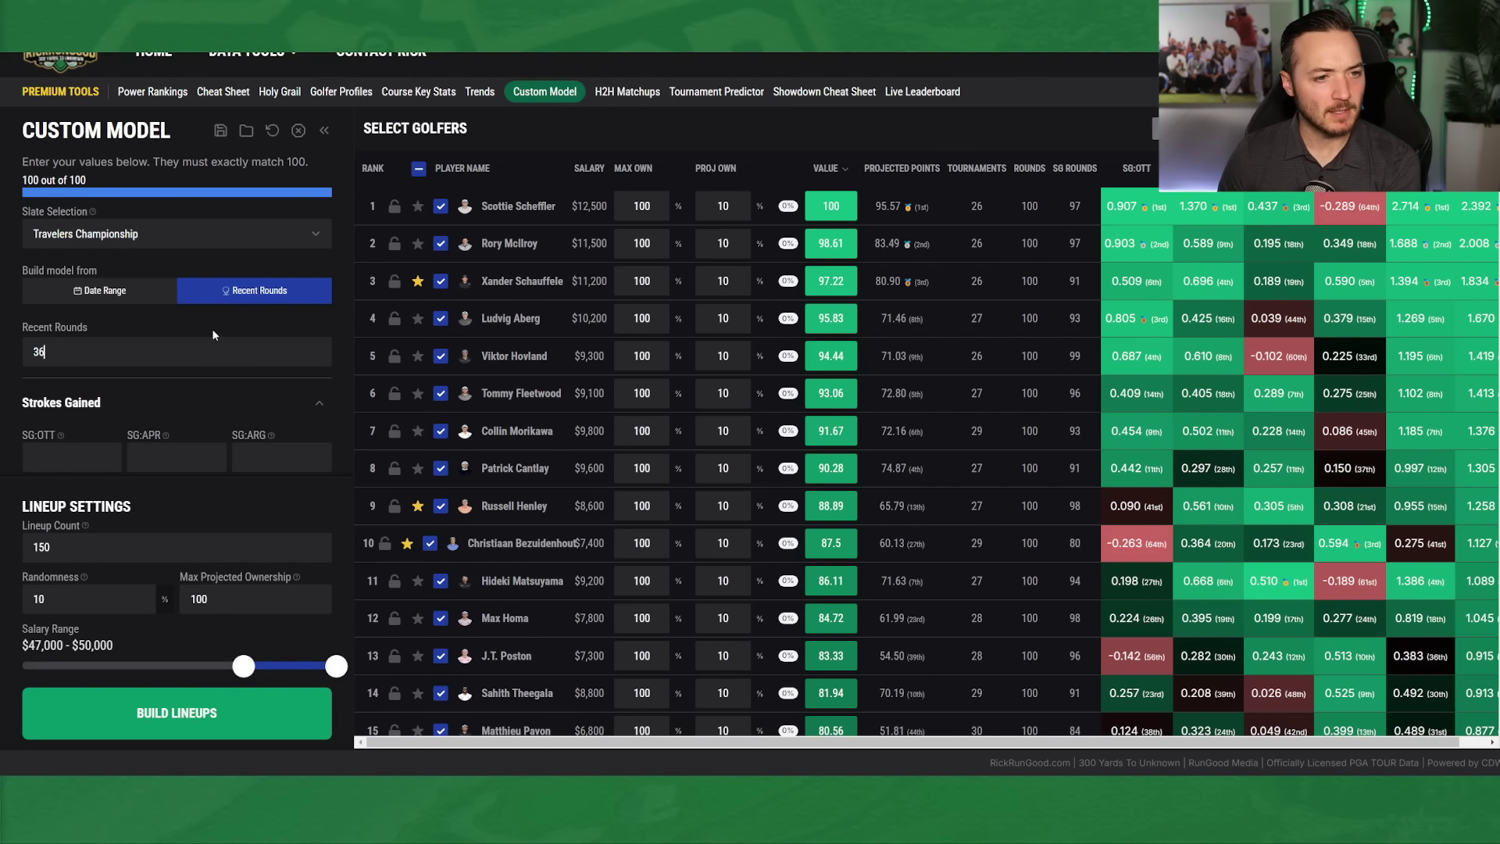
pyautogui.scroll(-2, 219, 312)
pyautogui.click(273, 365)
pyautogui.press('BackSpace')
pyautogui.press('BackSpace')
pyautogui.press('BackSpace')
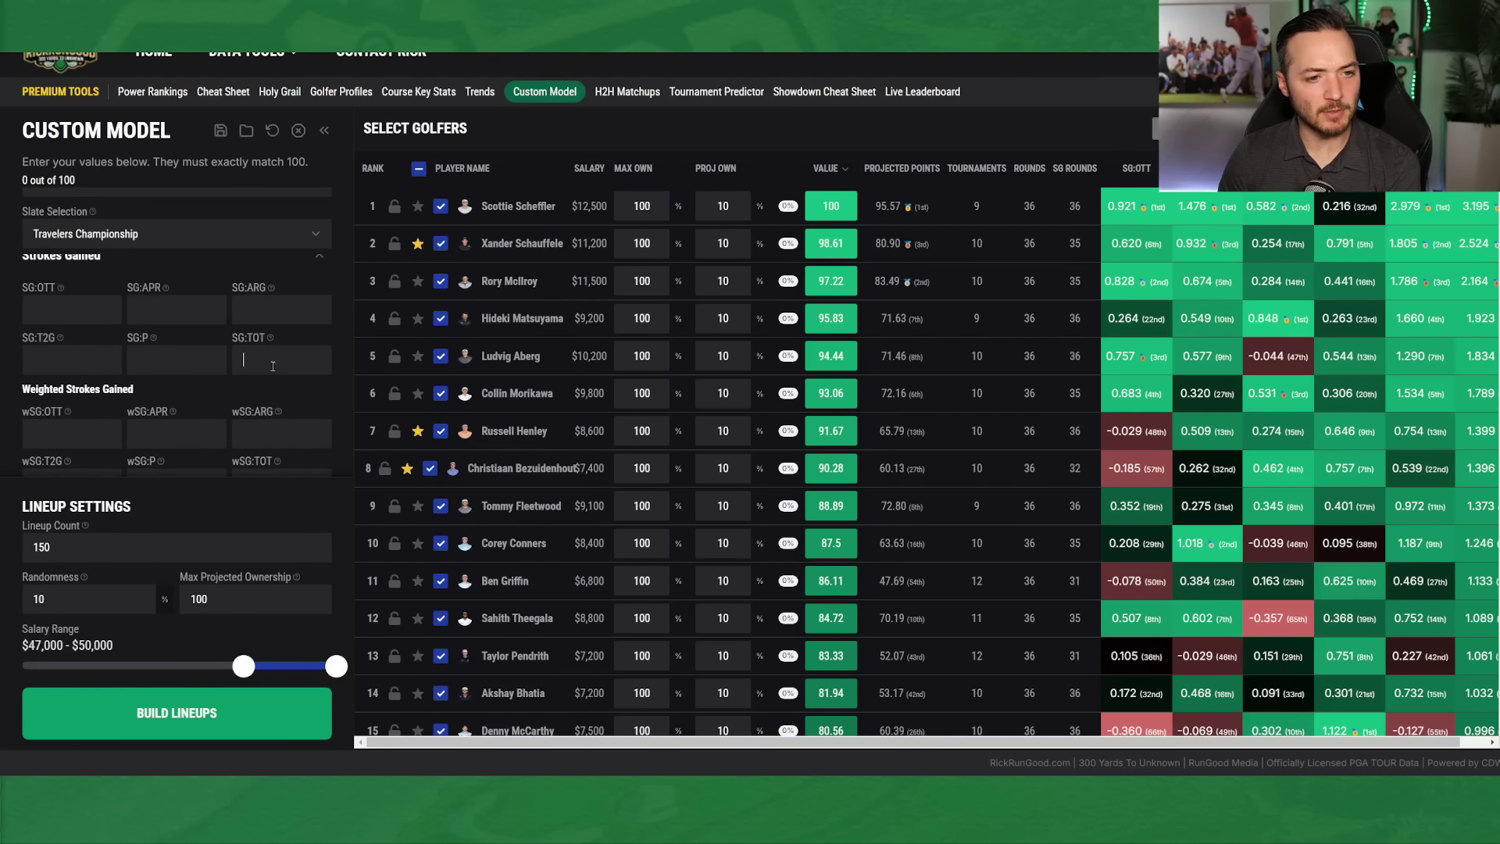
# - Give SG:TPC River Highlands a weight of 12 in the model's course history metrics
pyautogui.scroll(-4, 273, 365)
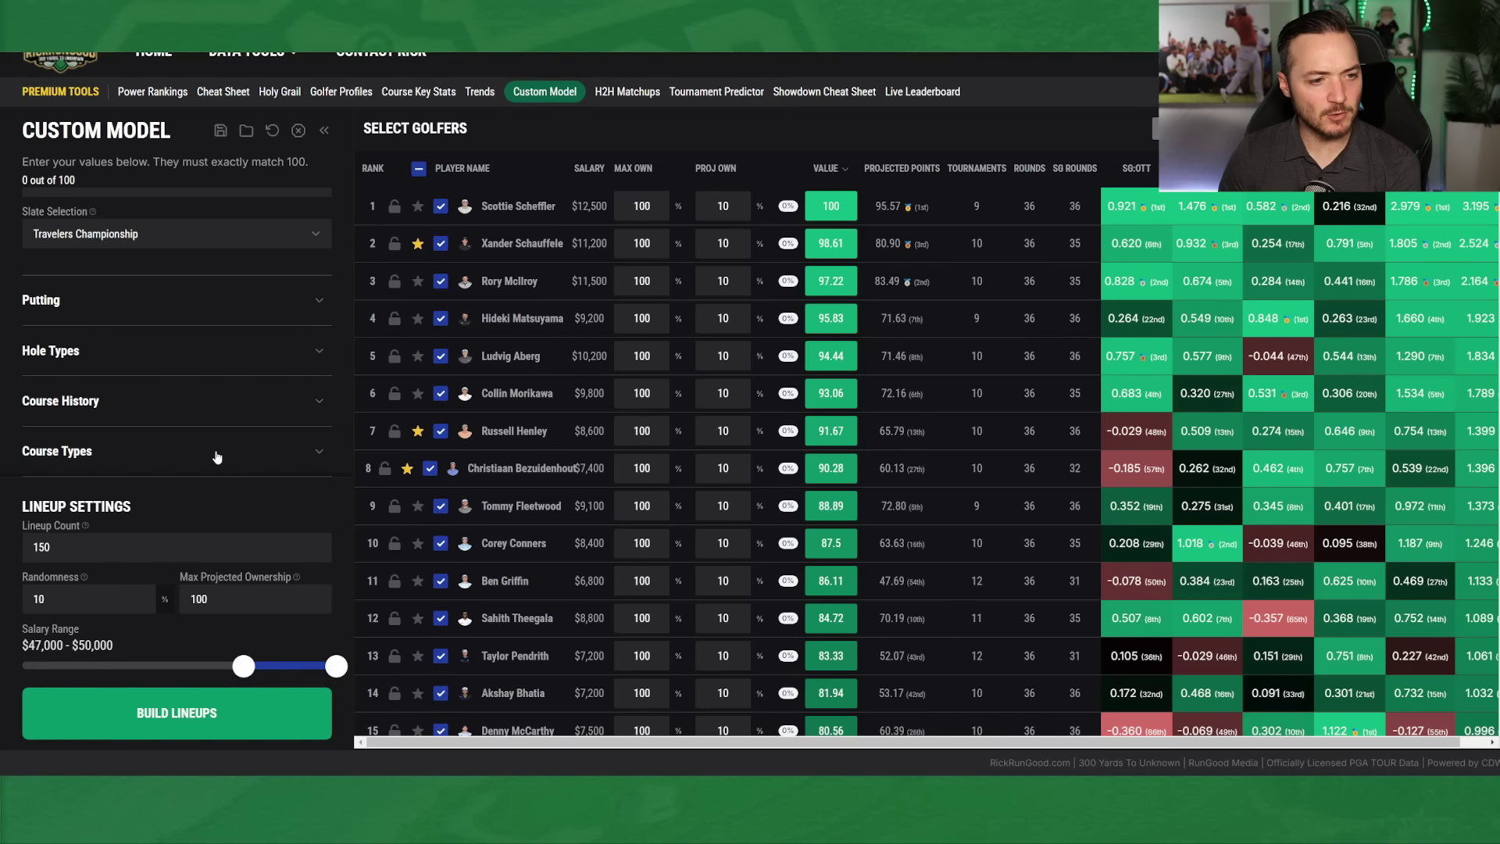
pyautogui.click(216, 391)
pyautogui.scroll(-10, 213, 386)
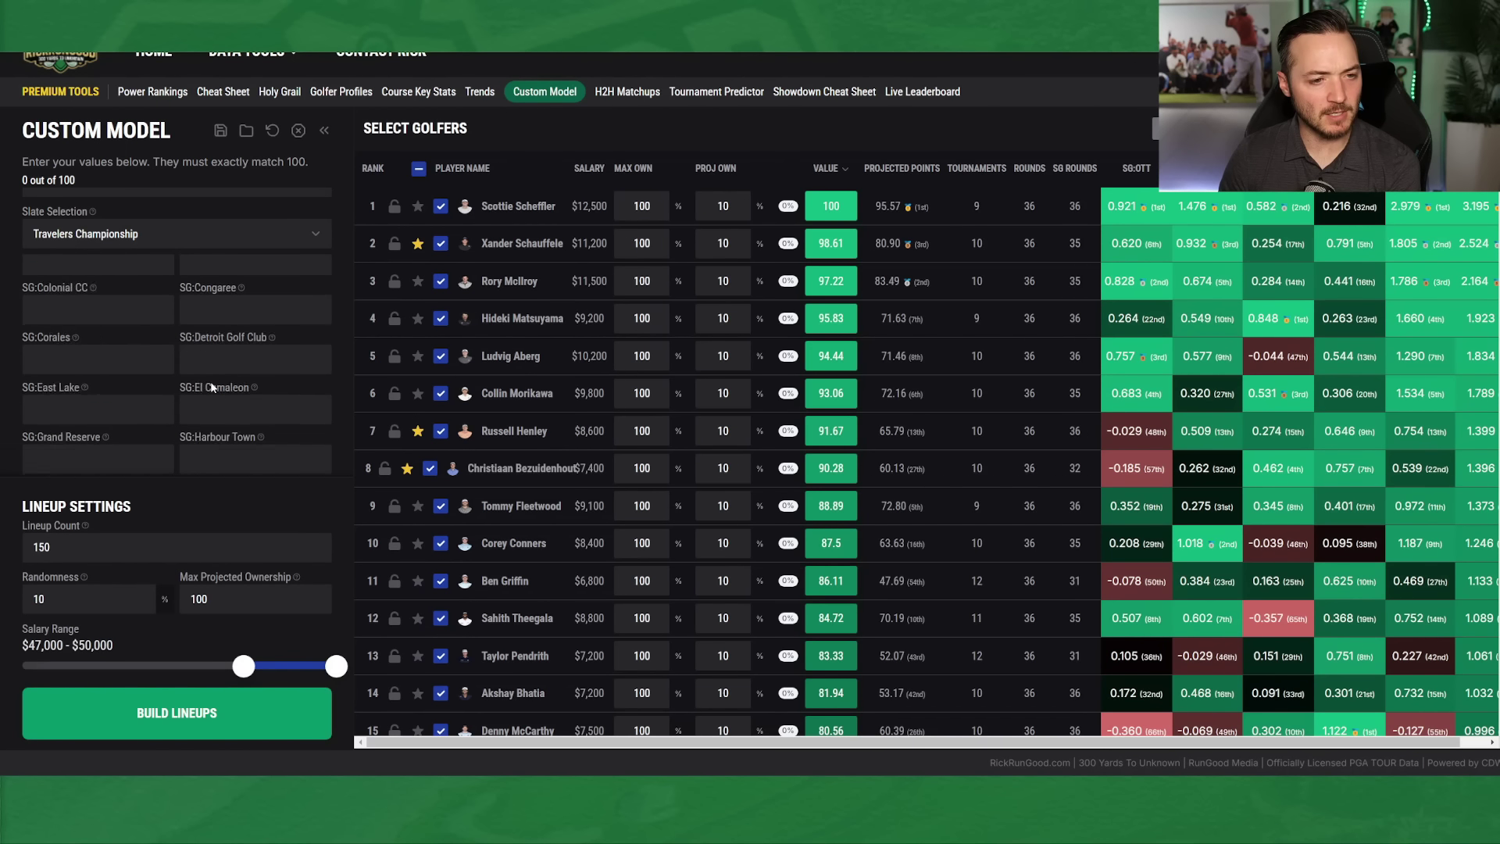
pyautogui.scroll(-3, 209, 382)
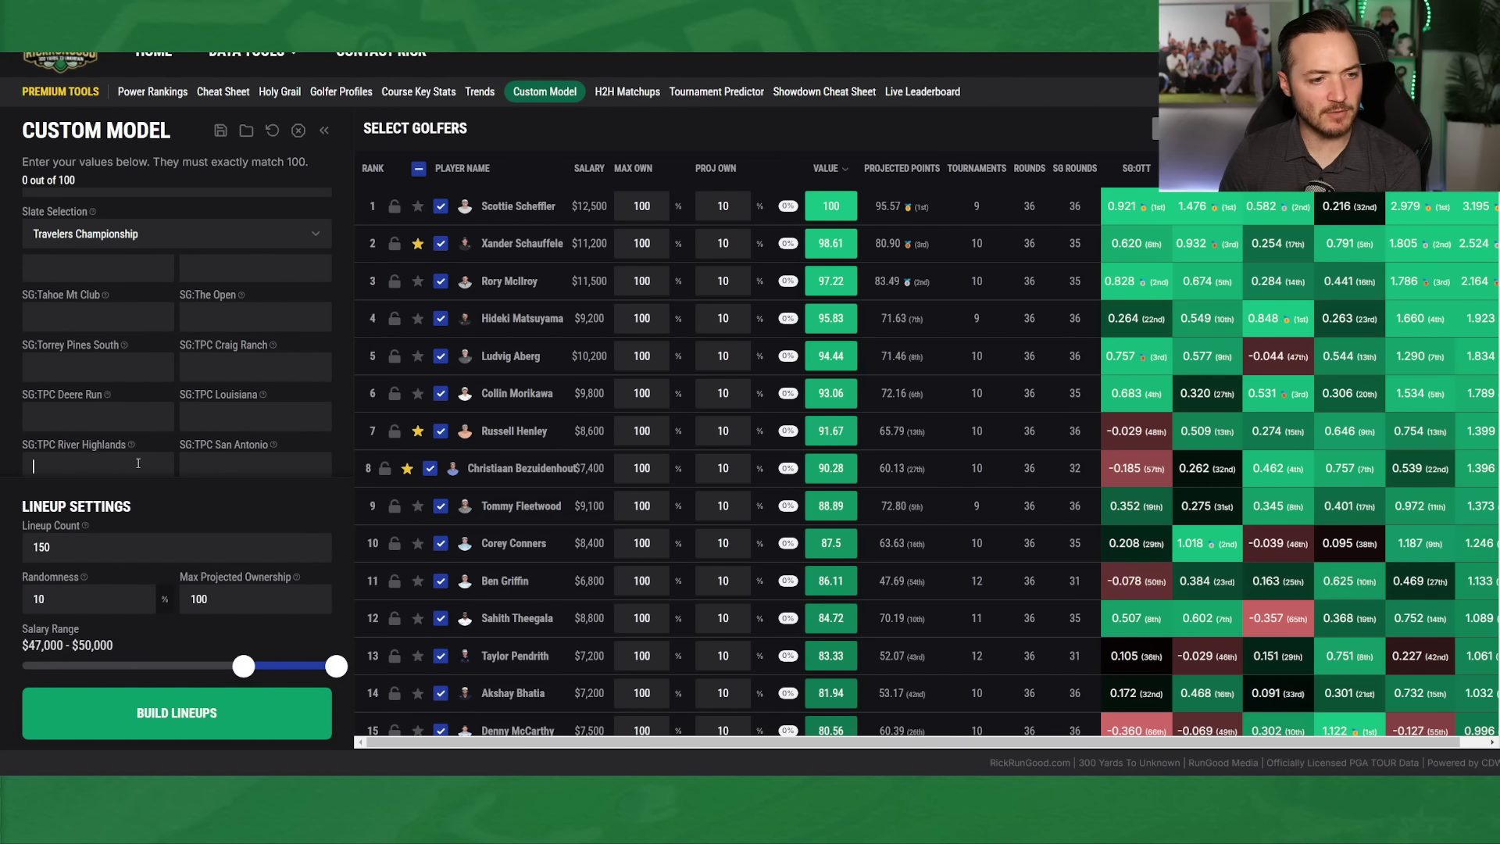
pyautogui.click(138, 463)
pyautogui.write('12')
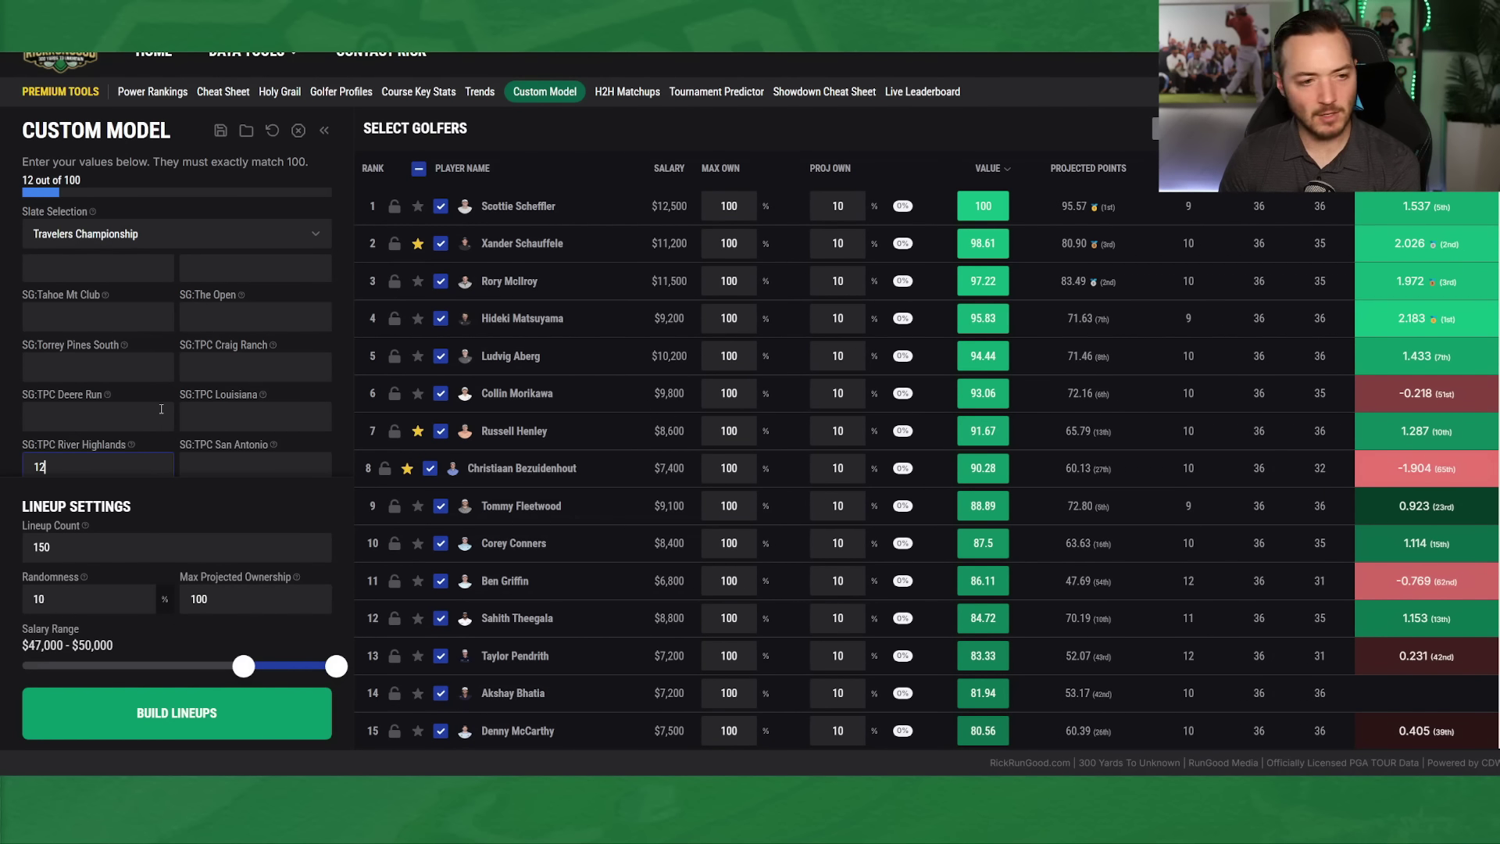
pyautogui.scroll(15, 166, 413)
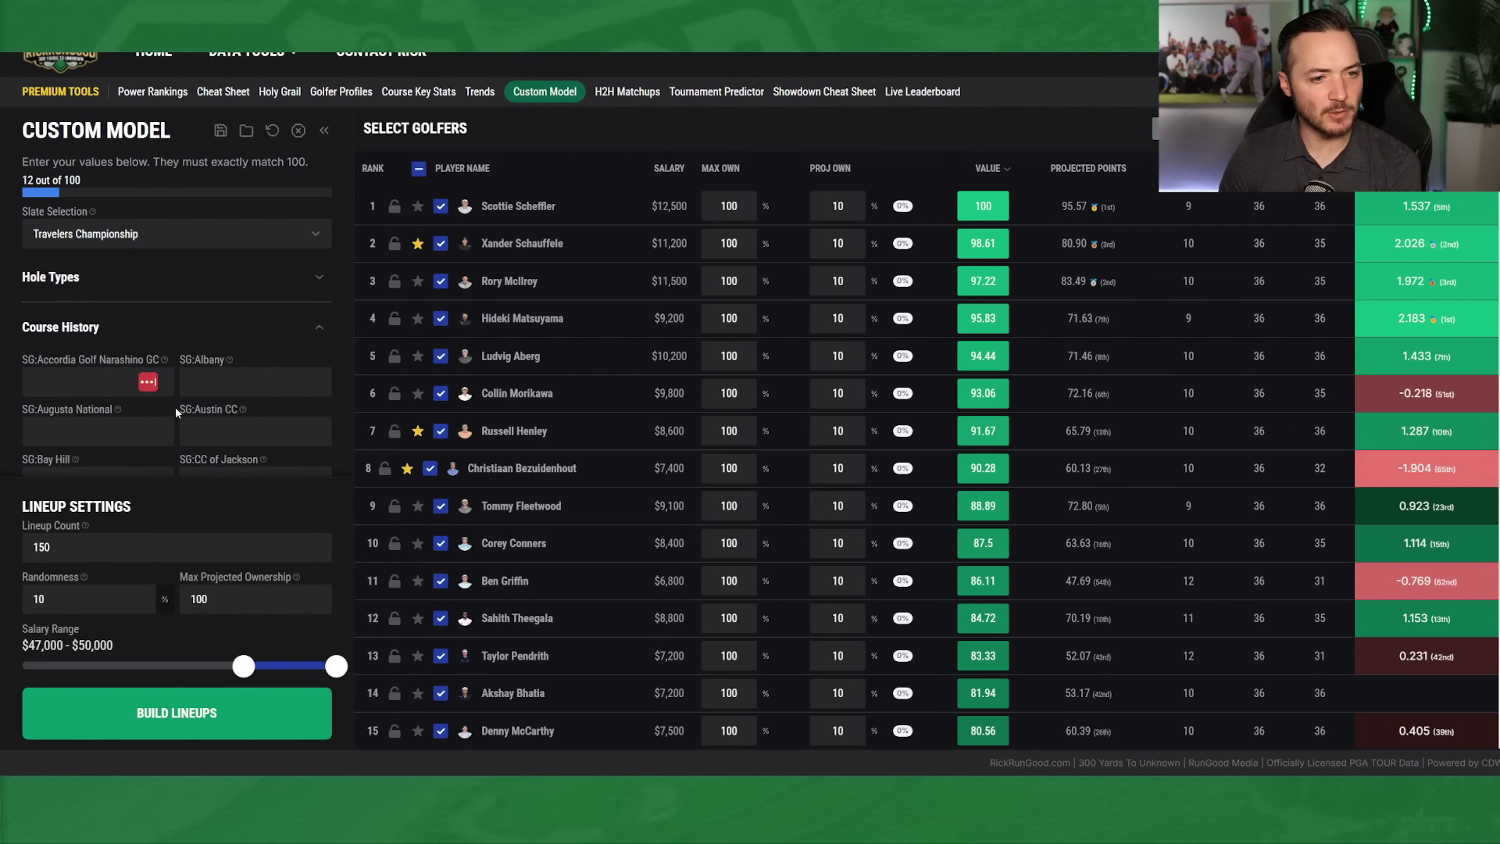
pyautogui.click(177, 400)
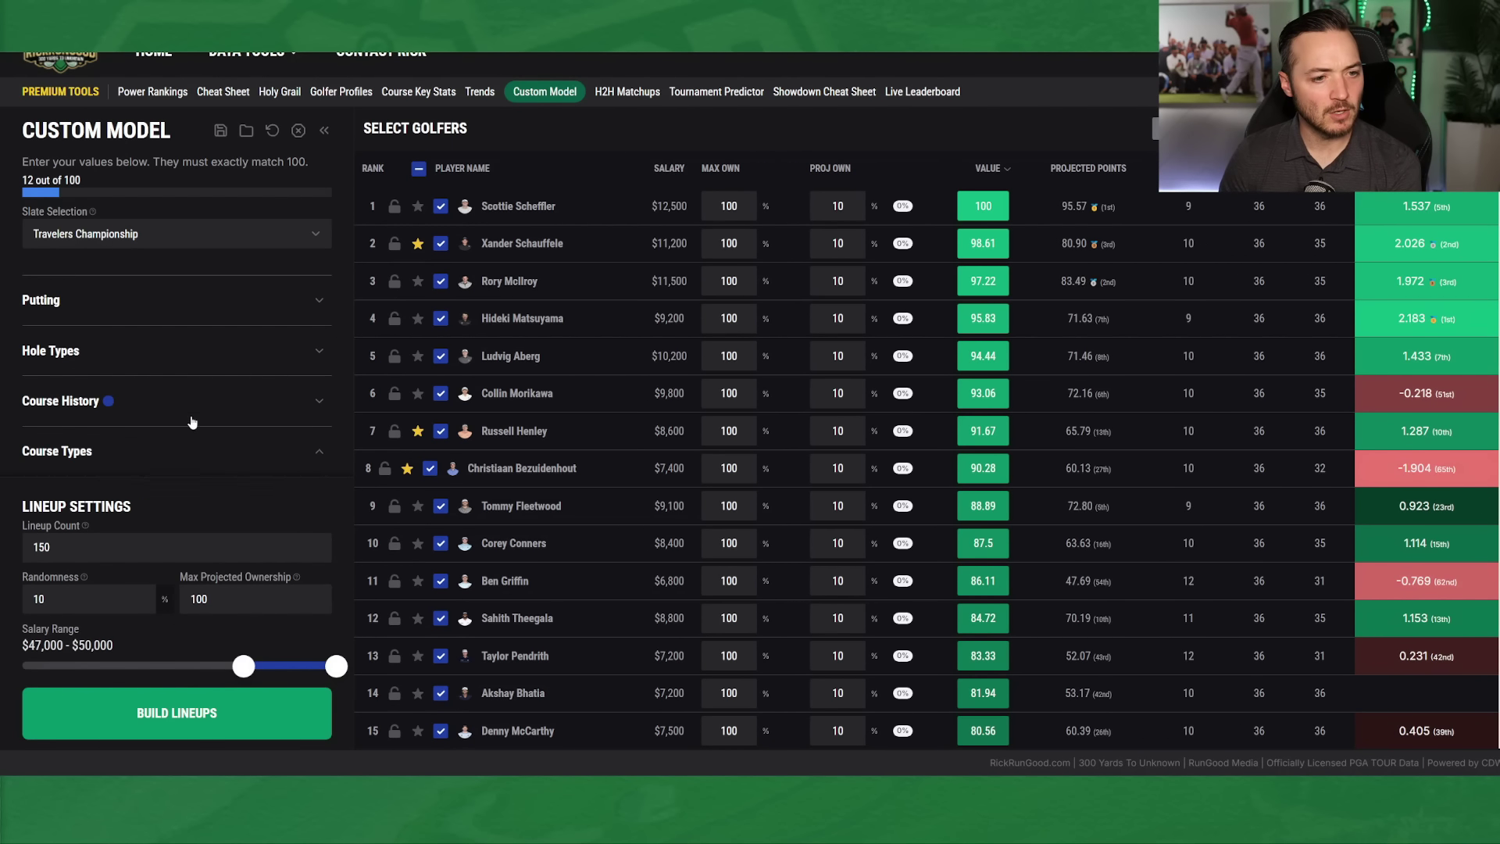
# - Give SG:Short Courses a weight of 12 in the model's course type metrics
pyautogui.click(181, 447)
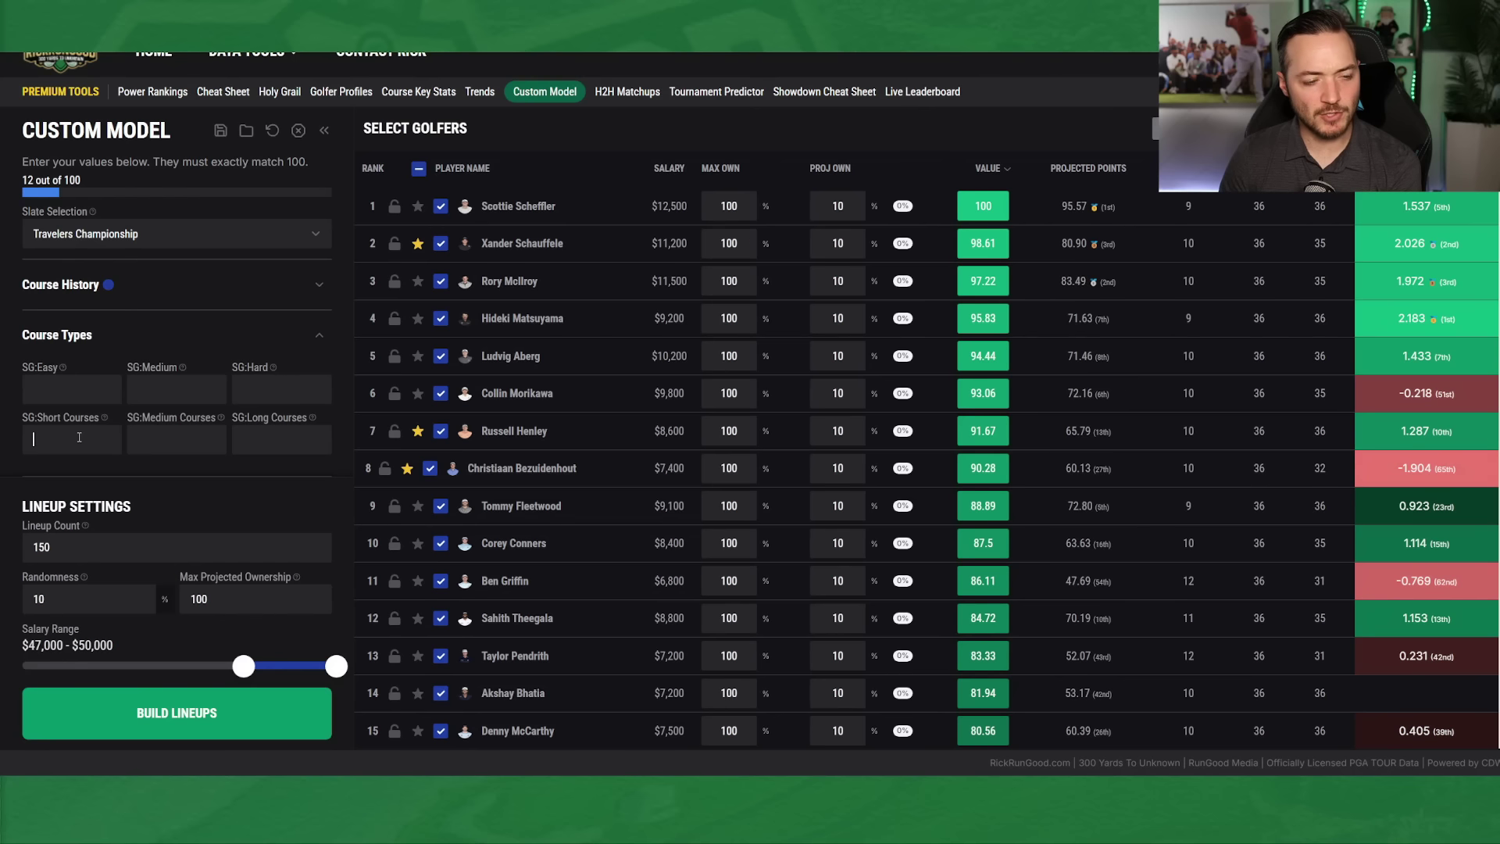
pyautogui.write('12')
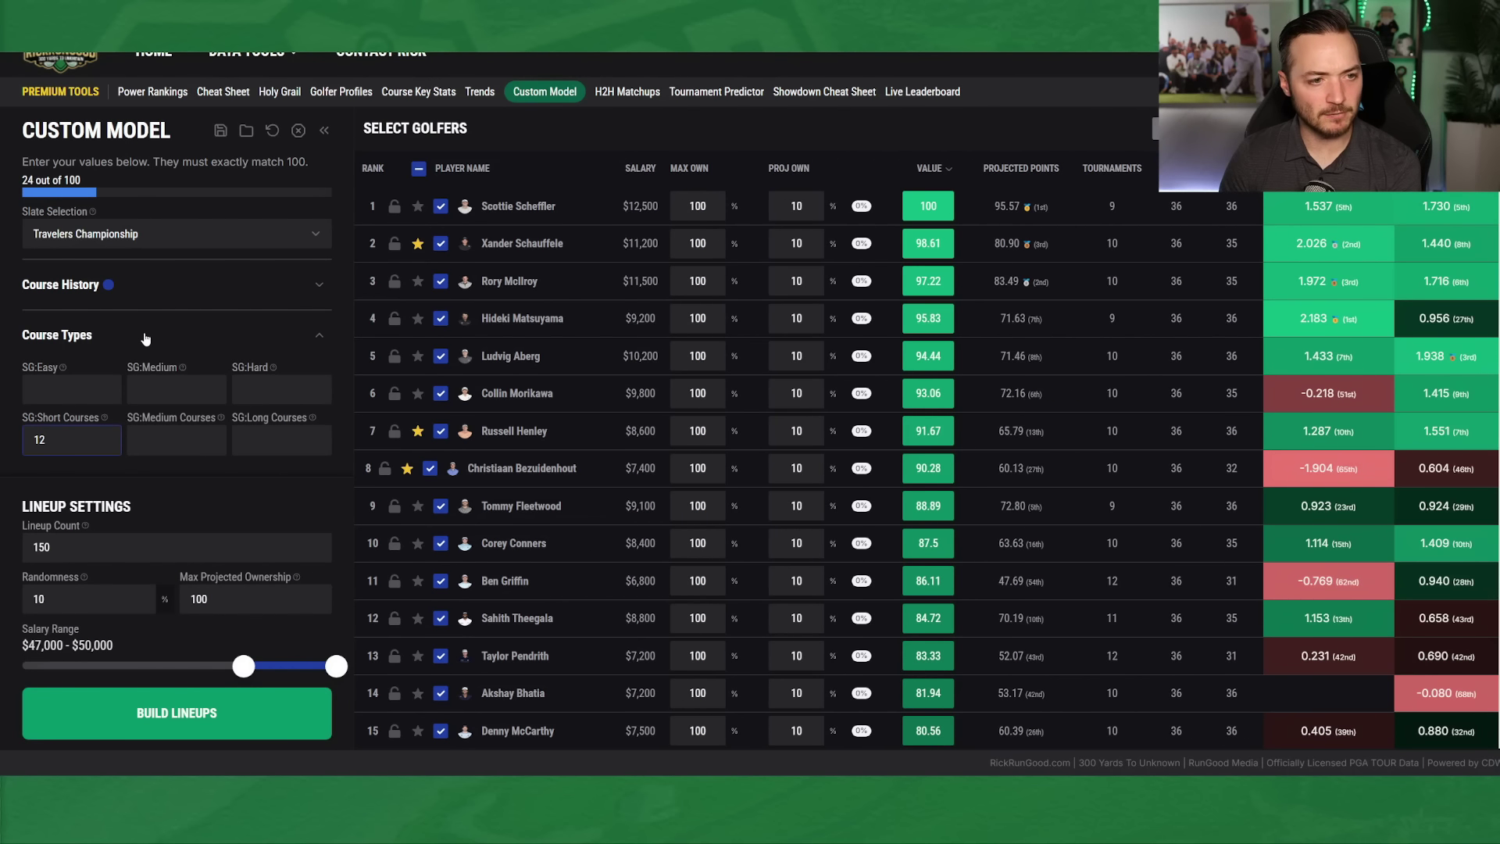
pyautogui.click(144, 338)
# - Weight Driving Accuracy % at 15 and Driving Distance at 5 in the model's driving metrics
pyautogui.scroll(-5, 148, 356)
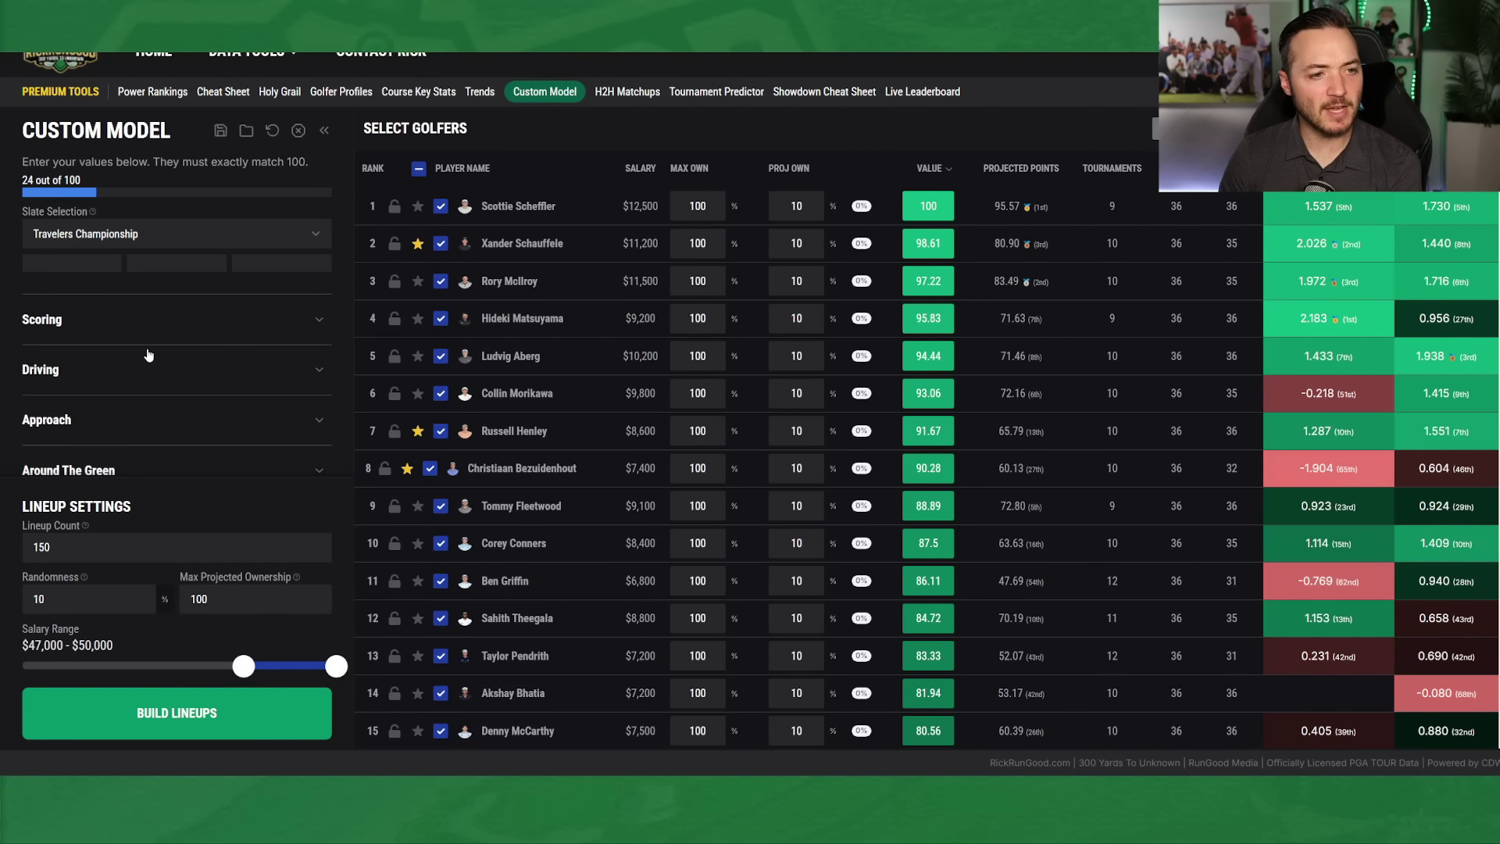
pyautogui.scroll(5, 147, 360)
pyautogui.click(149, 372)
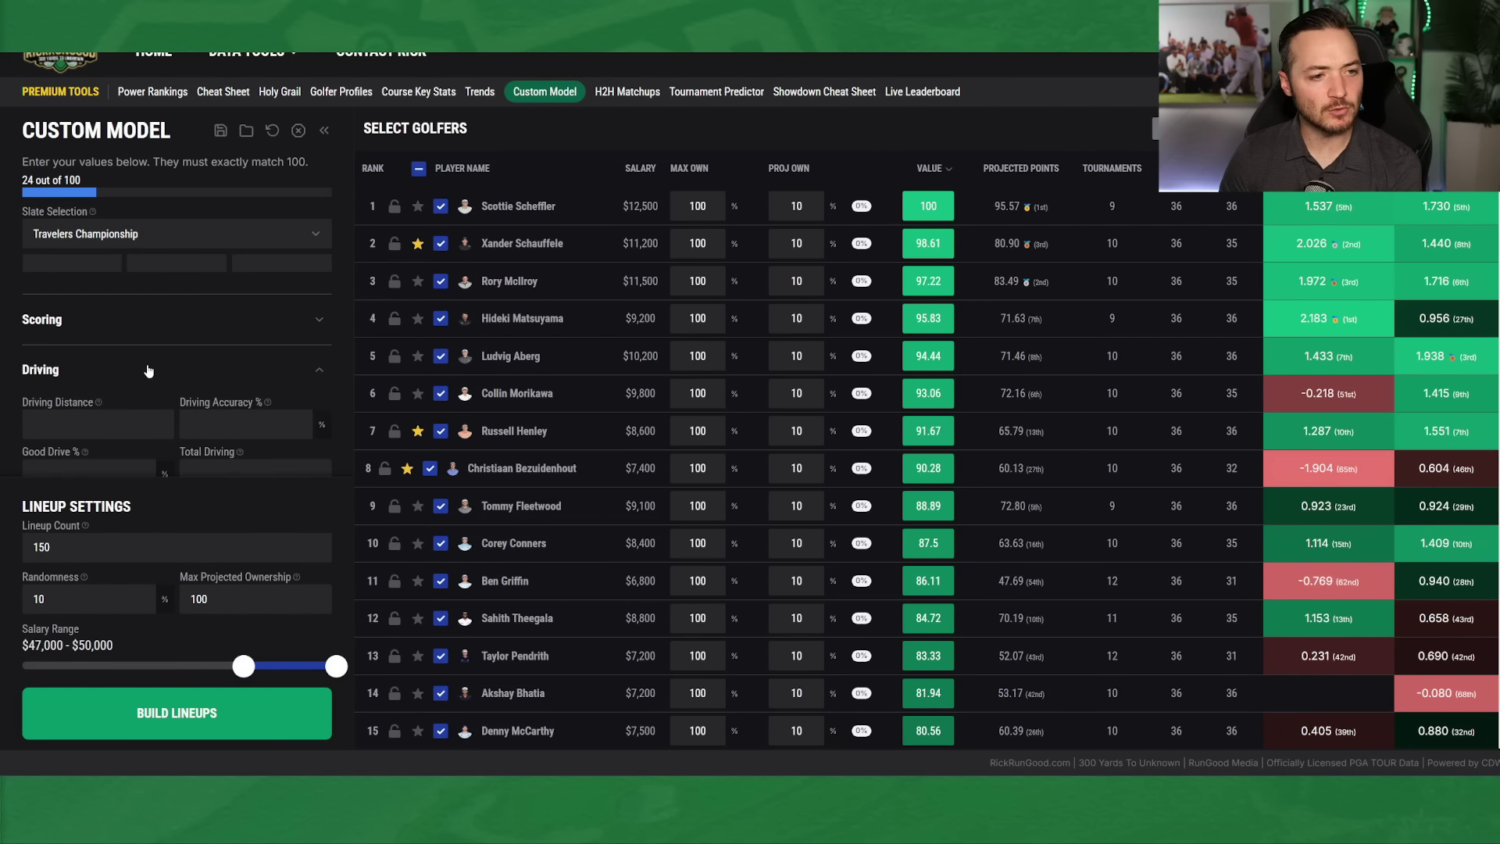
pyautogui.scroll(-1, 203, 364)
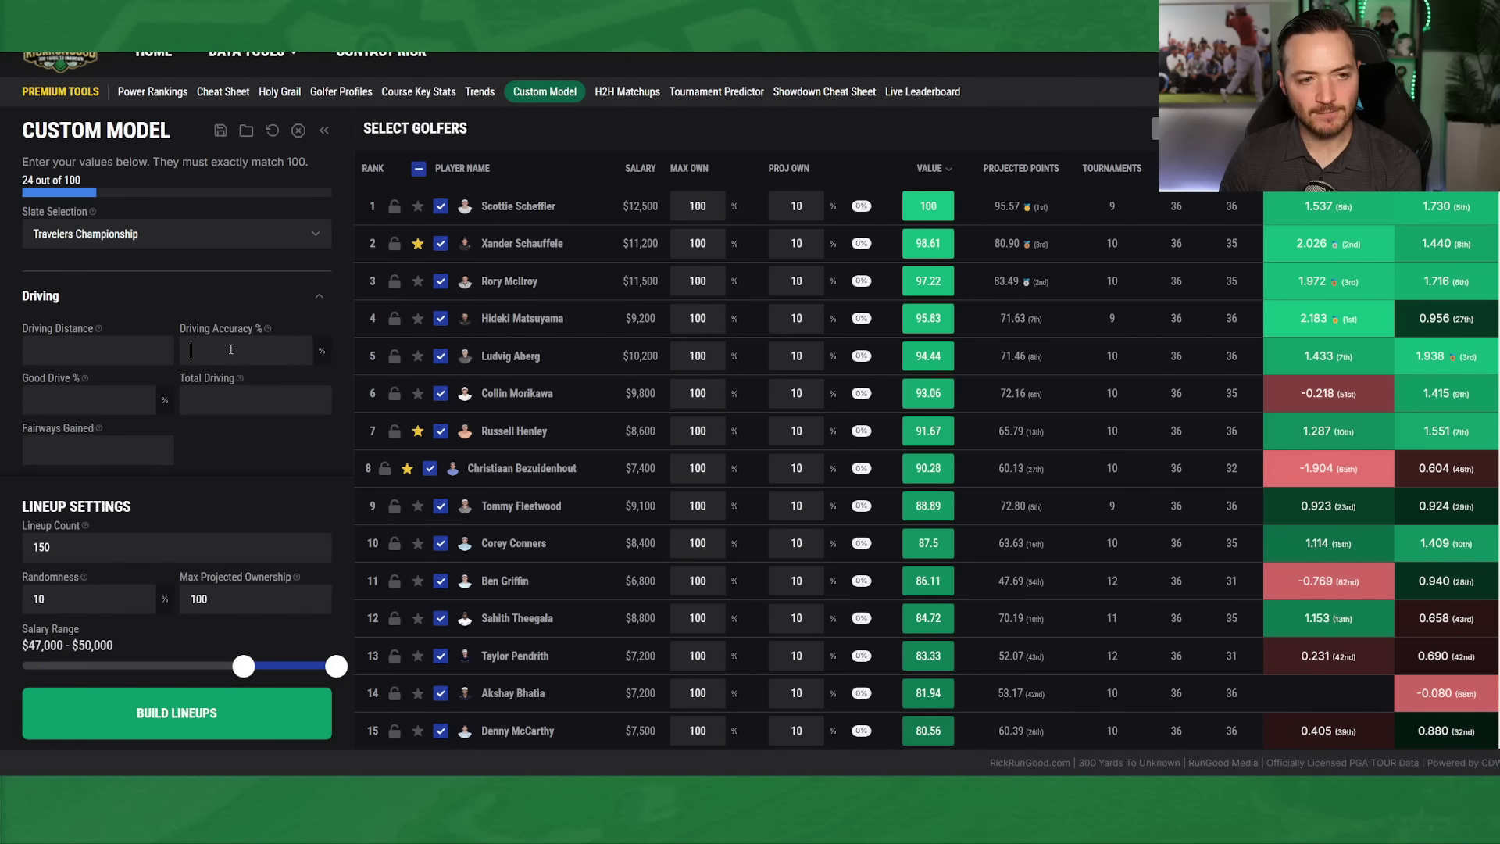
pyautogui.click(231, 349)
pyautogui.write('15')
pyautogui.click(102, 349)
pyautogui.write('2')
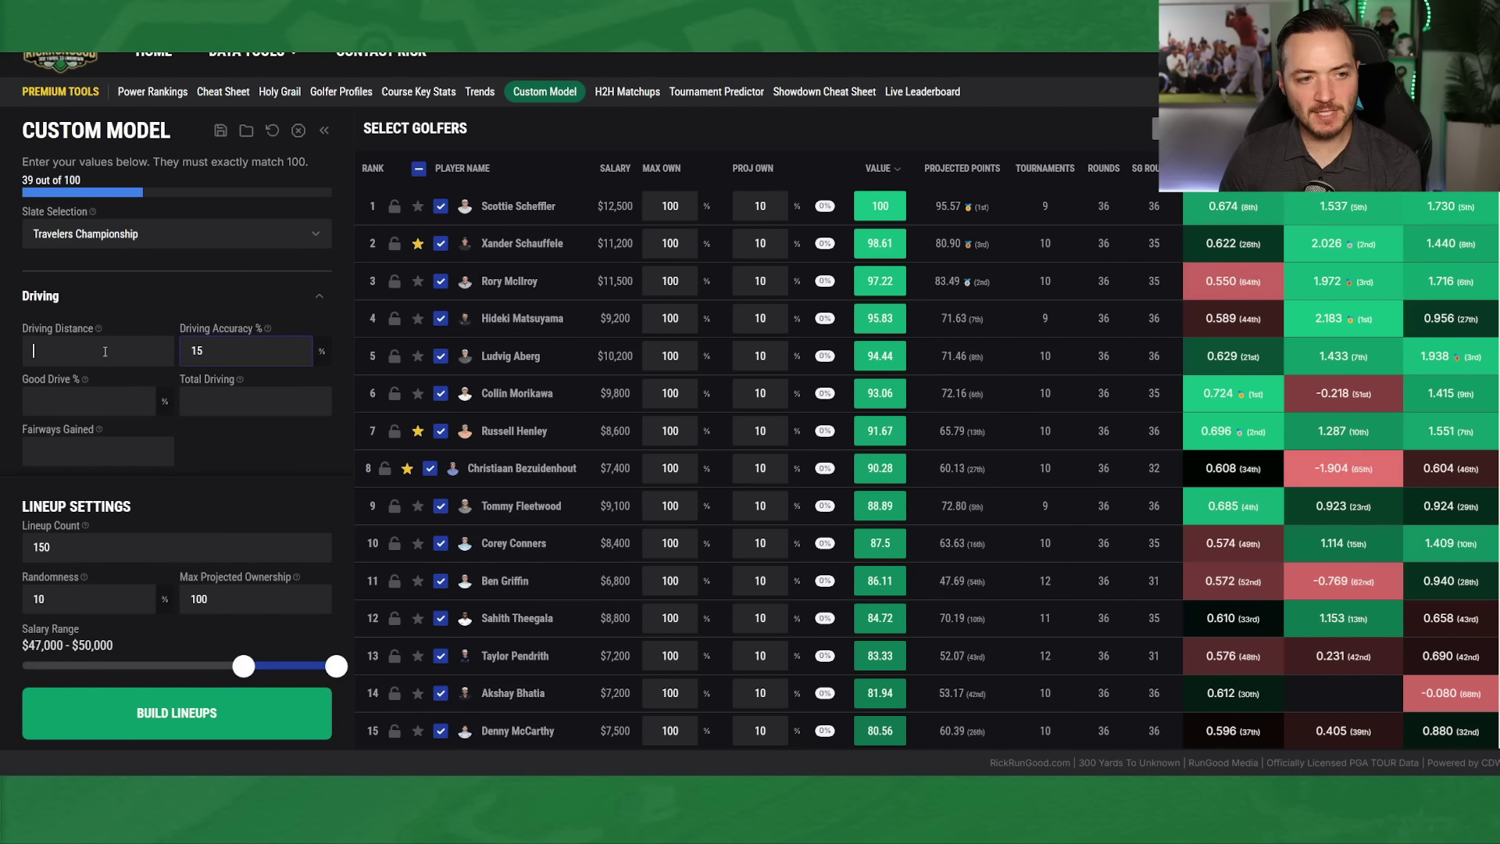
pyautogui.write('5')
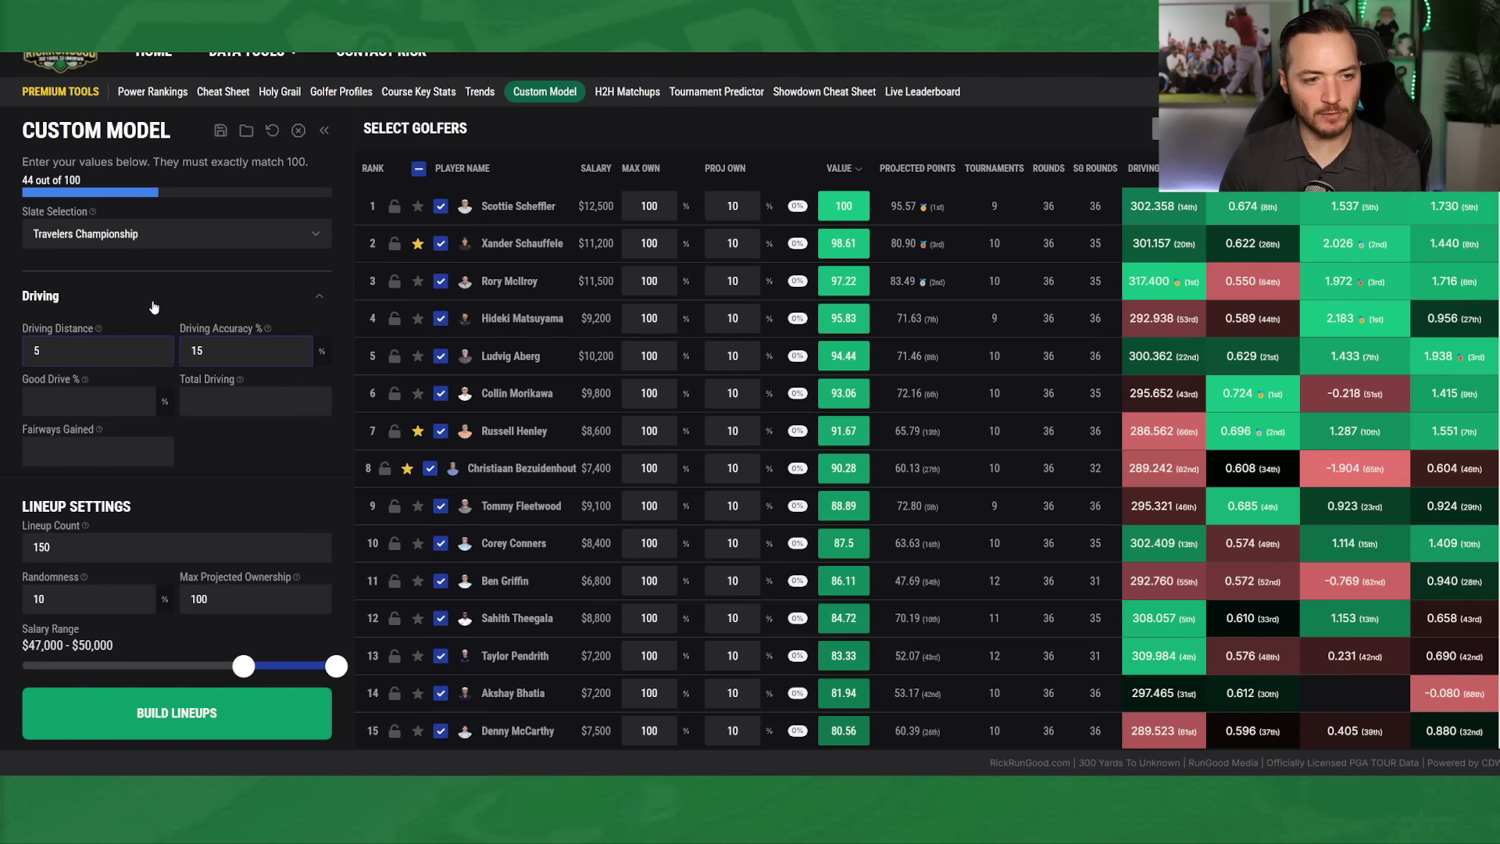
pyautogui.click(153, 301)
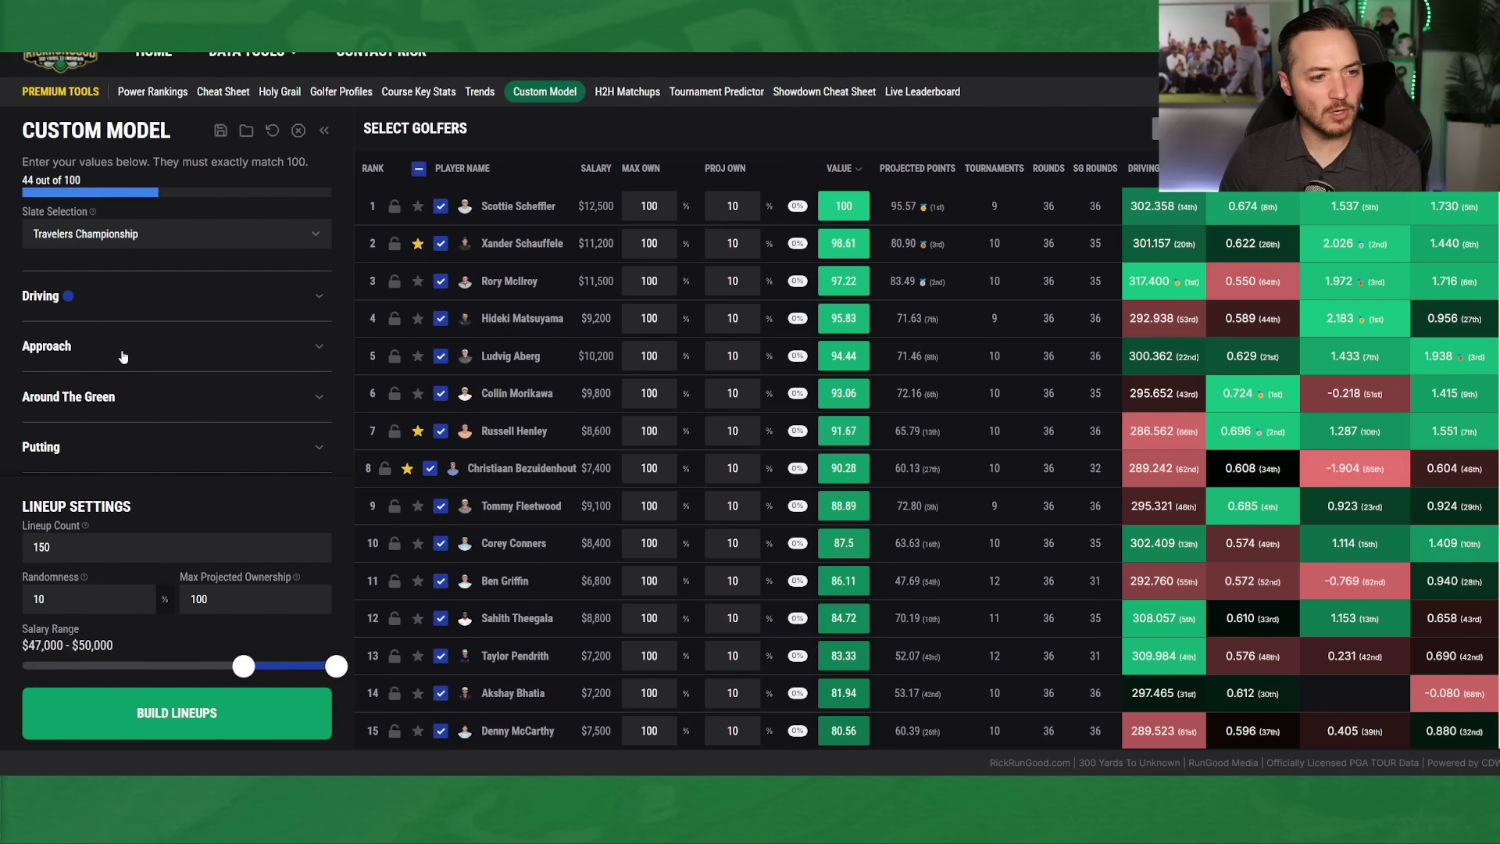
# - Expand the model's scoring metrics and give recent approach play, SG:APP L24, a weight of 20
pyautogui.scroll(3, 121, 351)
pyautogui.click(117, 387)
pyautogui.scroll(-2, 163, 355)
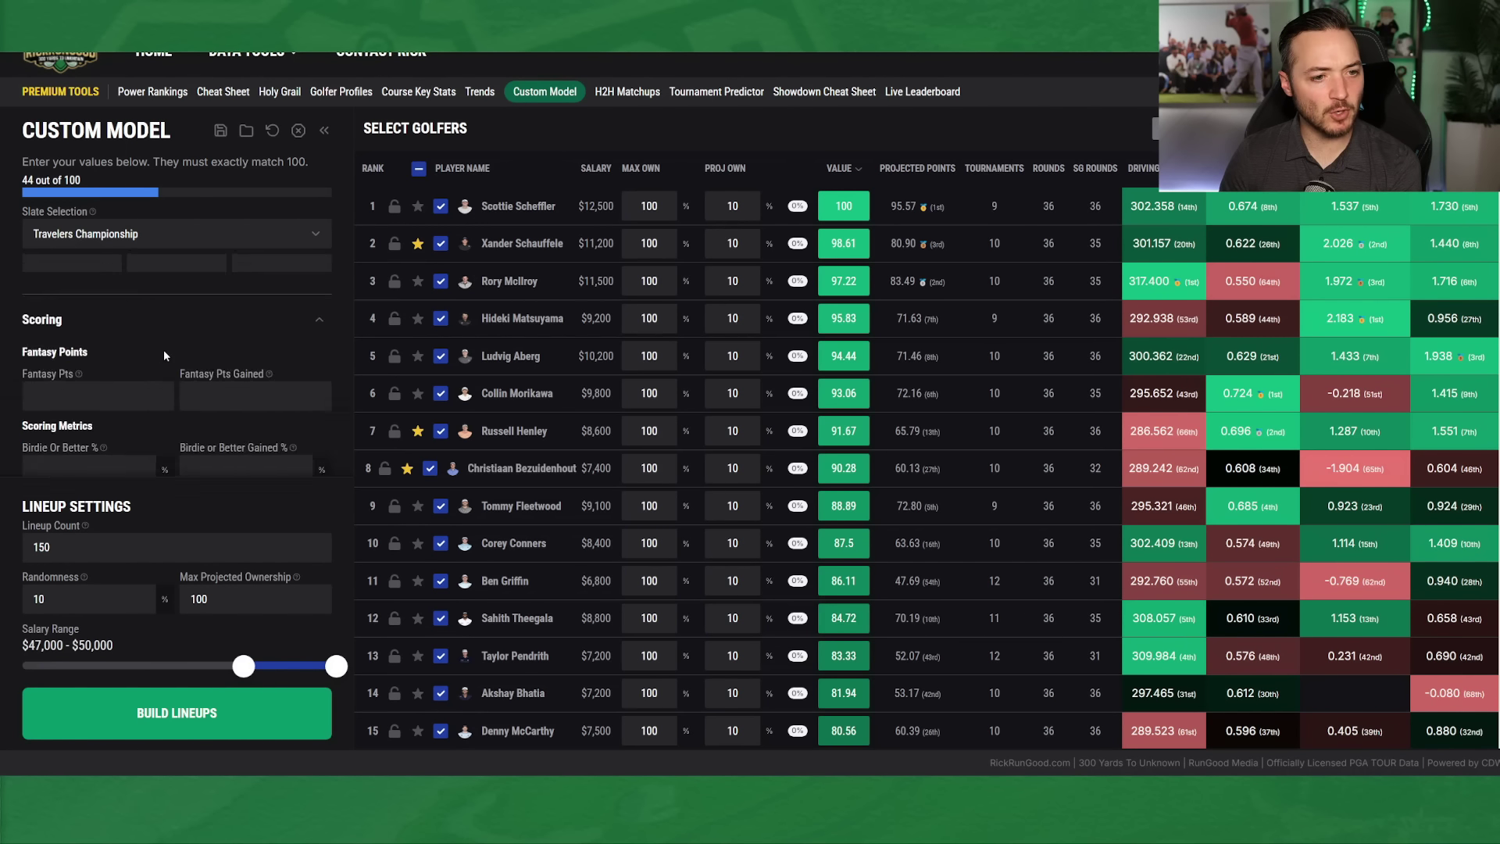
pyautogui.scroll(2, 150, 359)
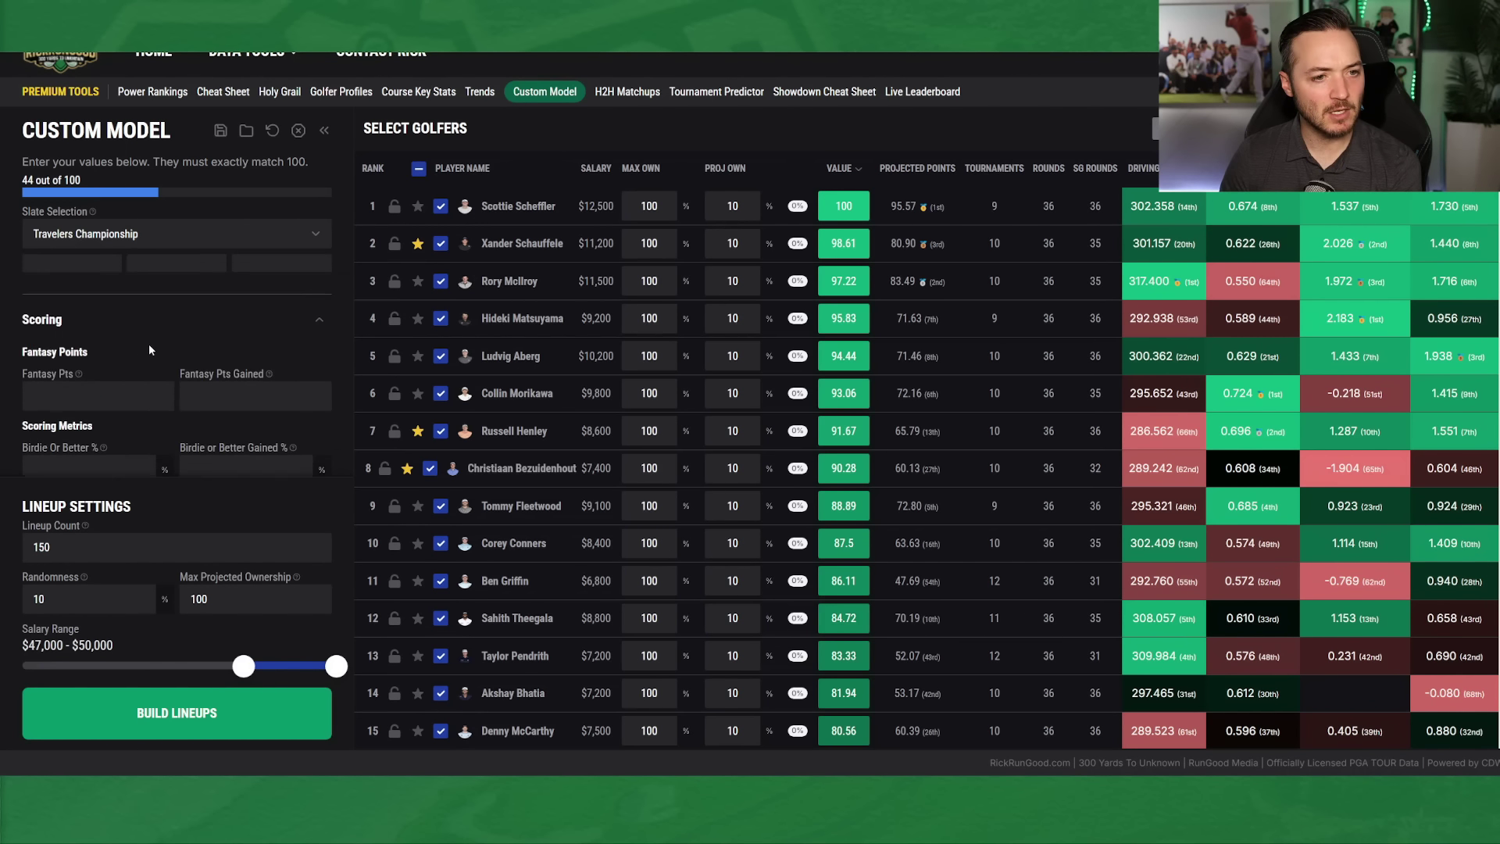
pyautogui.scroll(-4, 150, 350)
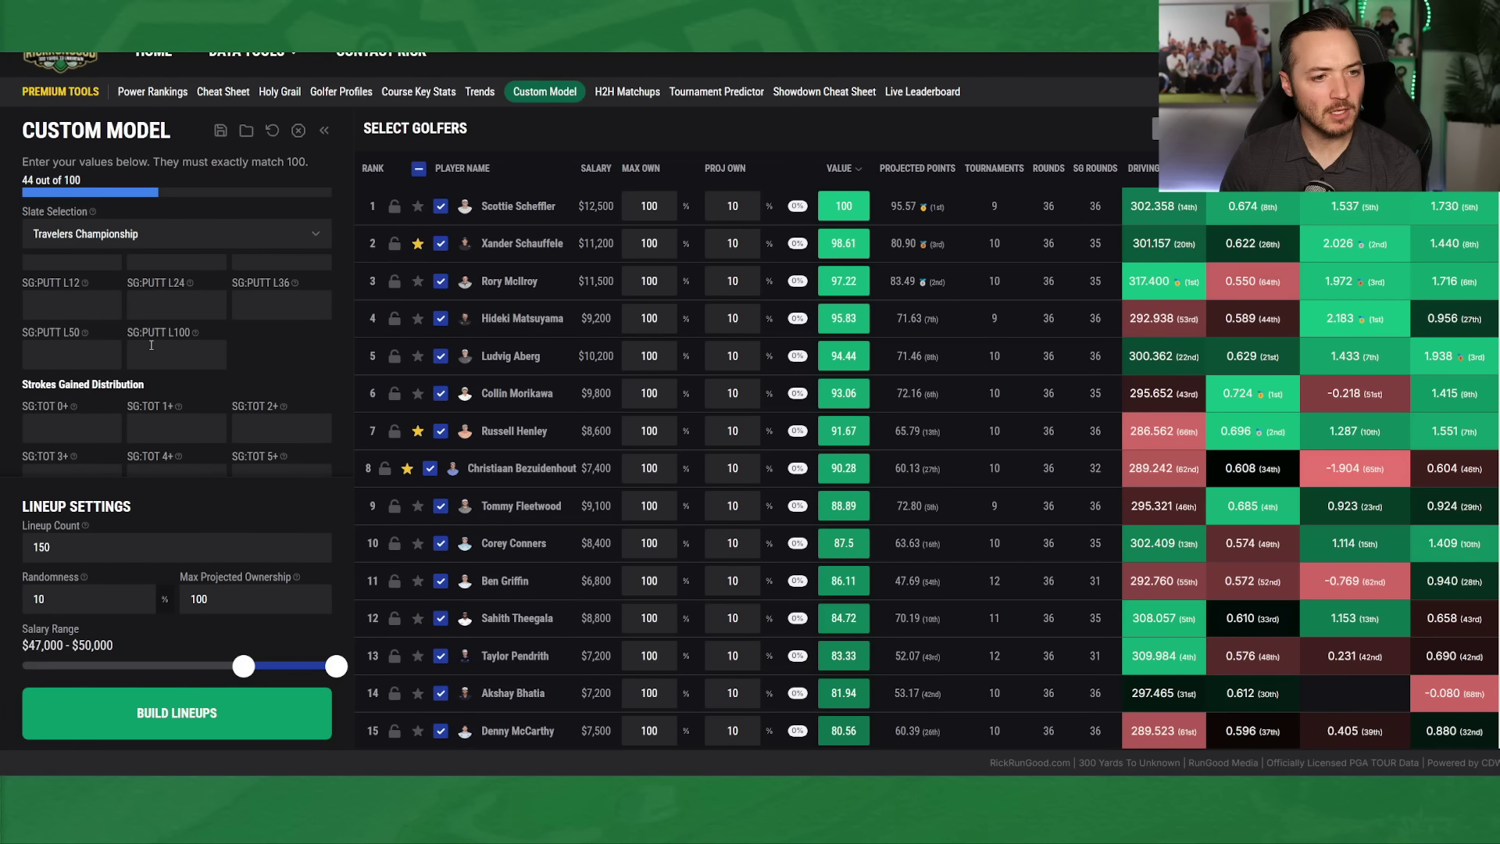
pyautogui.scroll(1, 151, 344)
pyautogui.scroll(1, 149, 376)
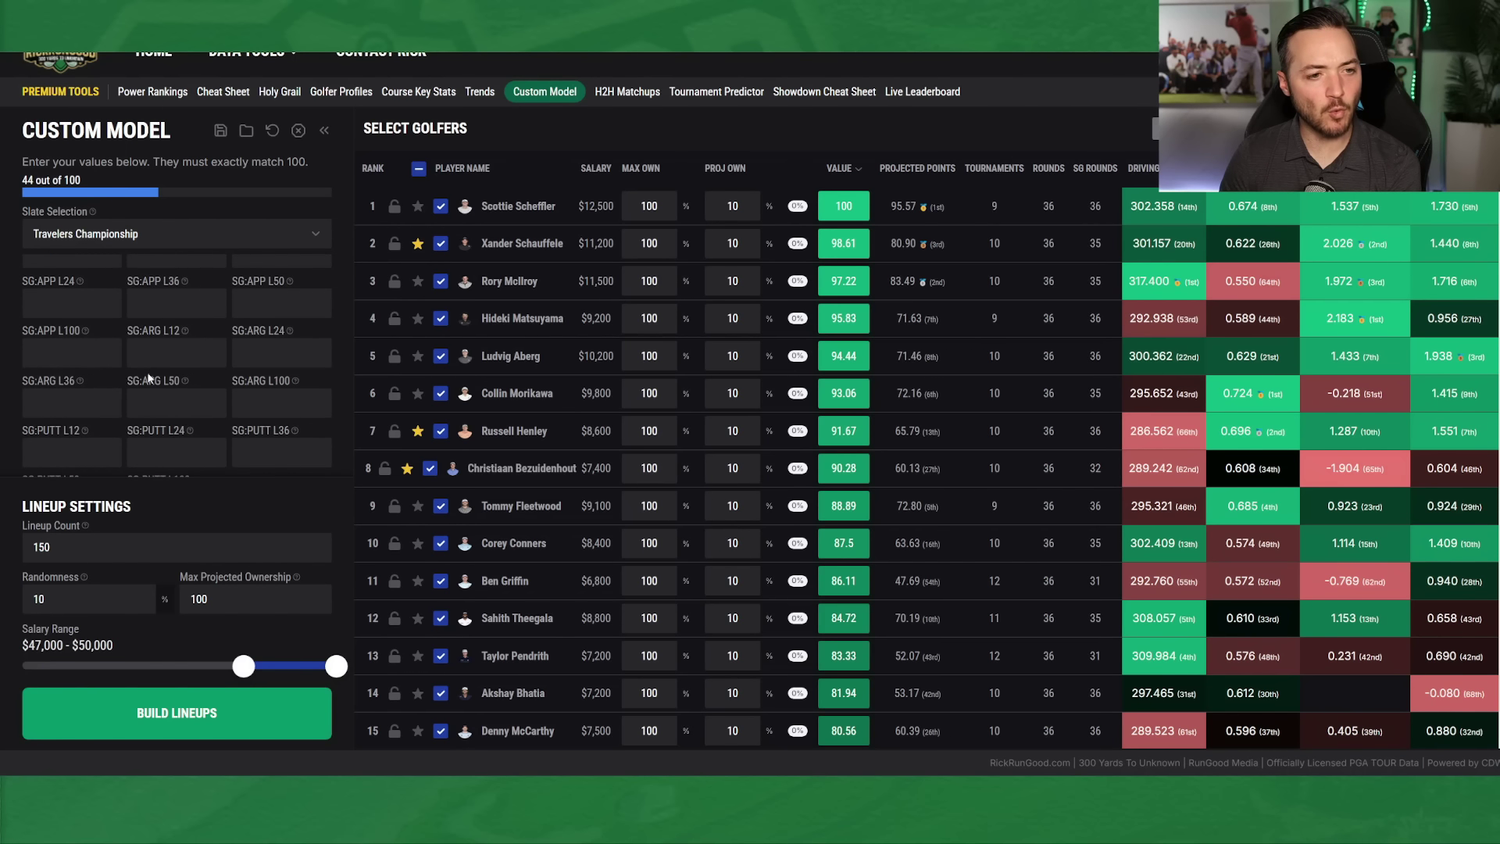
pyautogui.scroll(1, 148, 361)
pyautogui.click(104, 366)
pyautogui.write('20')
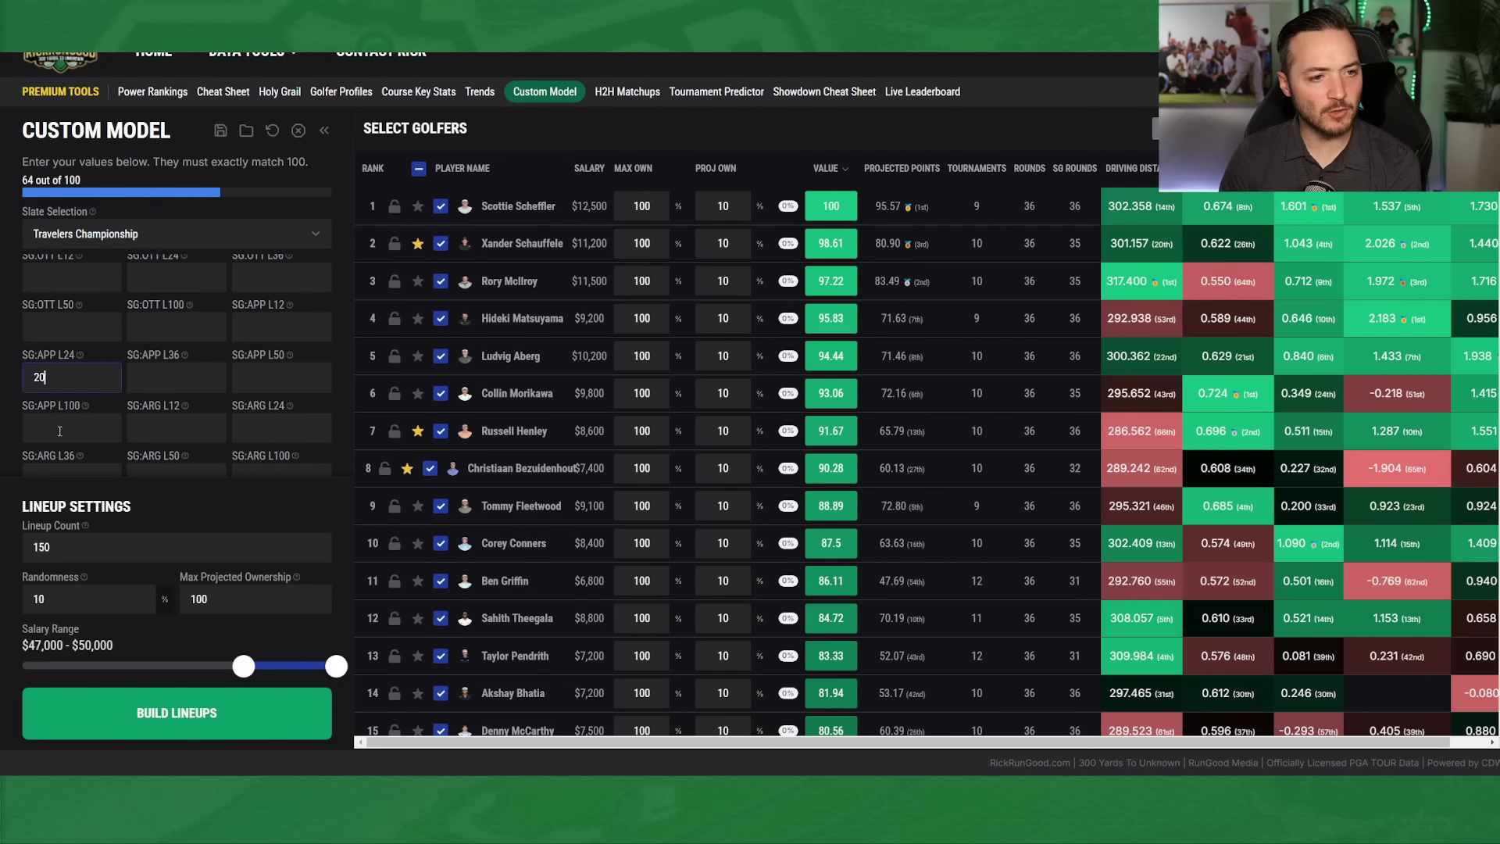
# - Weight SG:ARG L24 at 10 and SG:PUTT L24 at 10 in the custom model
pyautogui.scroll(-1, 214, 392)
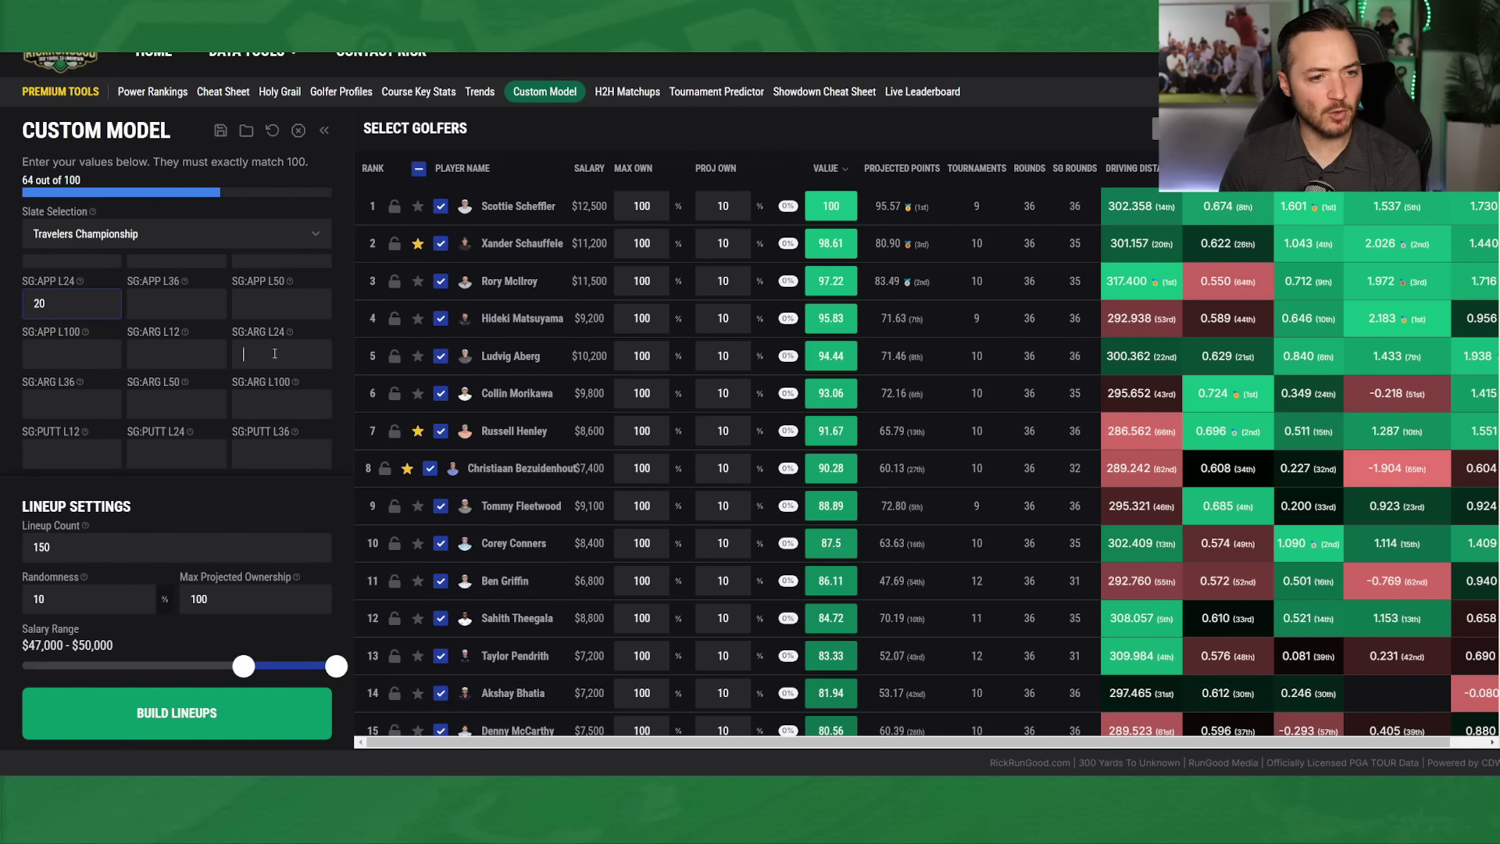
pyautogui.click(262, 357)
pyautogui.write('10')
pyautogui.scroll(-1, 229, 375)
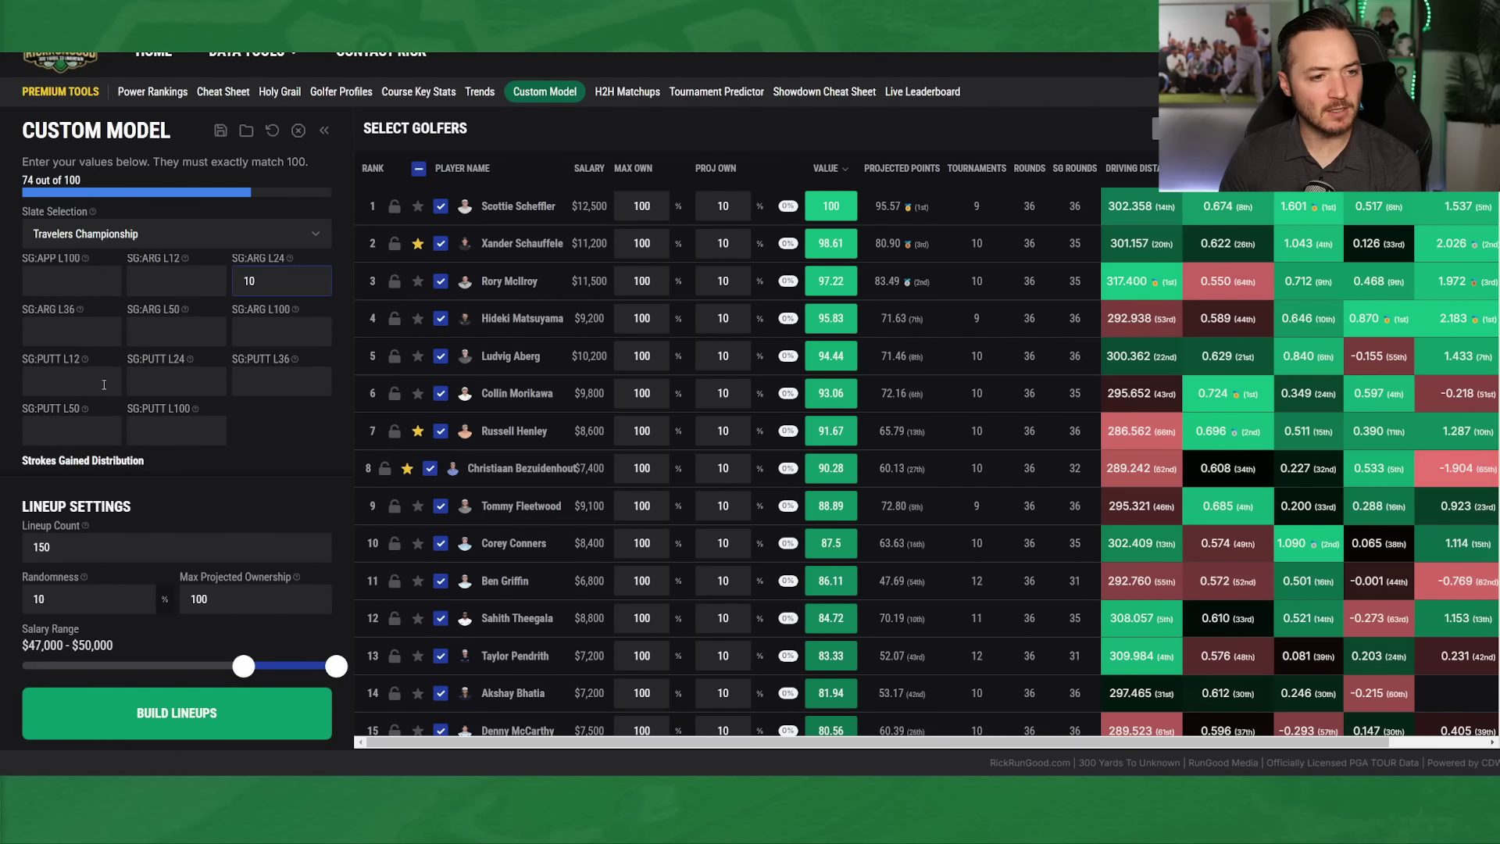
pyautogui.click(155, 373)
pyautogui.write('10')
pyautogui.scroll(4, 164, 368)
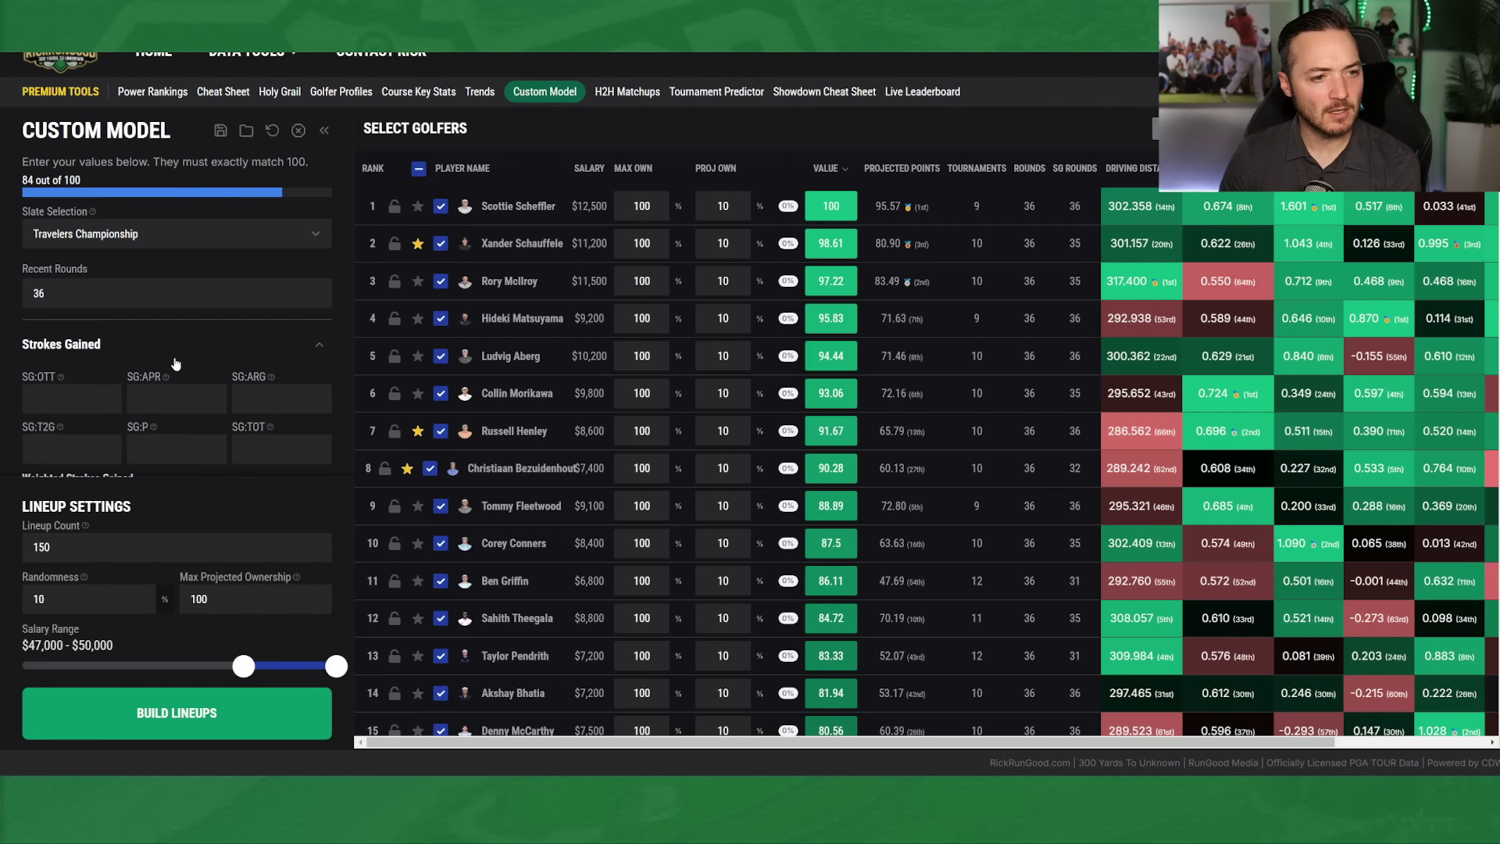
# - Give Fantasy Pts Gained a weight of 16 in the model's fantasy points metrics
pyautogui.click(173, 351)
pyautogui.scroll(-2, 161, 379)
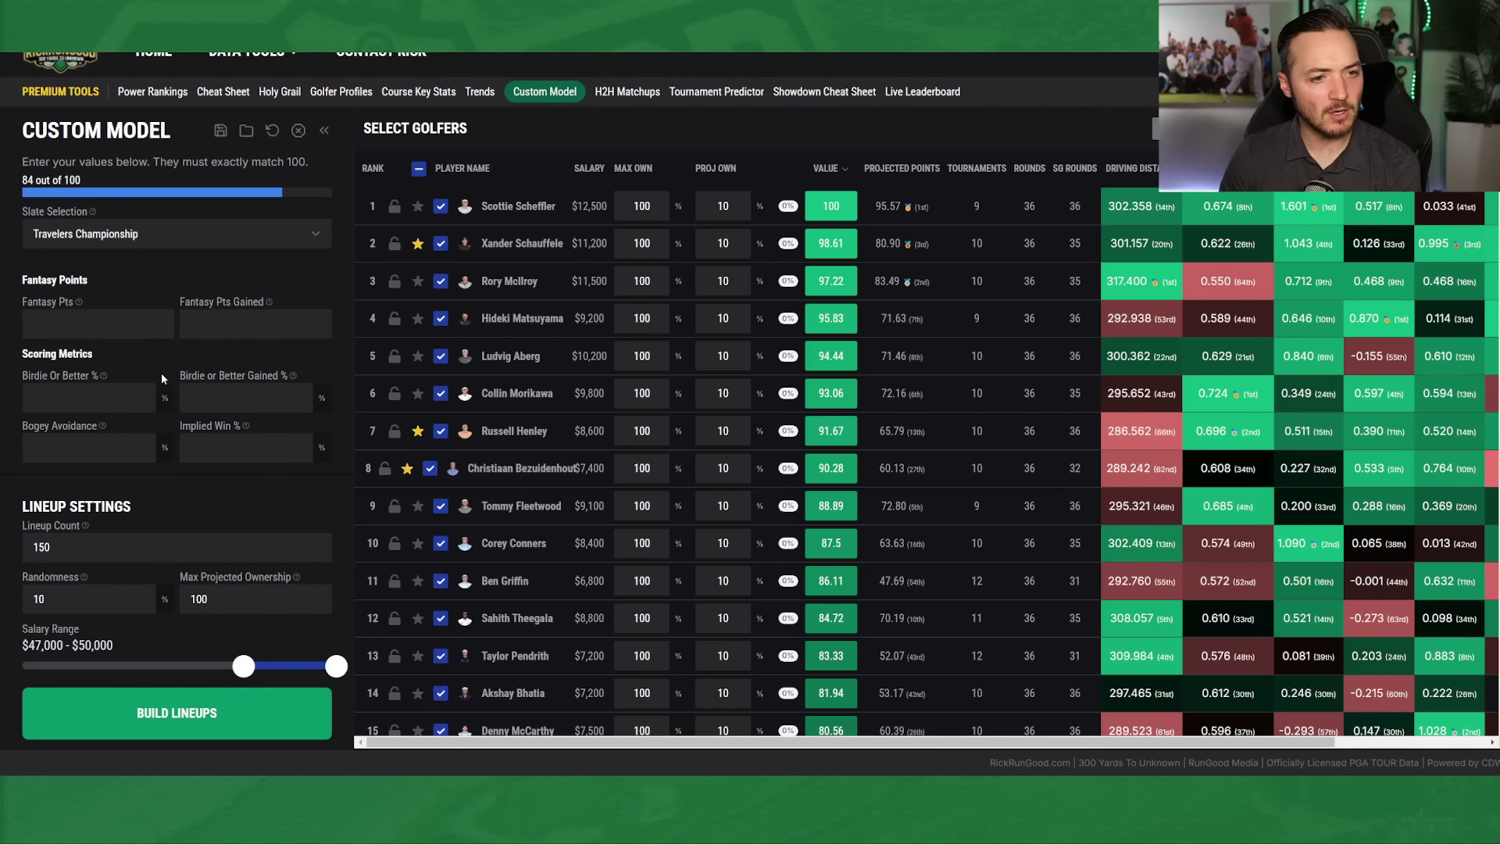
pyautogui.scroll(-1, 163, 354)
pyautogui.scroll(1, 164, 354)
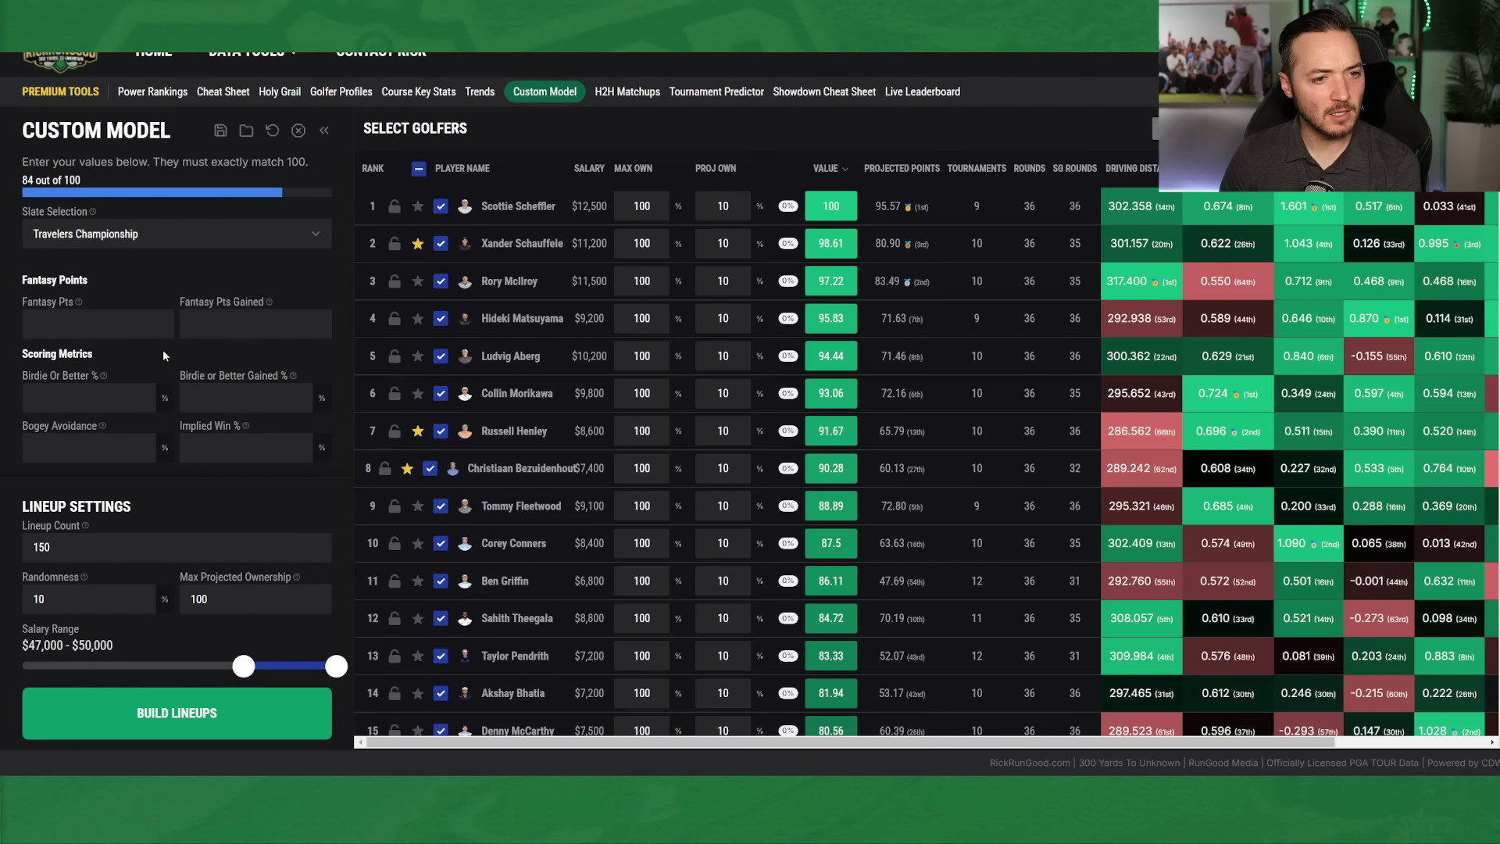
pyautogui.scroll(1, 215, 323)
pyautogui.click(213, 323)
pyautogui.scroll(-3, 207, 344)
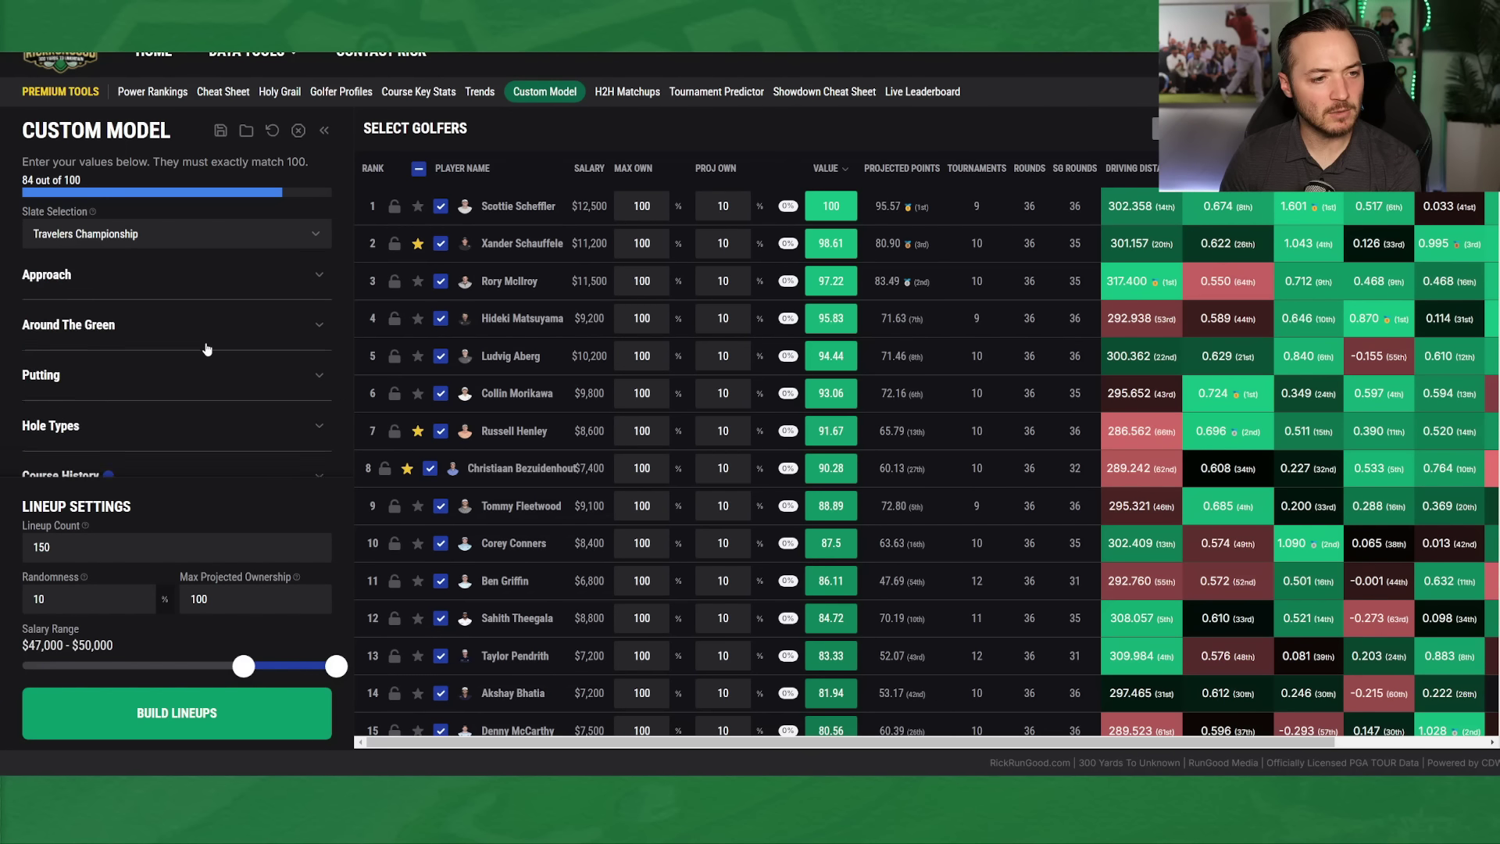
pyautogui.scroll(3, 207, 348)
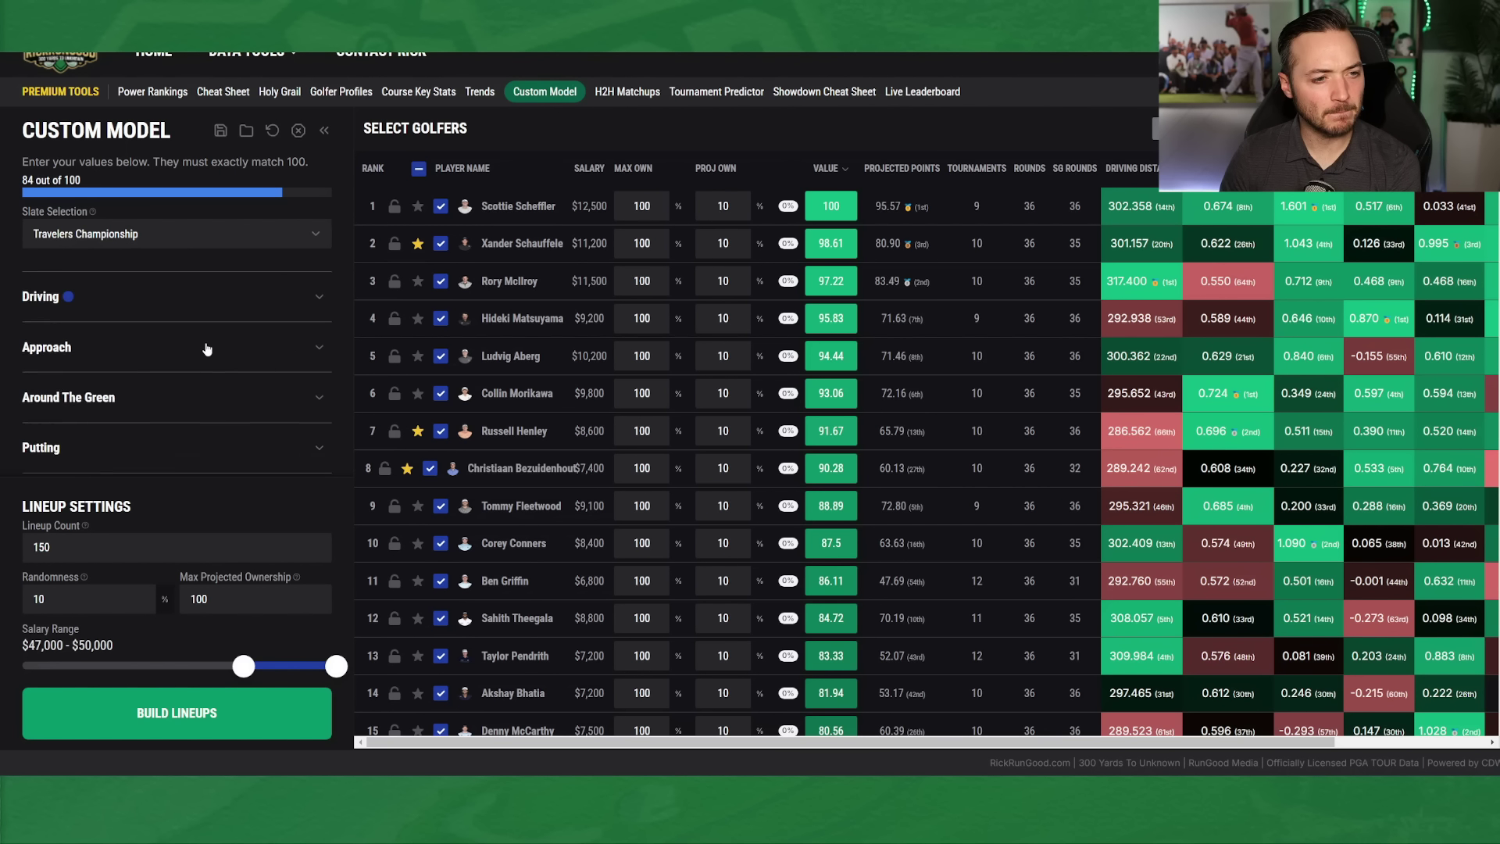
pyautogui.click(205, 335)
pyautogui.scroll(-1, 202, 383)
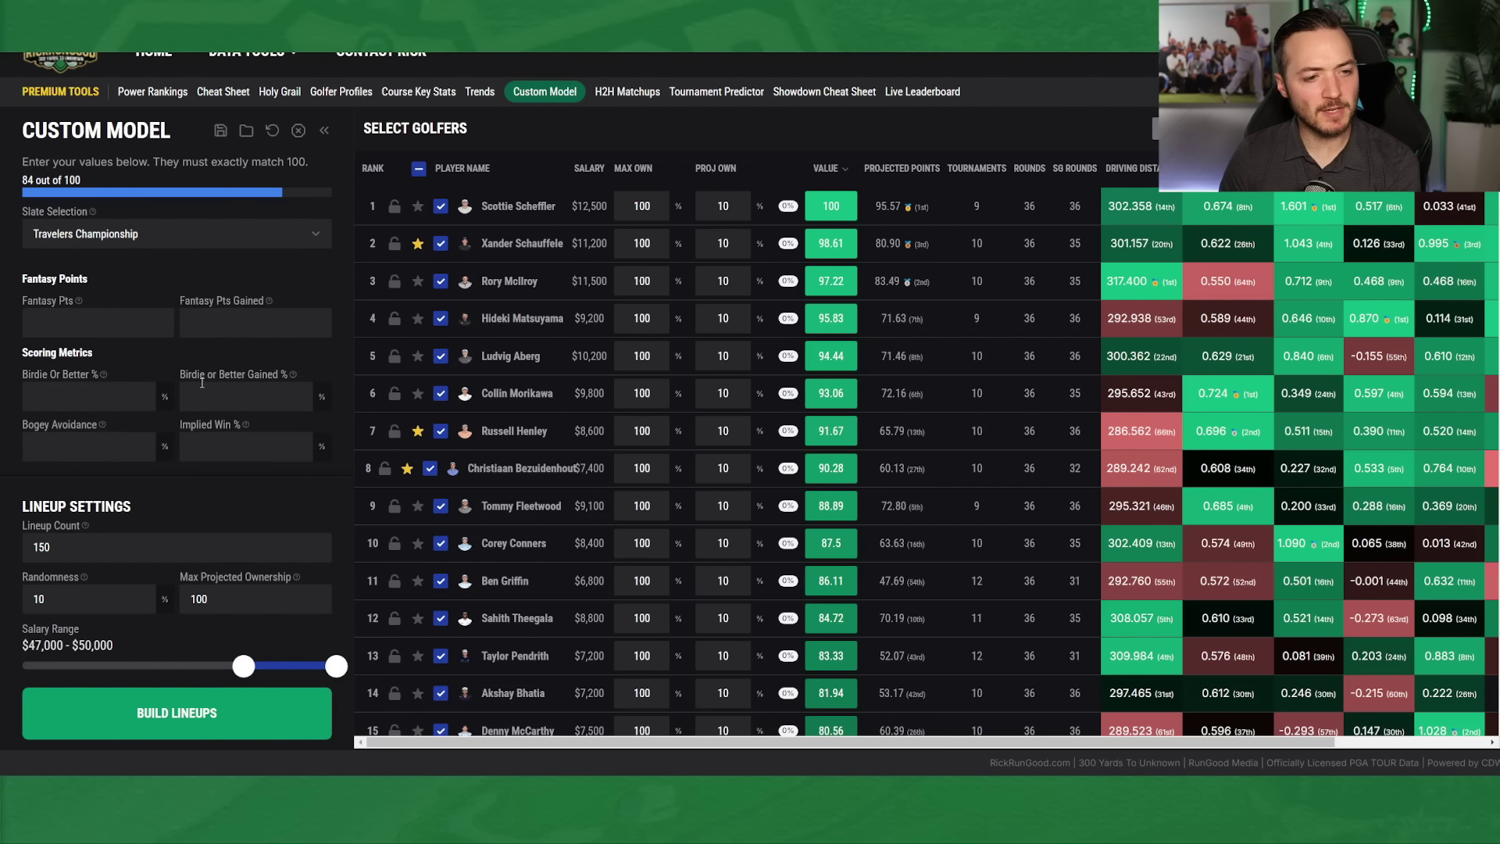
pyautogui.write('16')
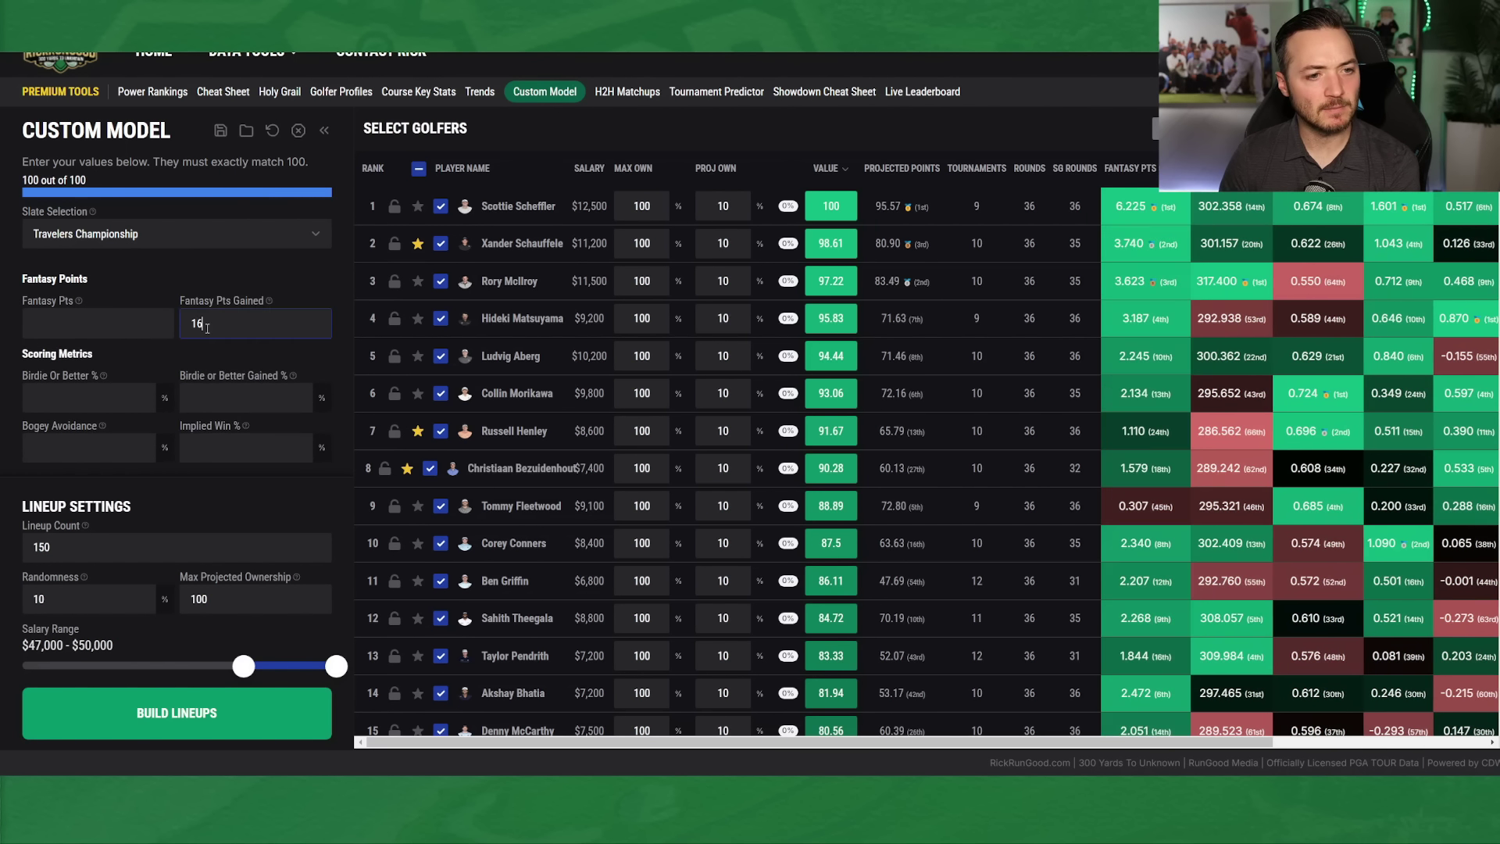
# - Collapse the model settings, review the ranked golfers, and mark Corey Conners and Sam Burns as favorites
pyautogui.click(324, 132)
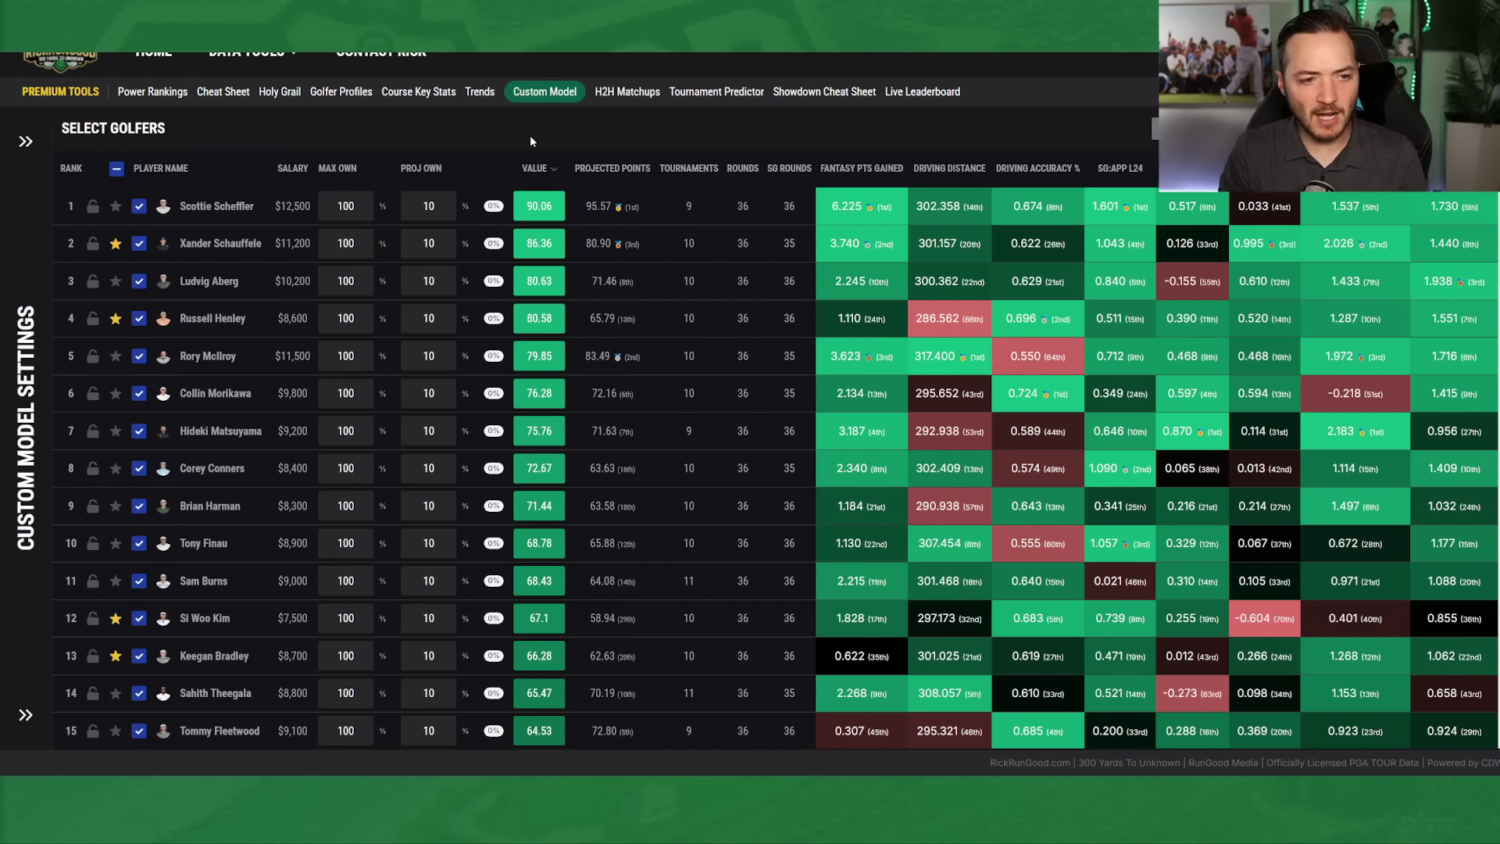
pyautogui.click(116, 468)
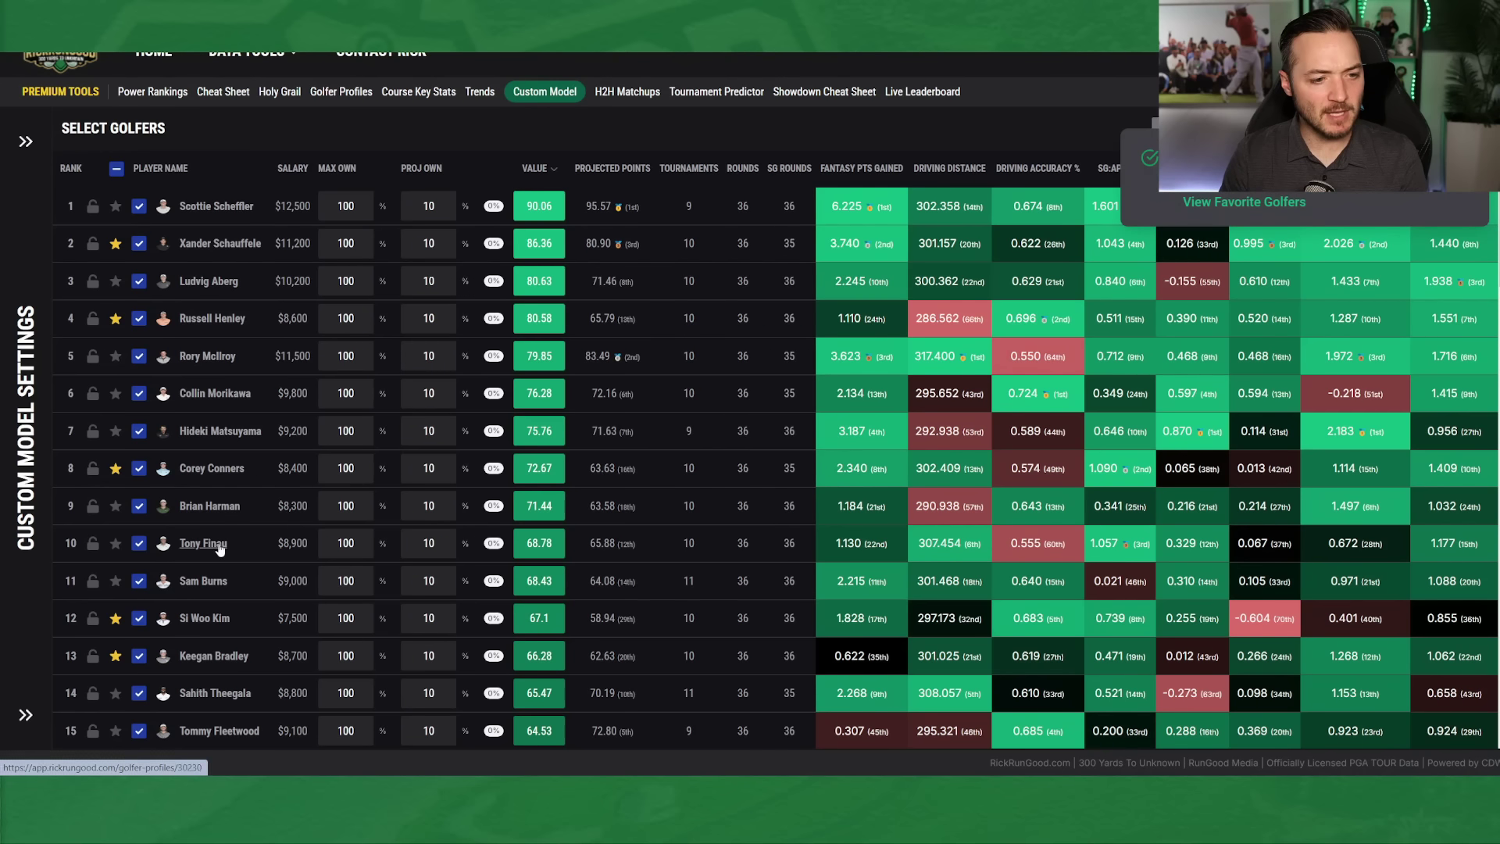
pyautogui.scroll(-2, 256, 514)
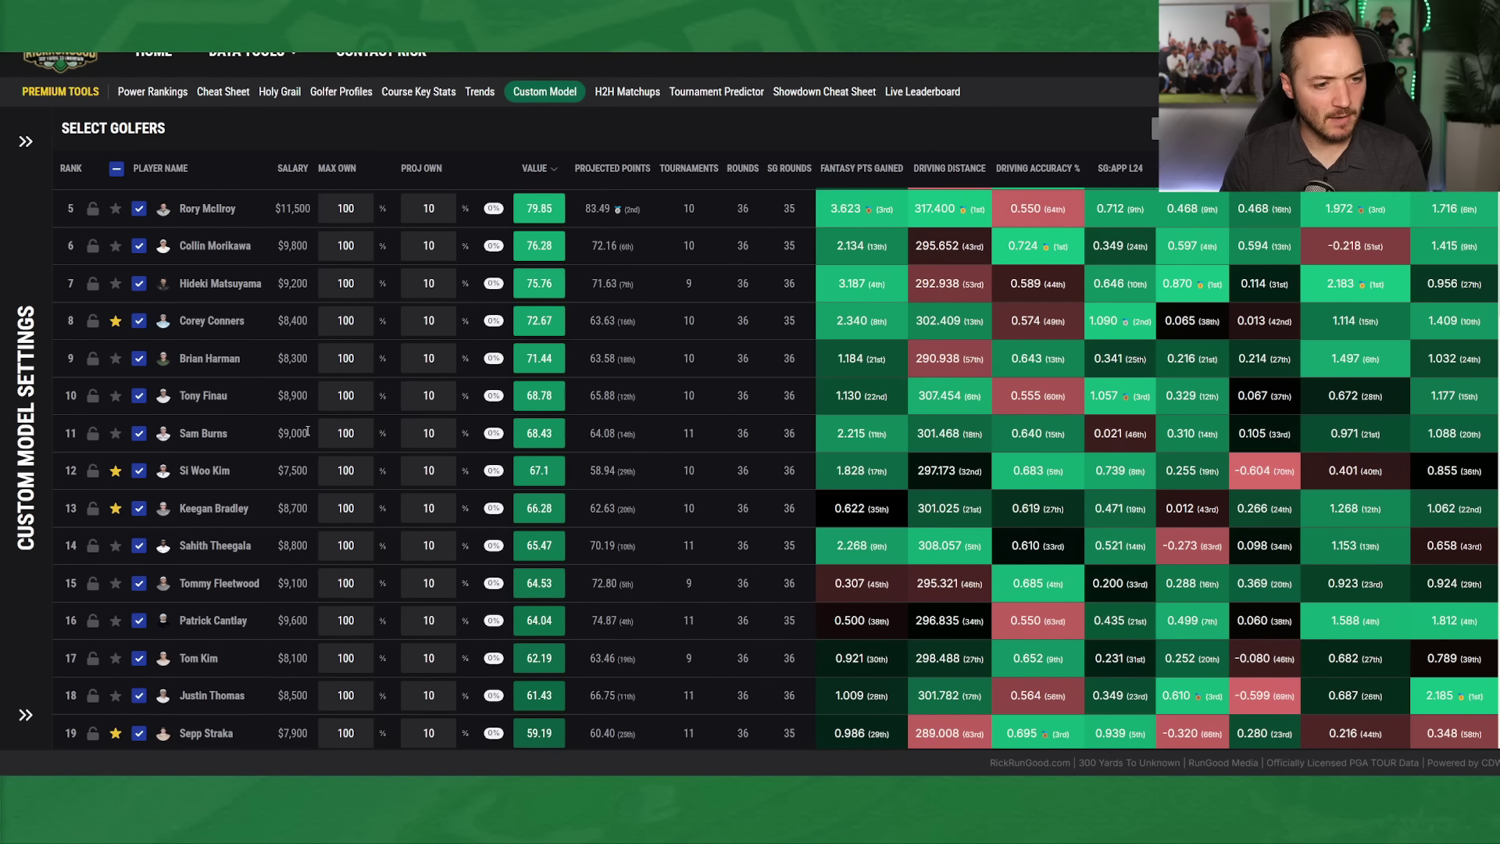
pyautogui.scroll(-1, 308, 432)
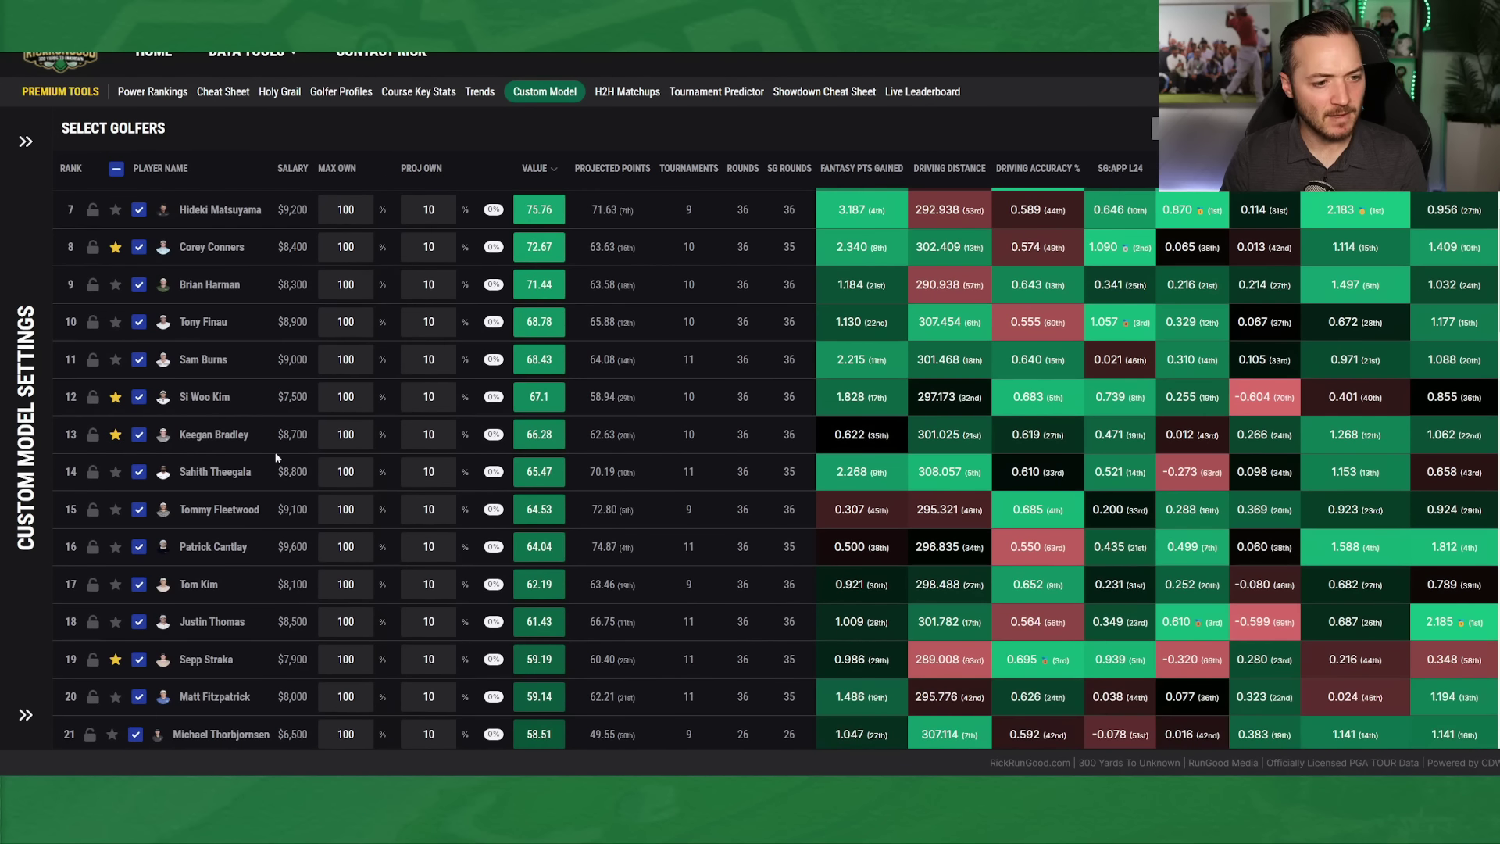
pyautogui.scroll(-2, 270, 430)
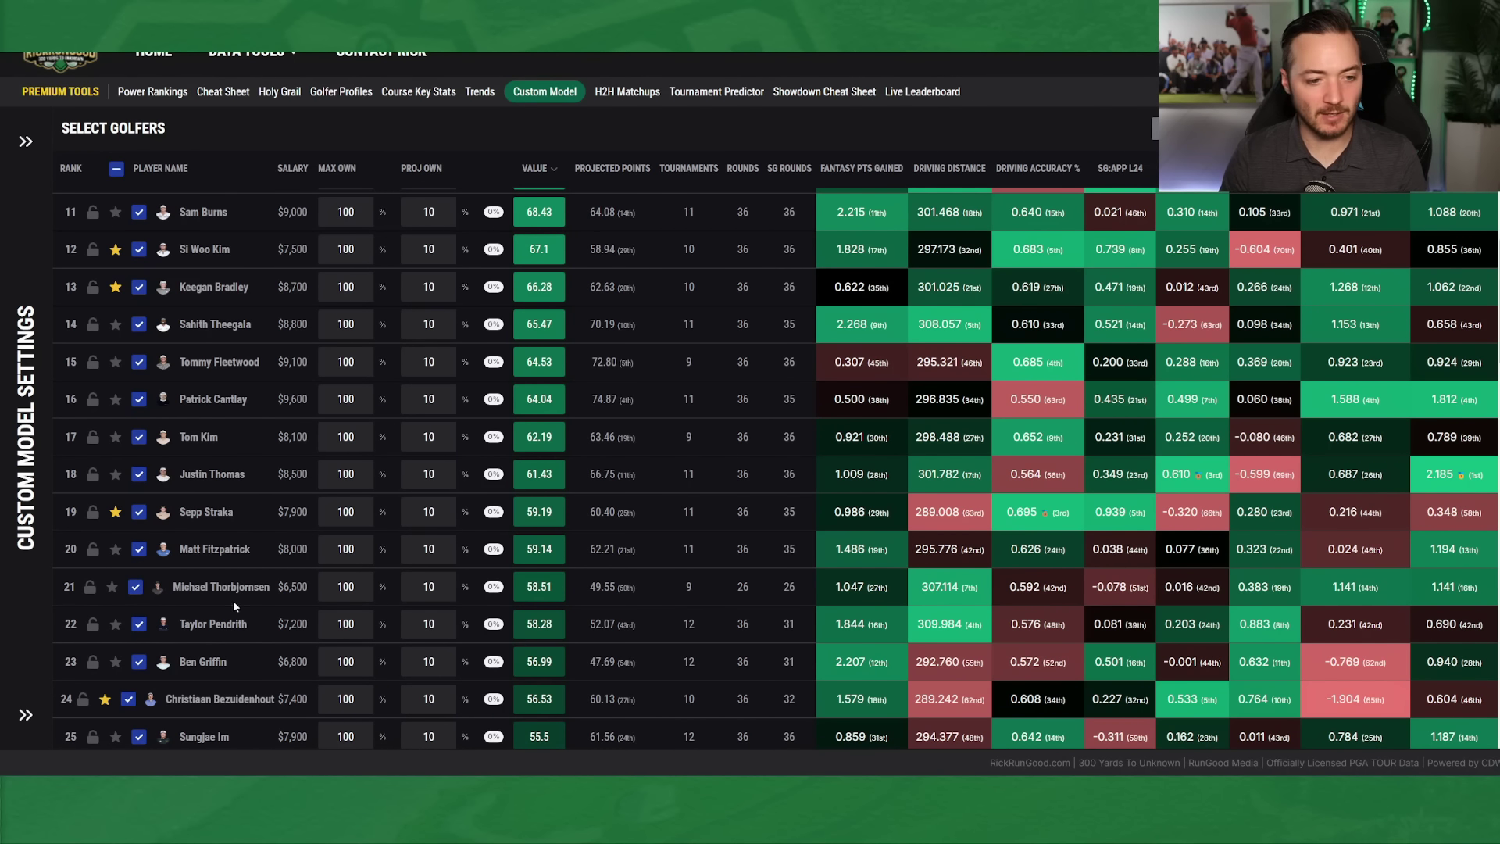
pyautogui.scroll(-2, 254, 546)
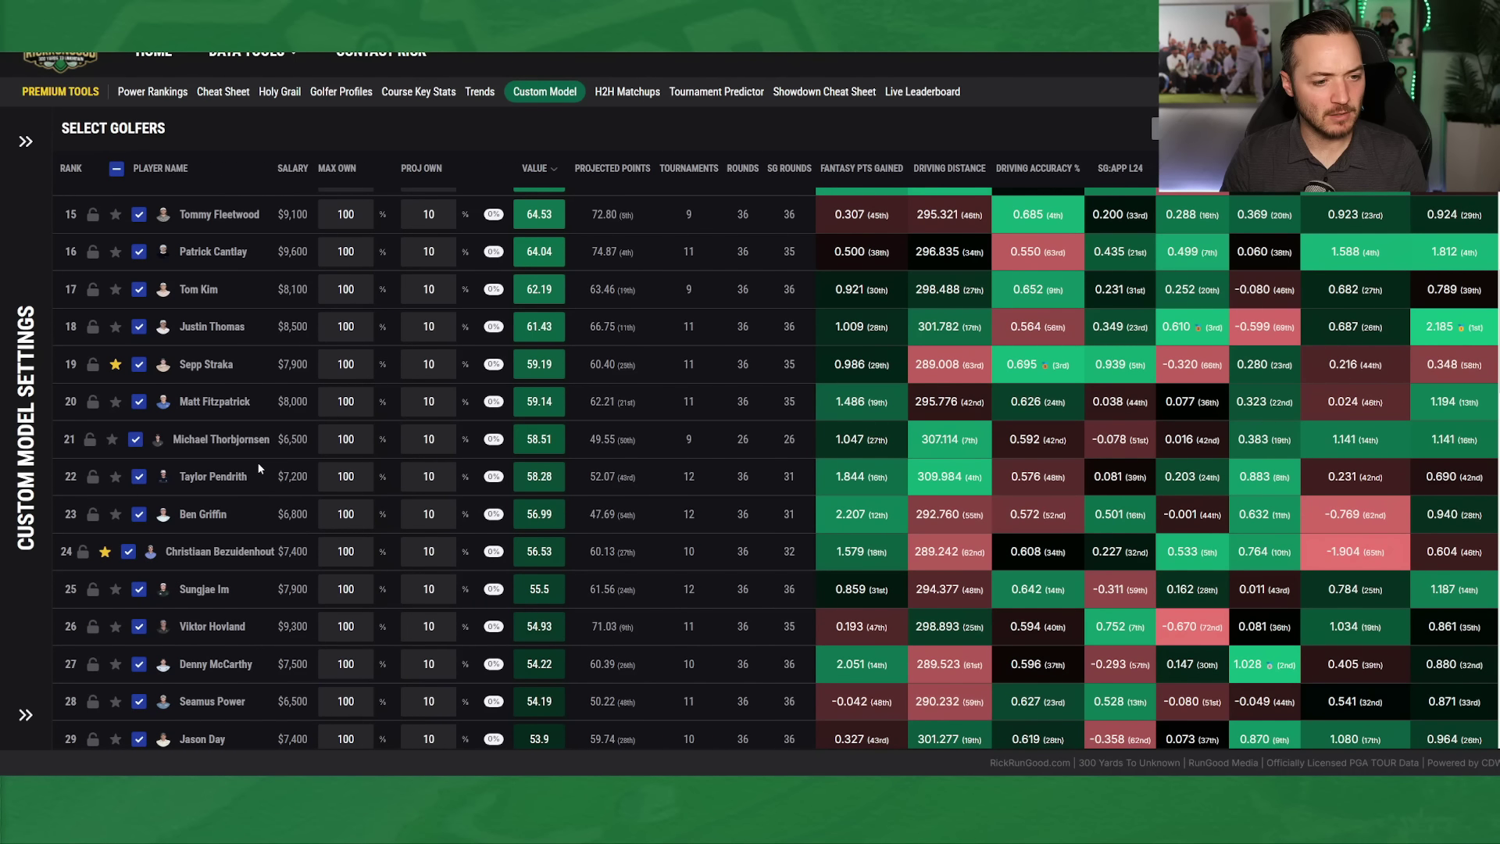
pyautogui.scroll(-2, 260, 468)
pyautogui.scroll(7, 250, 466)
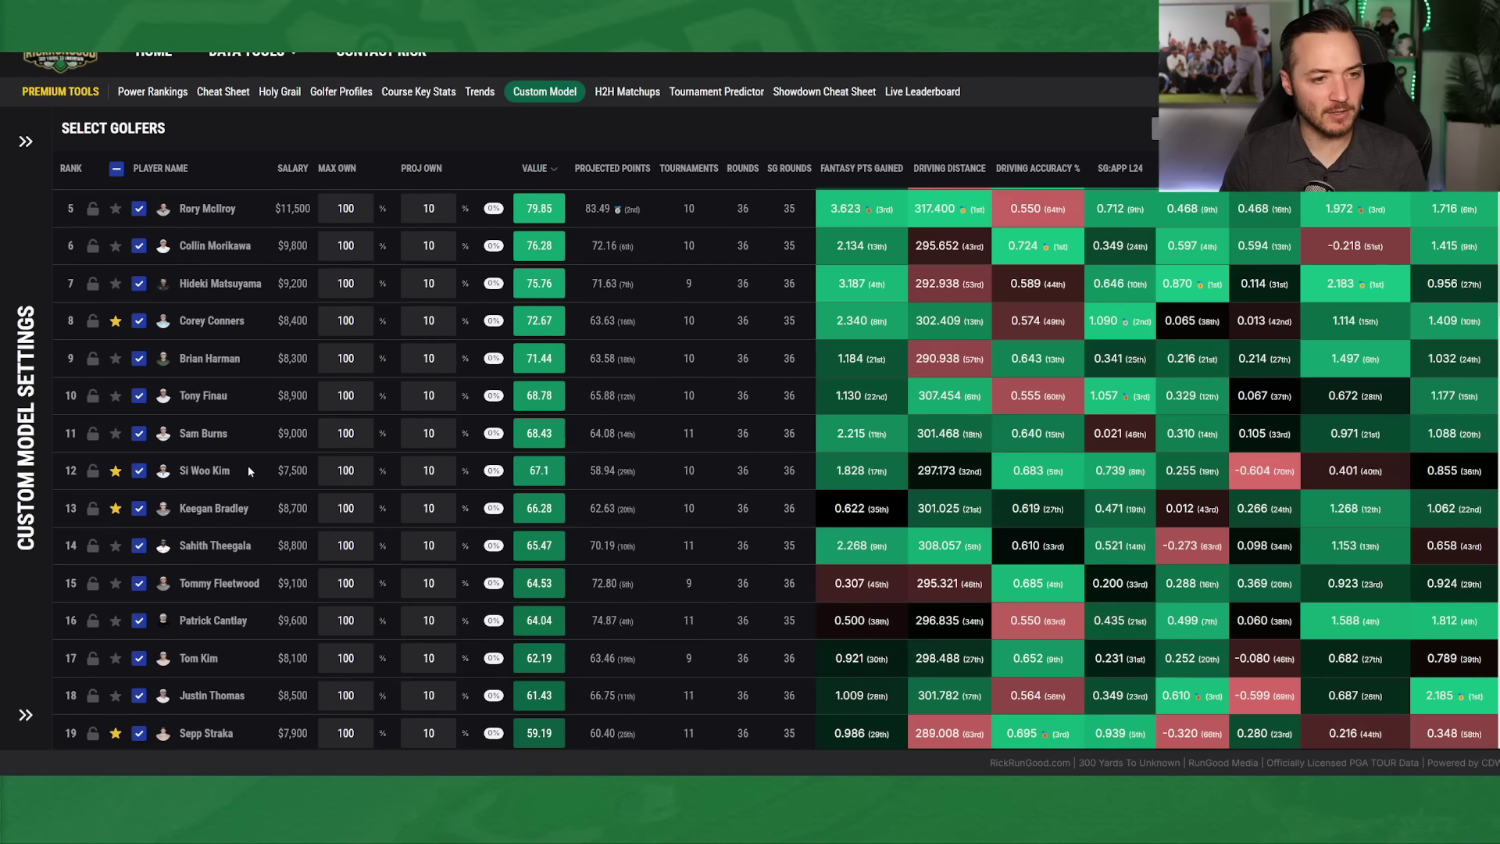
pyautogui.scroll(2, 247, 467)
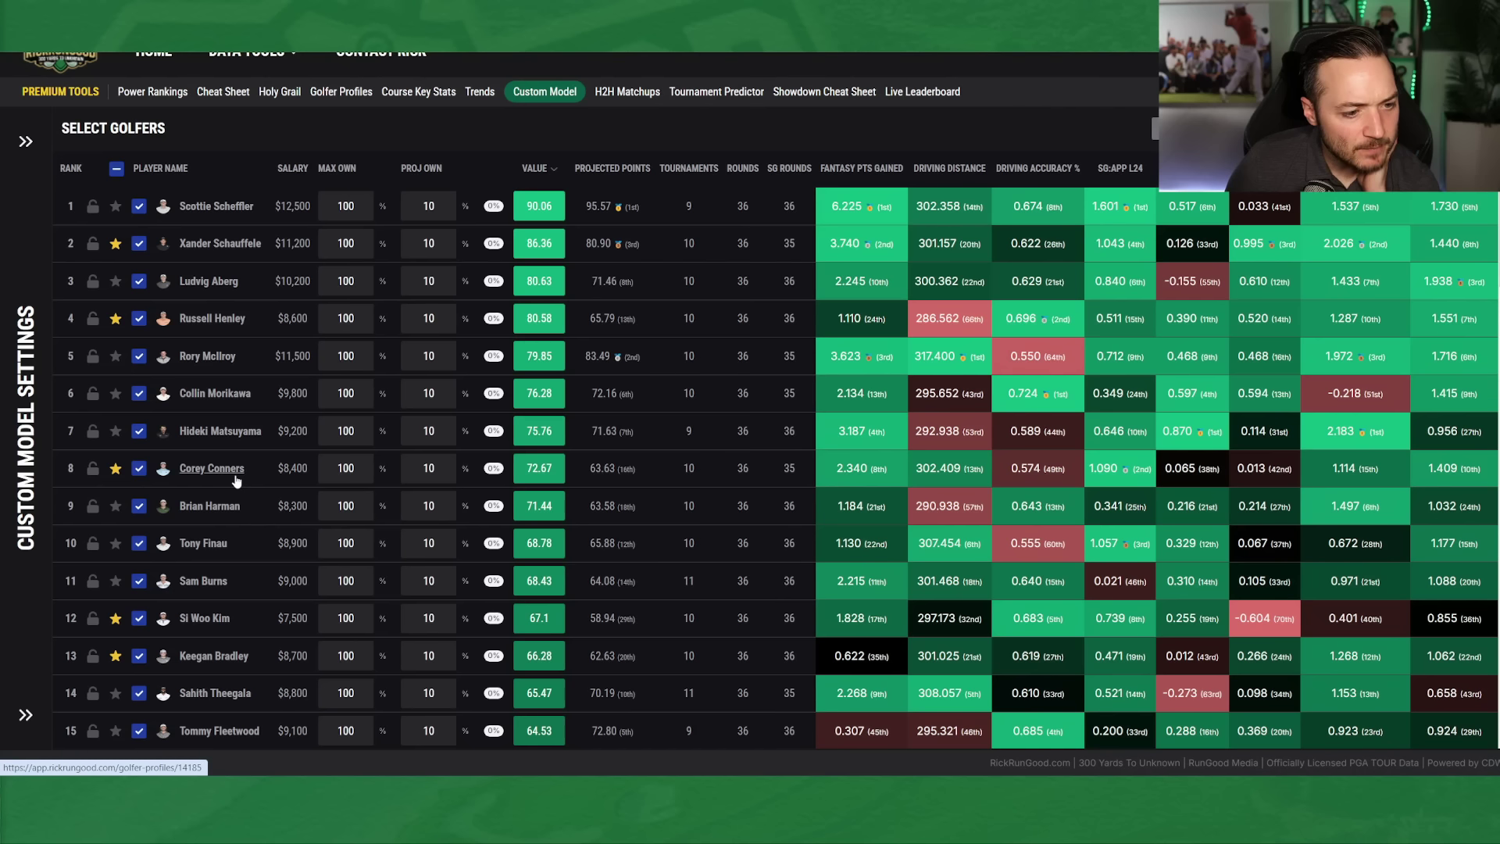
pyautogui.click(116, 583)
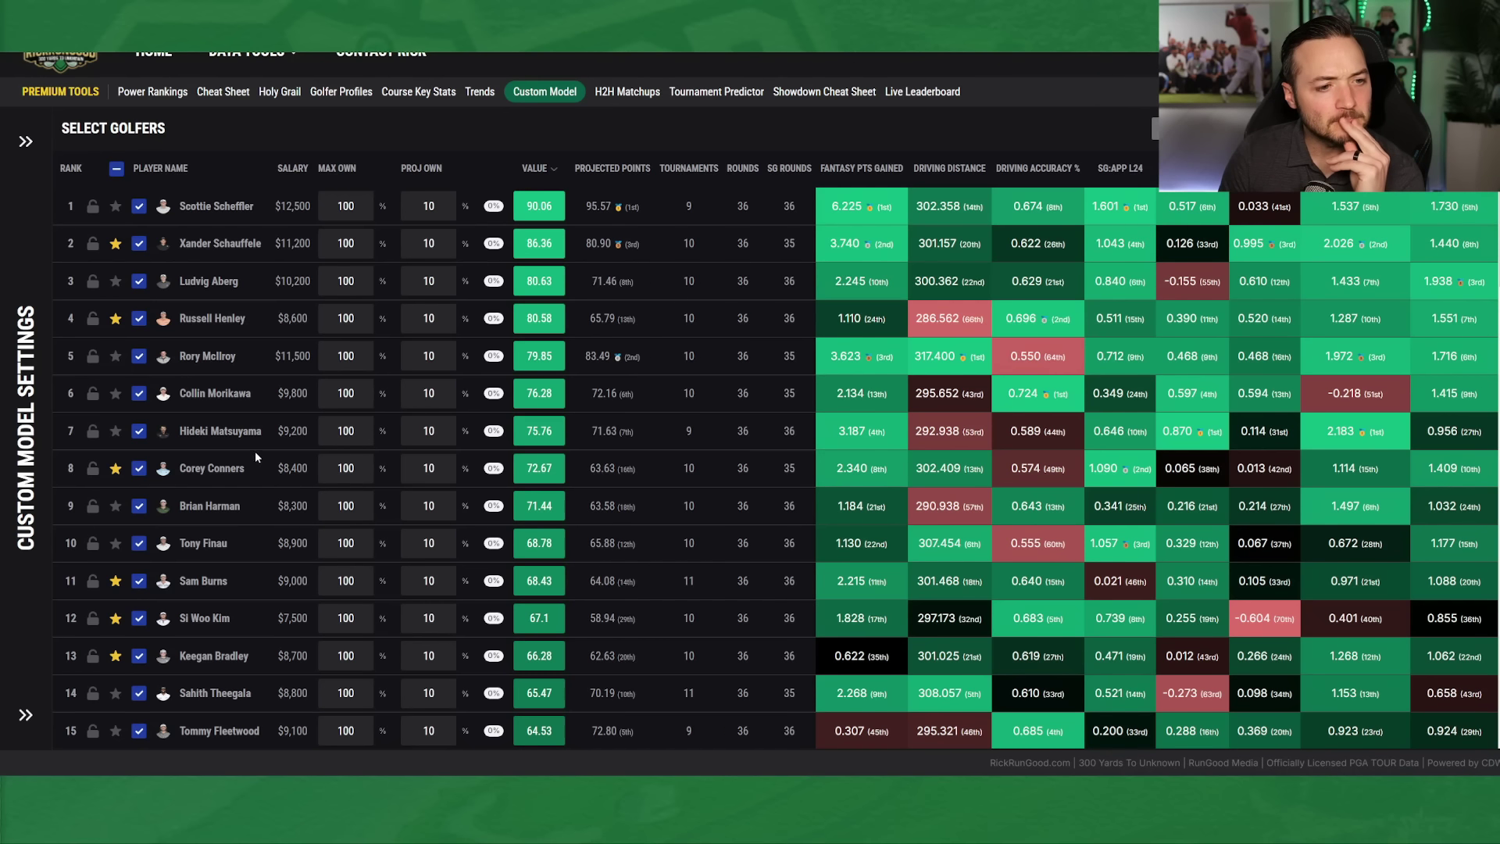
# - Reopen the model settings and save the custom model under the name "240617 Travelers Monday"
pyautogui.click(31, 141)
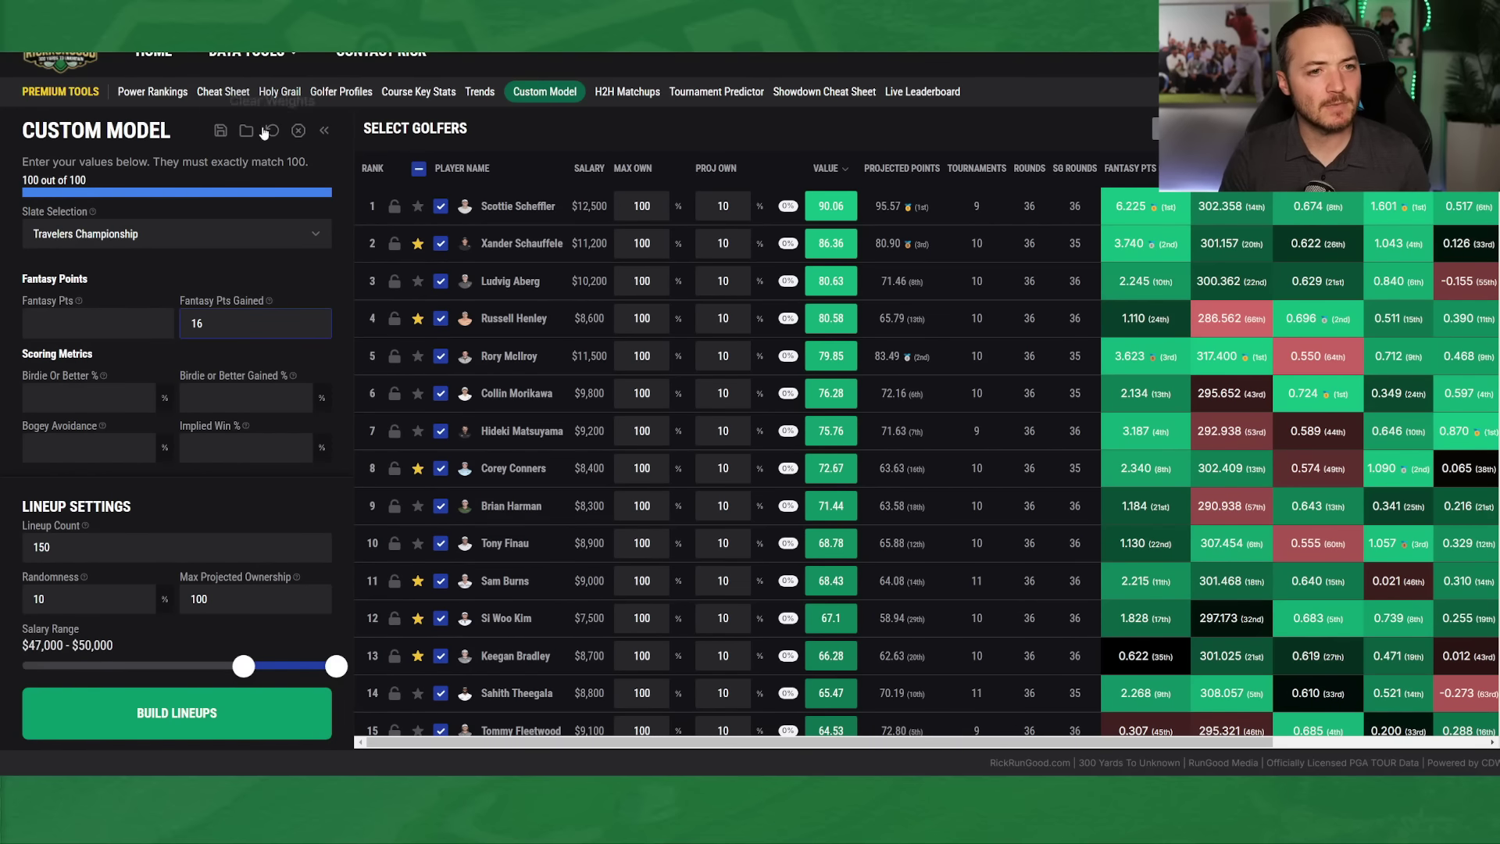
pyautogui.click(220, 131)
pyautogui.tripleClick(772, 433)
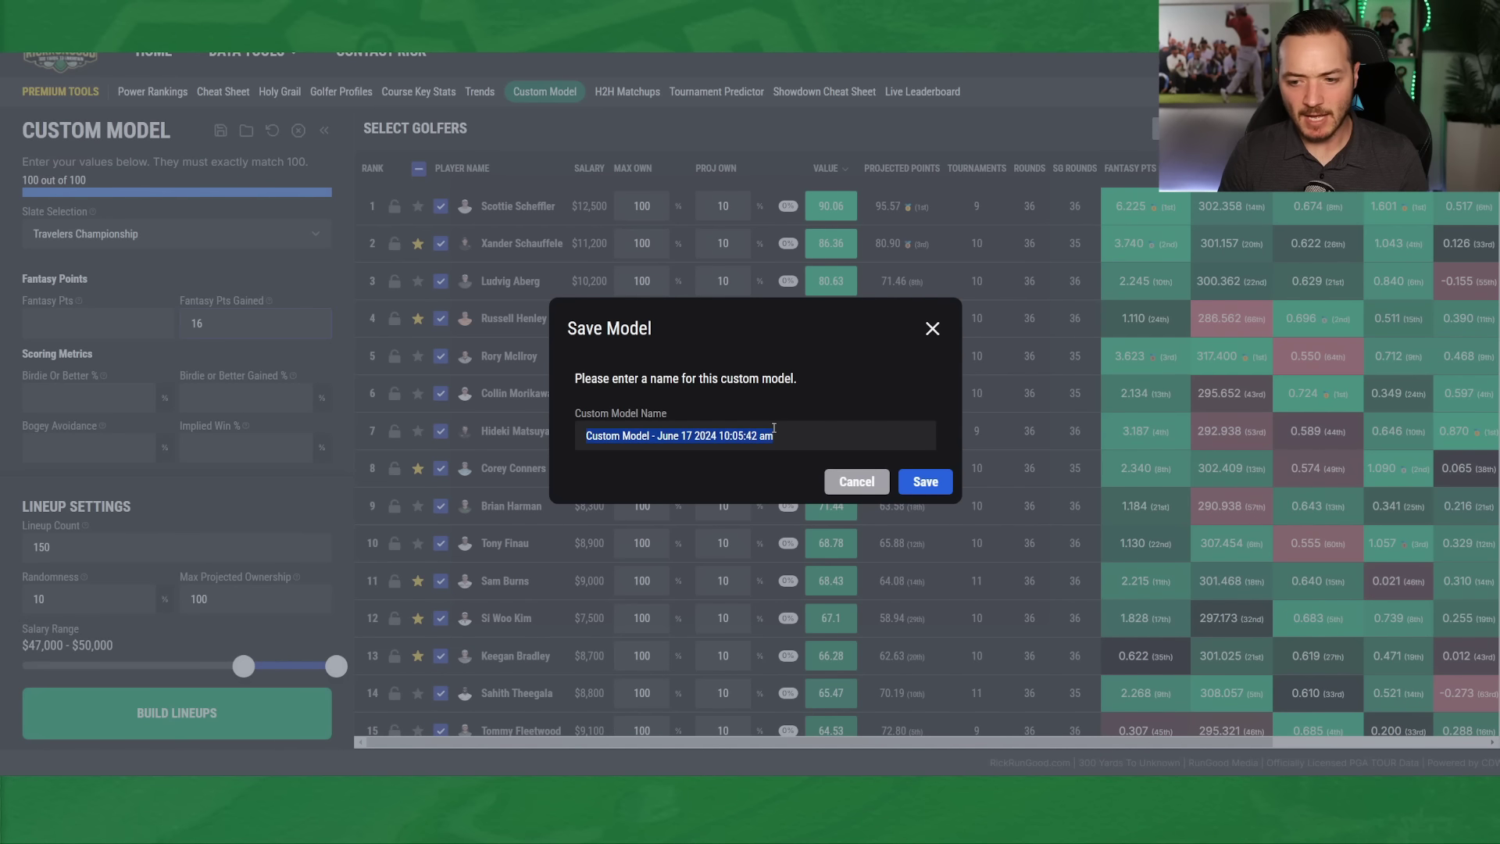
pyautogui.write('240')
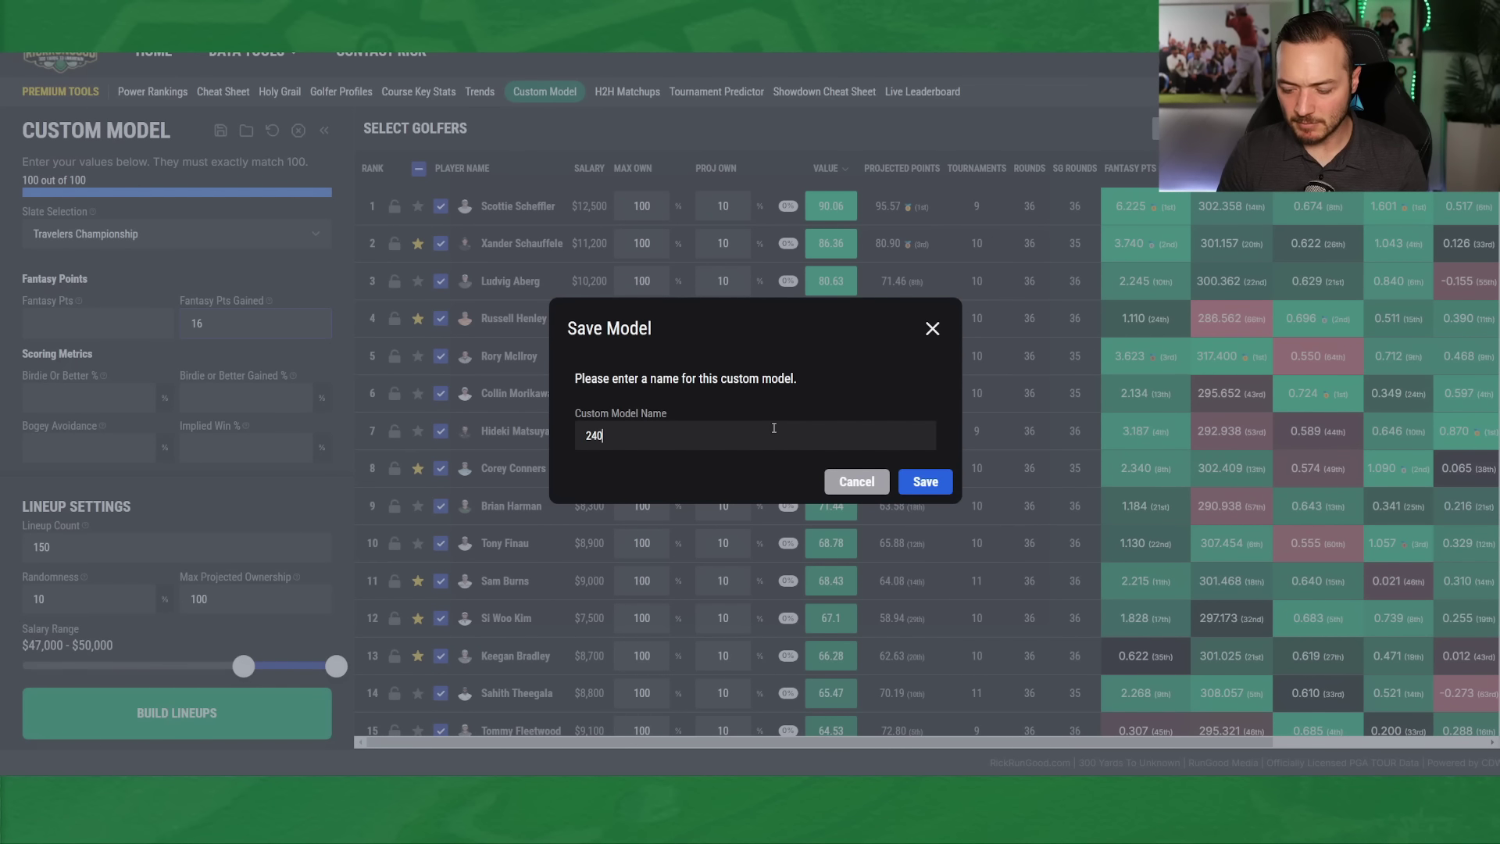
pyautogui.write('617 Travelers Monday')
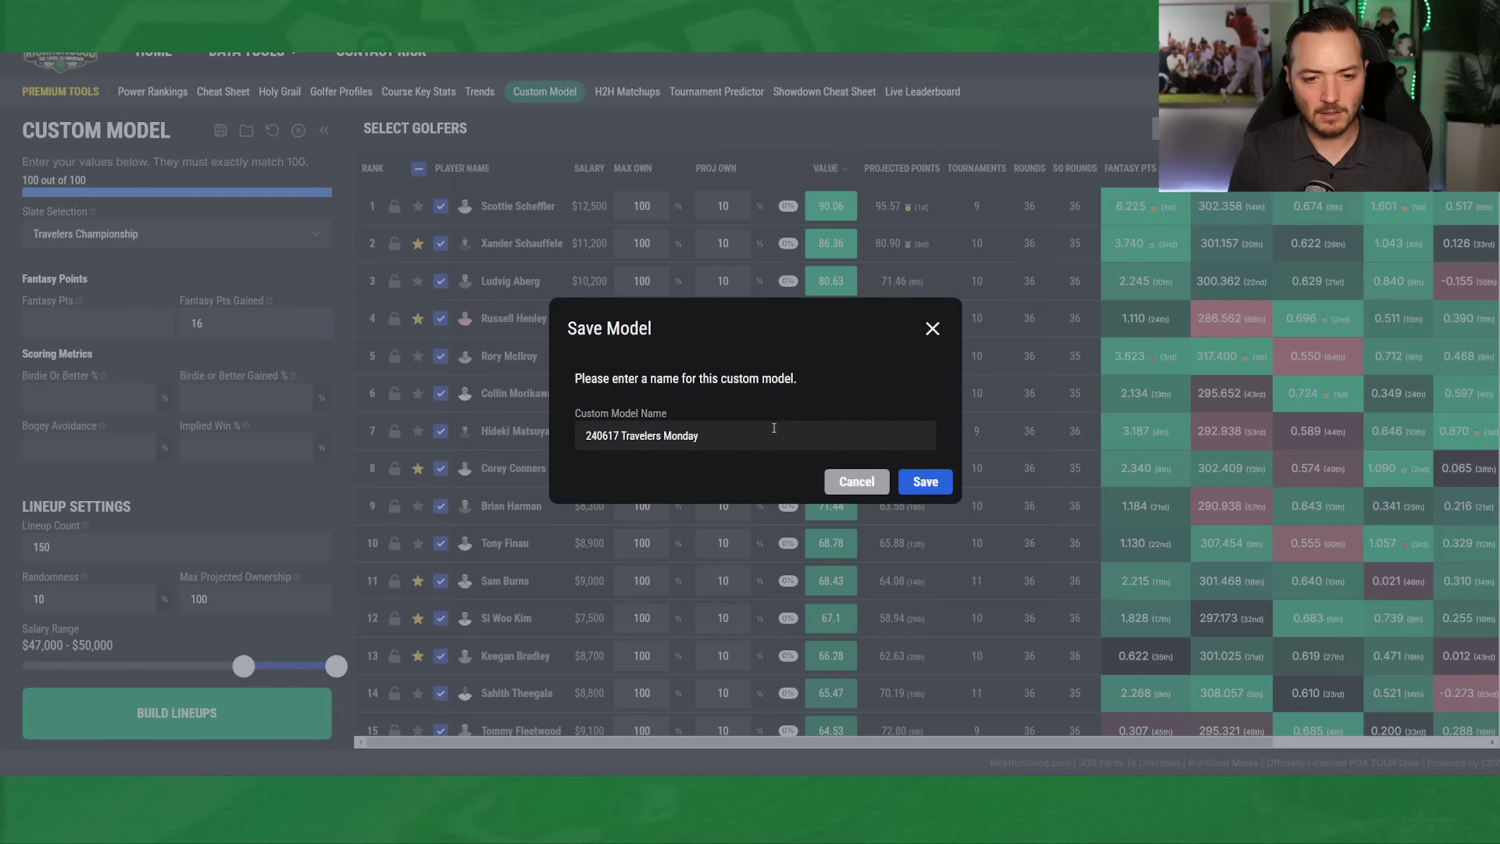
pyautogui.click(941, 482)
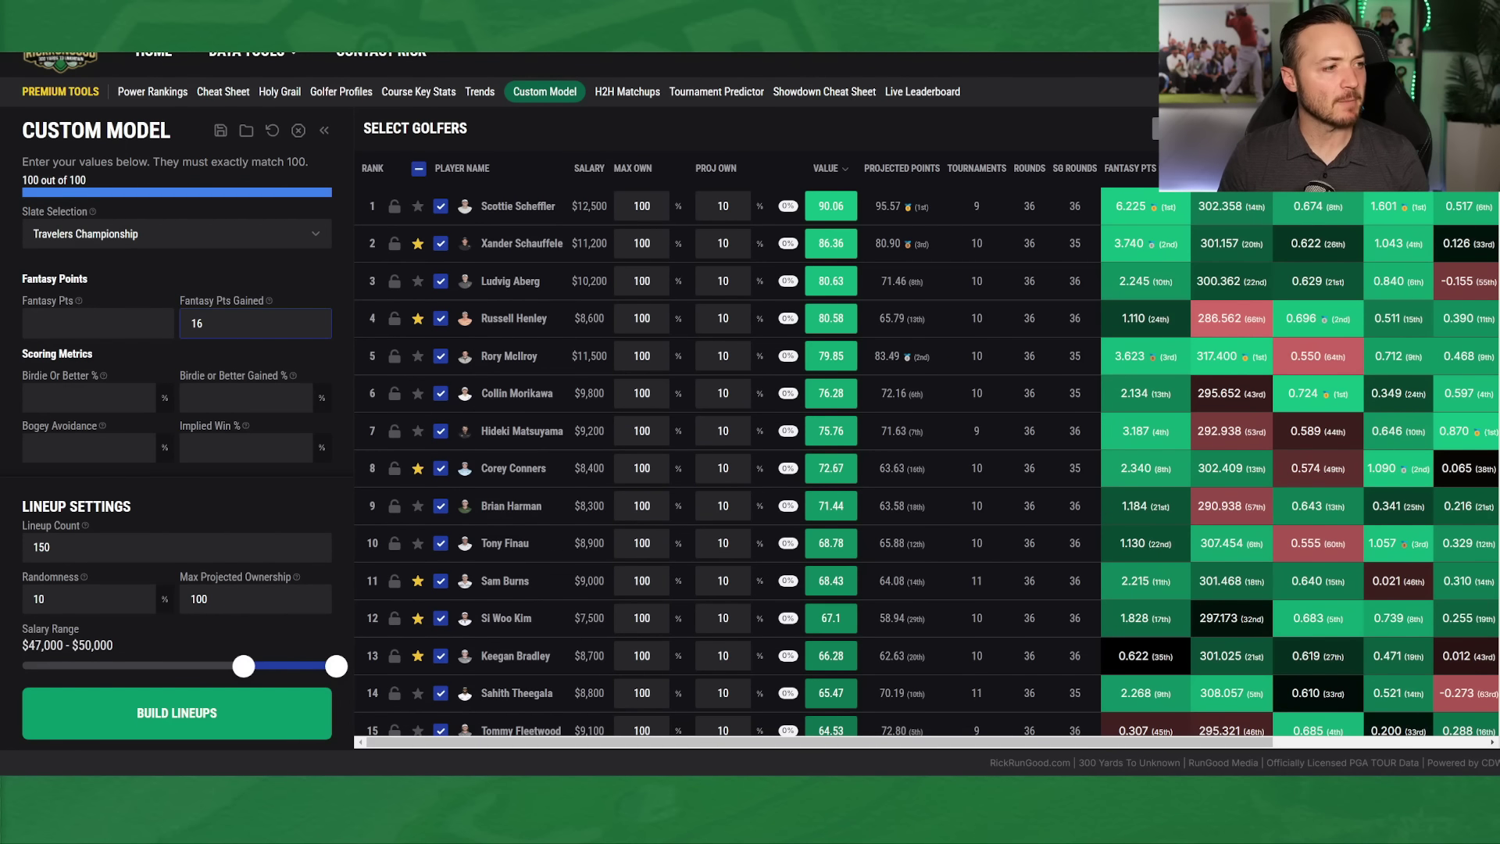